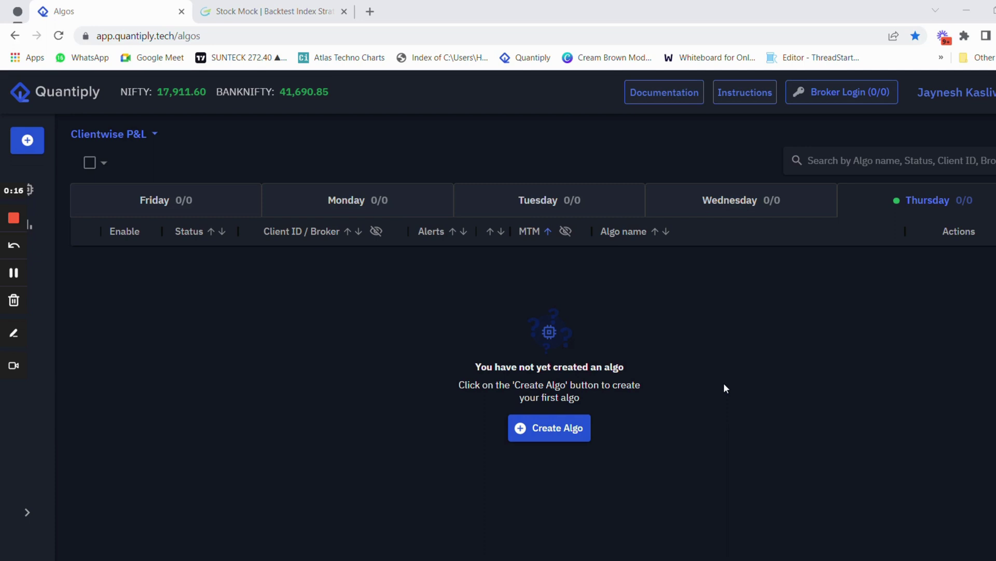
- Browse the subscription plan cards from the account menu, then go to Broker Login
left_click(955, 92)
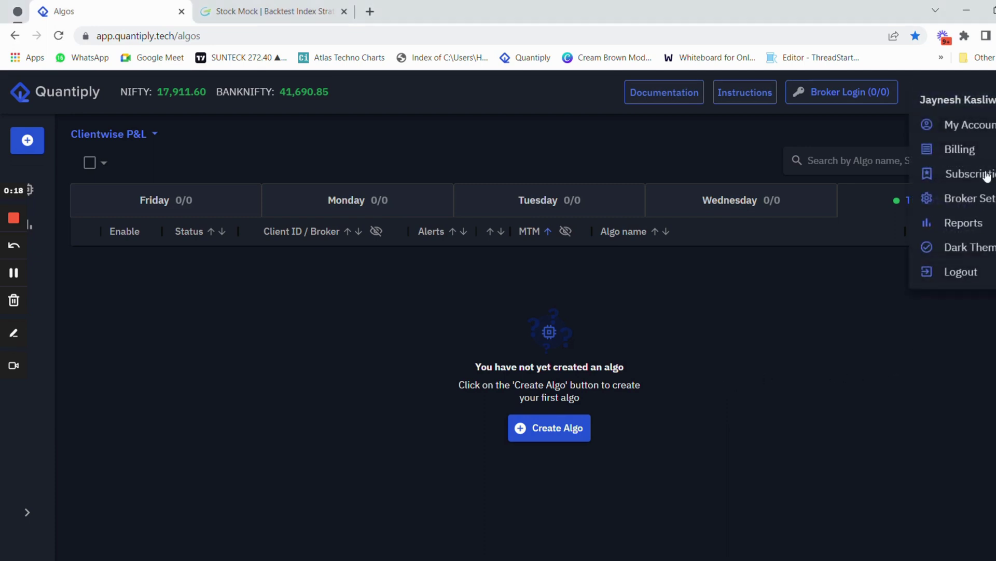
left_click(969, 174)
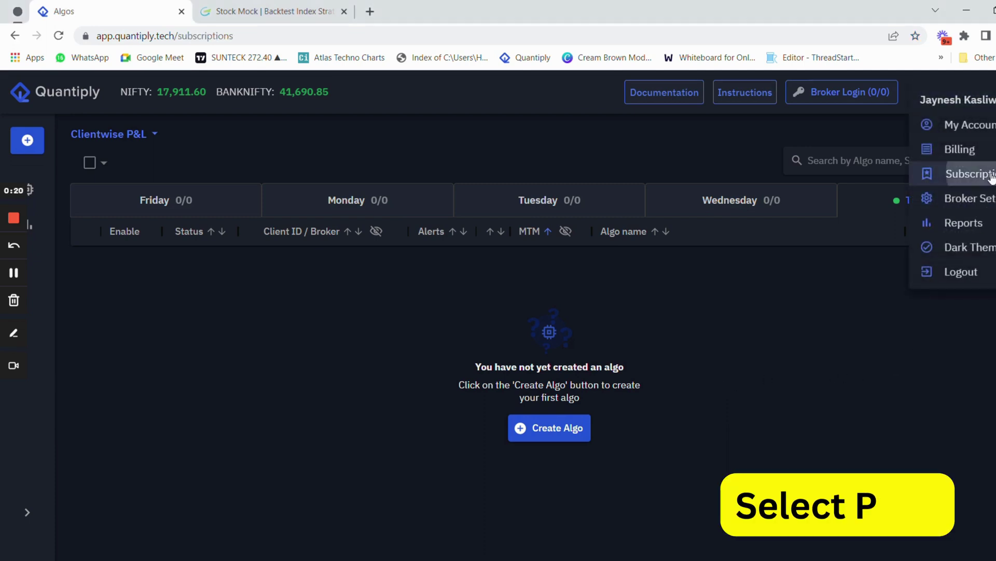
scroll(395, 436, "down", 3)
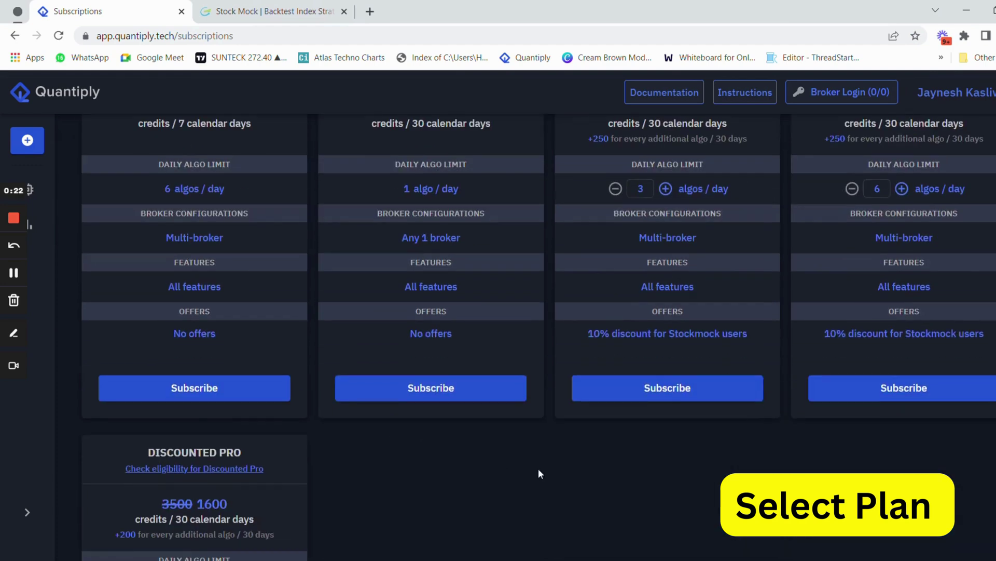
scroll(400, 405, "up", 3)
scroll(258, 446, "down", 1)
scroll(249, 441, "down", 2)
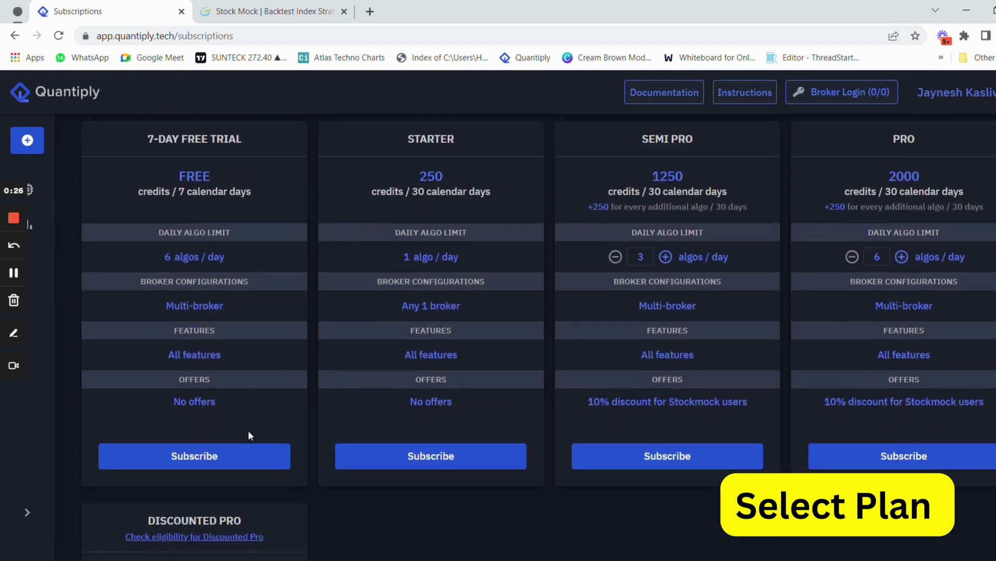
scroll(249, 430, "up", 2)
left_click(870, 92)
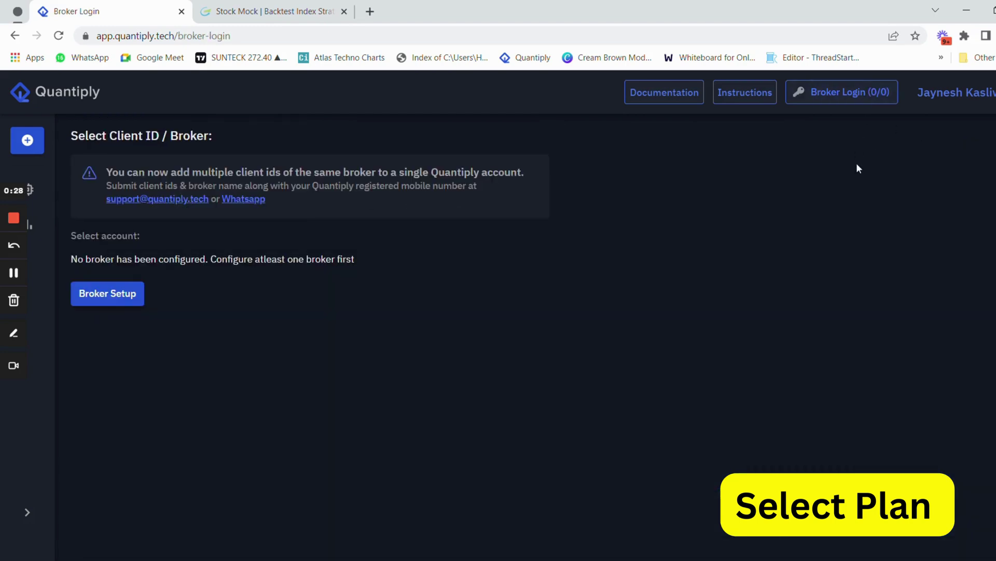
- View the five supported brokers under Broker Setup, then go back to the empty Algos page
left_click(136, 300)
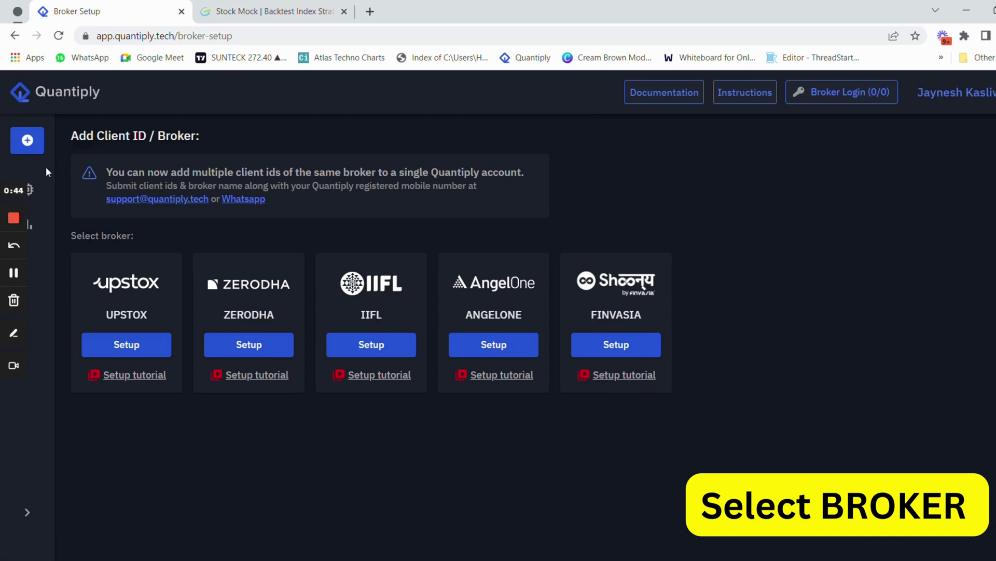
left_click(46, 190)
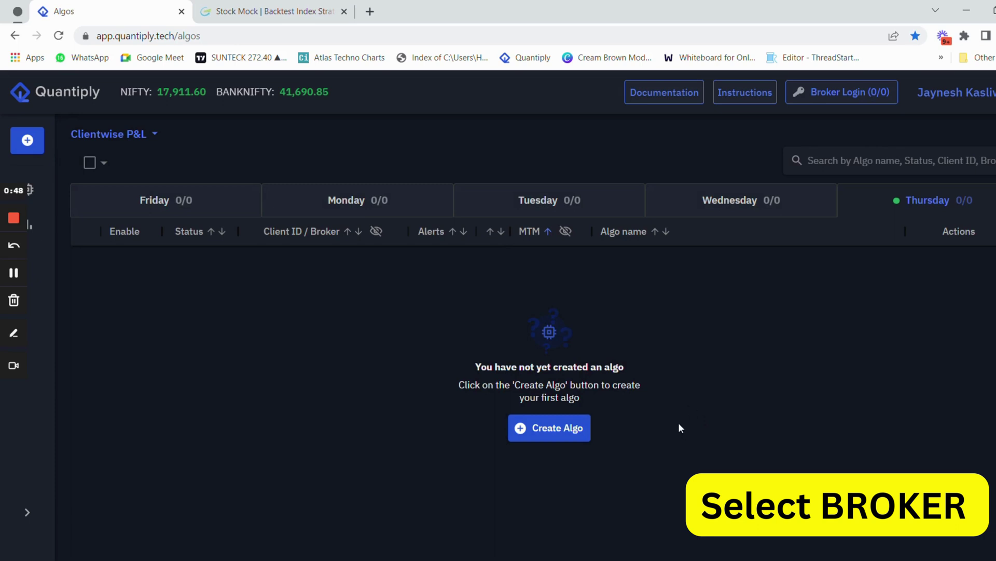
- Start a new algo in Quantiply and bring up StockMock's 930 To 1500 strategy settings
left_click(581, 429)
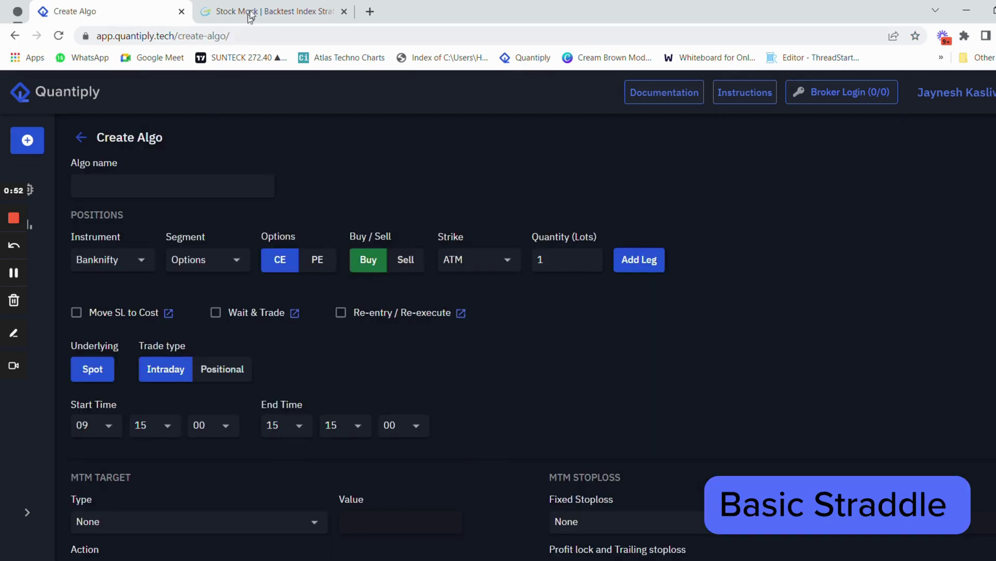
left_click(255, 12)
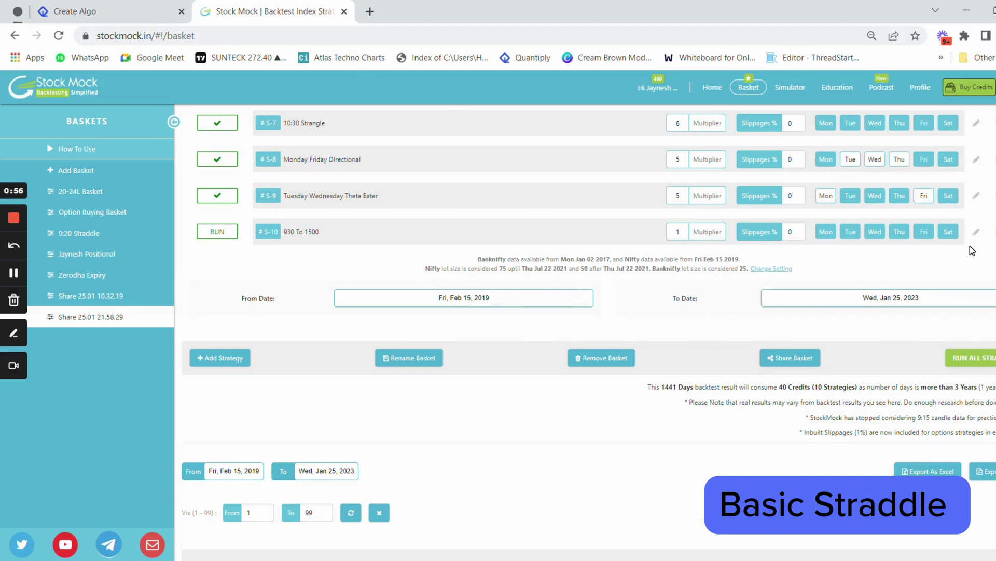
left_click(976, 232)
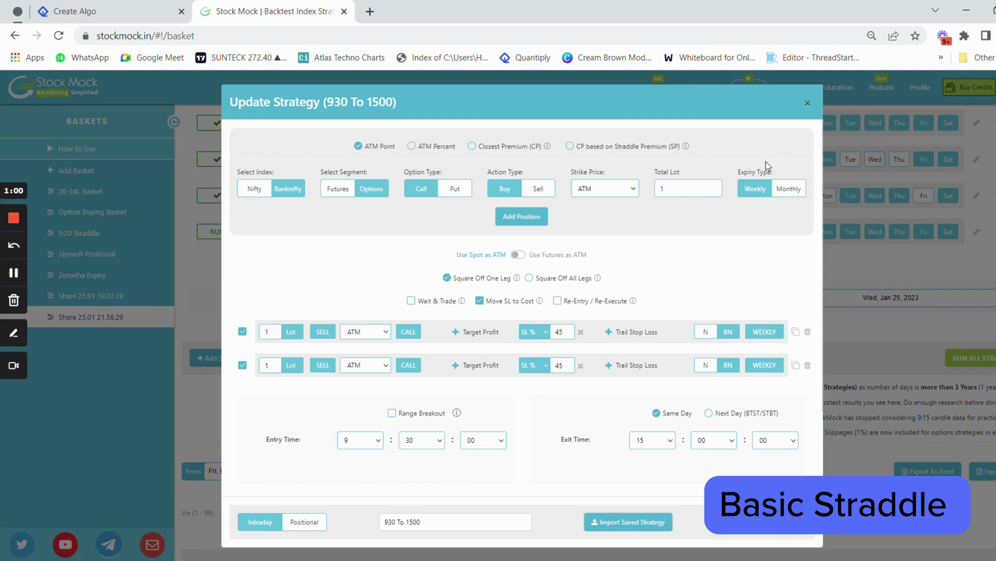
left_click(807, 104)
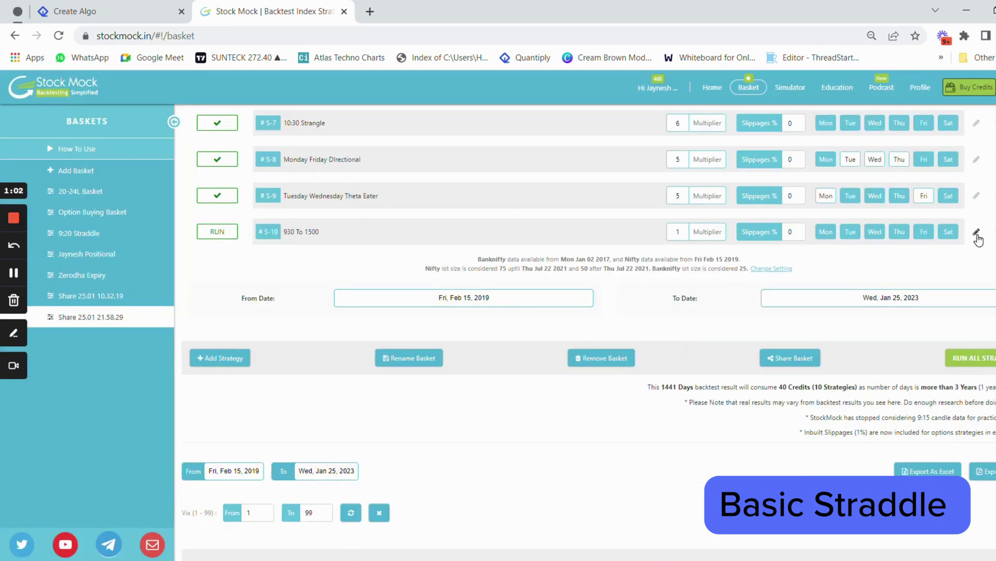
left_click(975, 231)
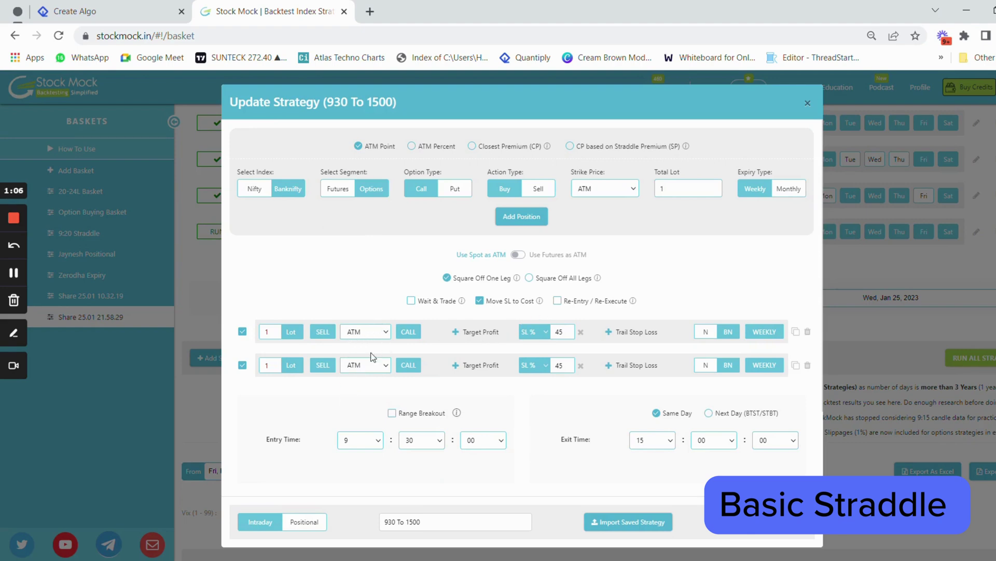
- Change the 930 To 1500 strategy's second leg from CALL to PUT, then return to Quantiply
left_click(408, 367)
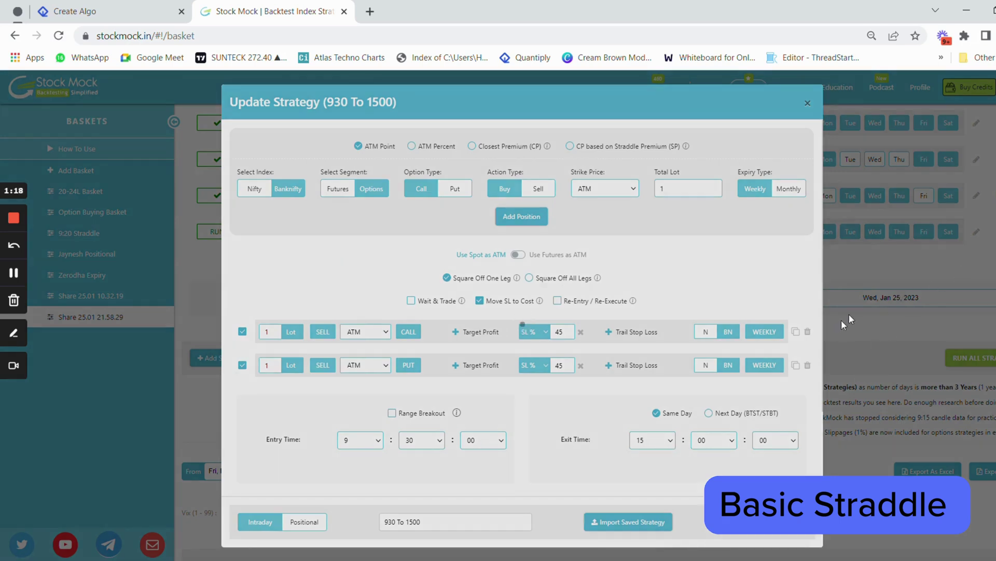
left_click(979, 259)
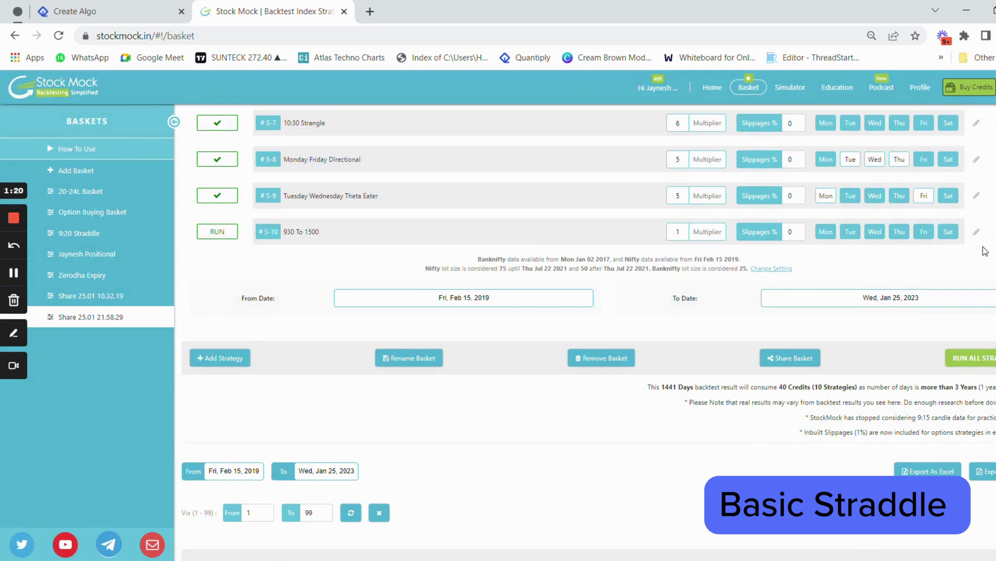
left_click(979, 234)
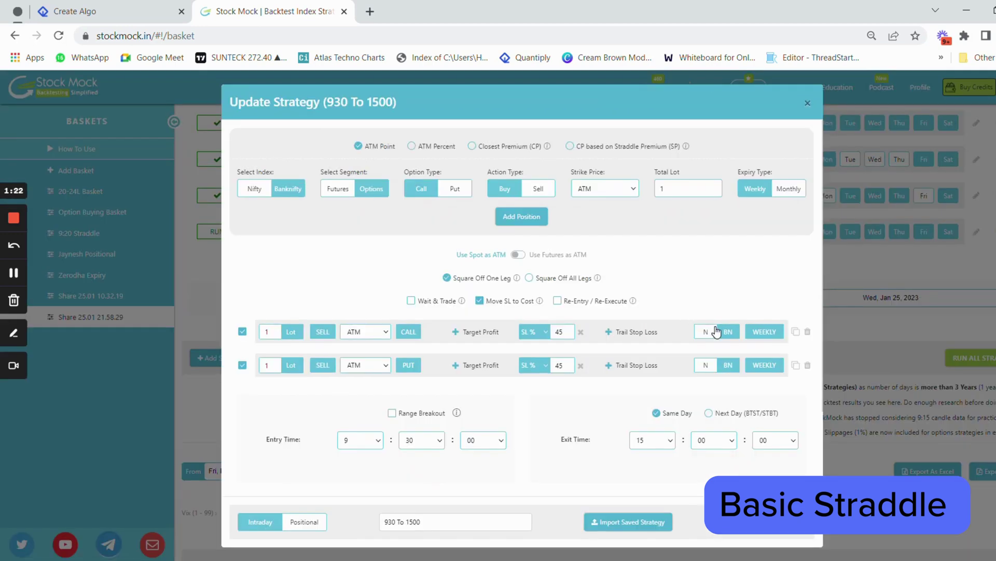
scroll(717, 331, "down", 1)
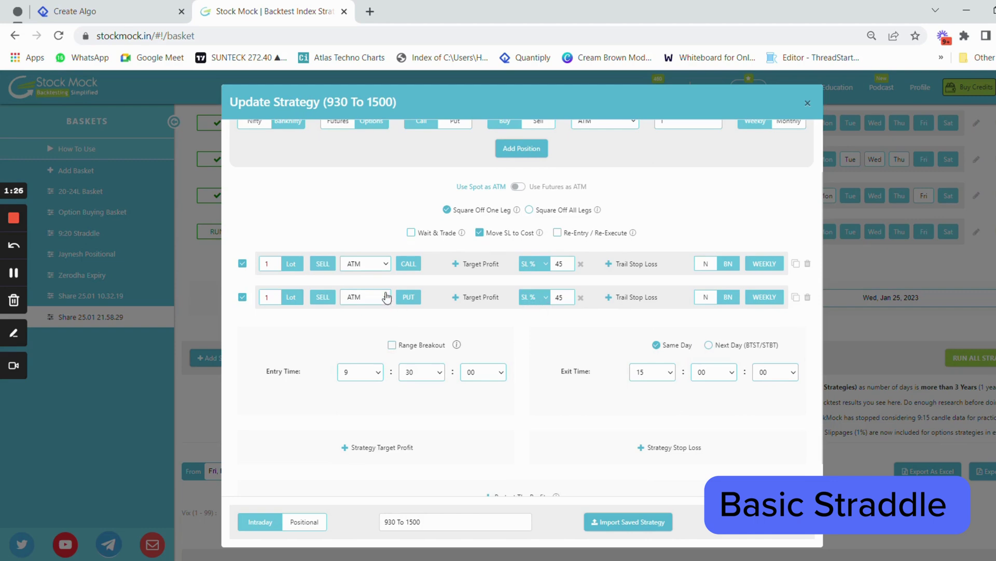
left_click(165, 6)
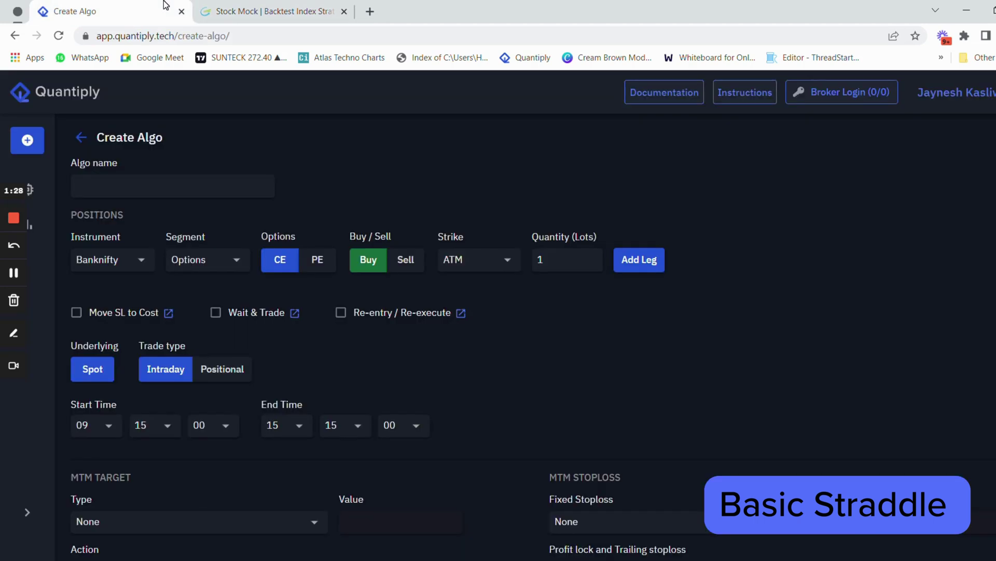
- Name the algo 'S1: 9:30 to 15'
left_click(156, 186)
type("S10")
type(" 9:3")
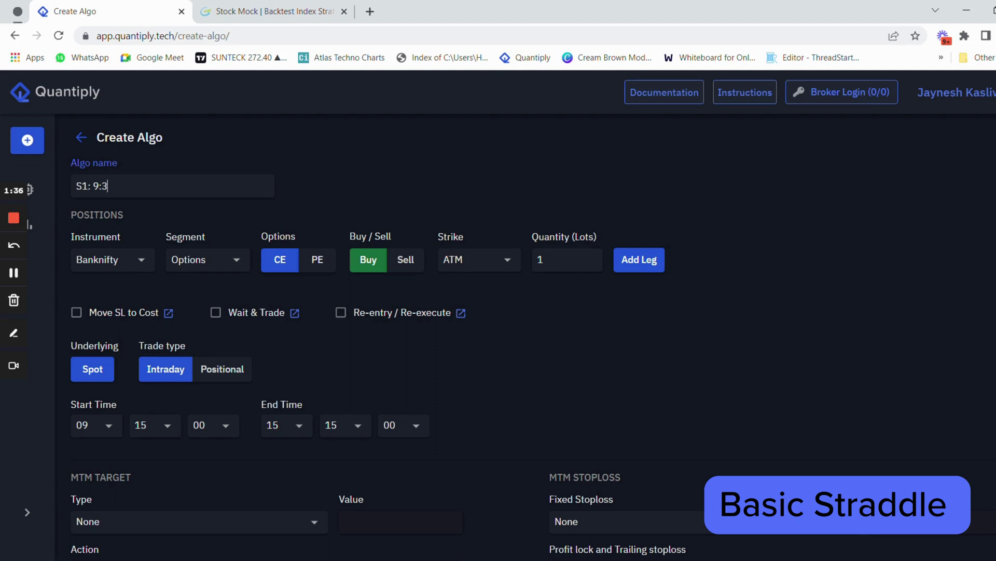
type("0 to 15")
left_click(296, 257)
- Add two sold Banknifty ATM legs, one CE and one PE
left_click(415, 262)
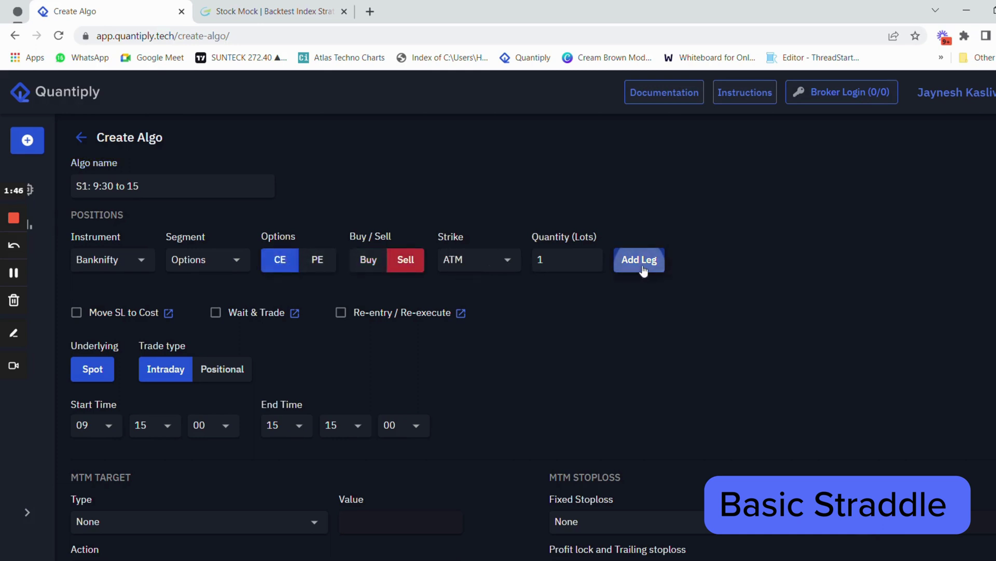
left_click(638, 264)
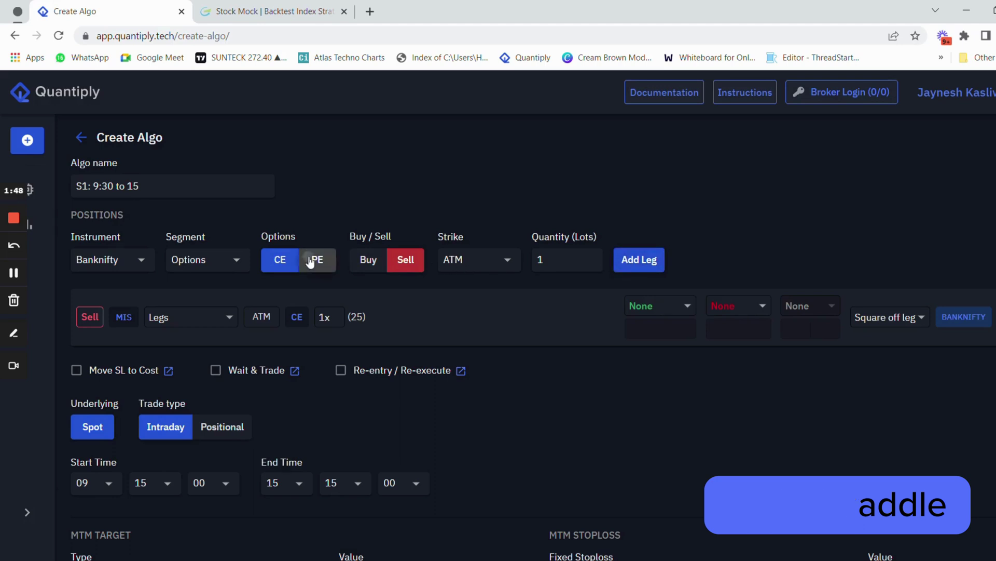
left_click(317, 260)
left_click(643, 266)
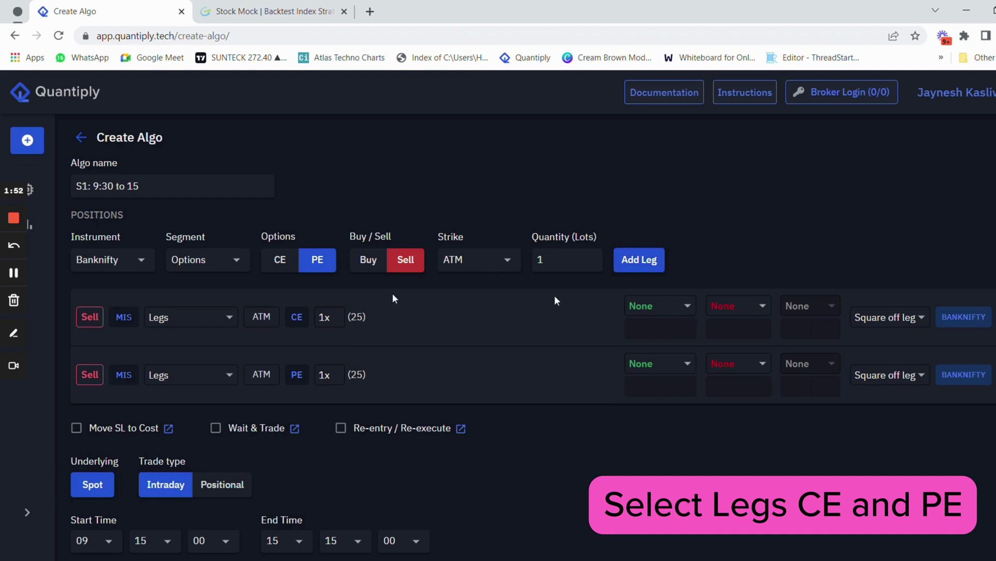
- Give both the CE and PE legs a 45% stoploss
left_click(737, 308)
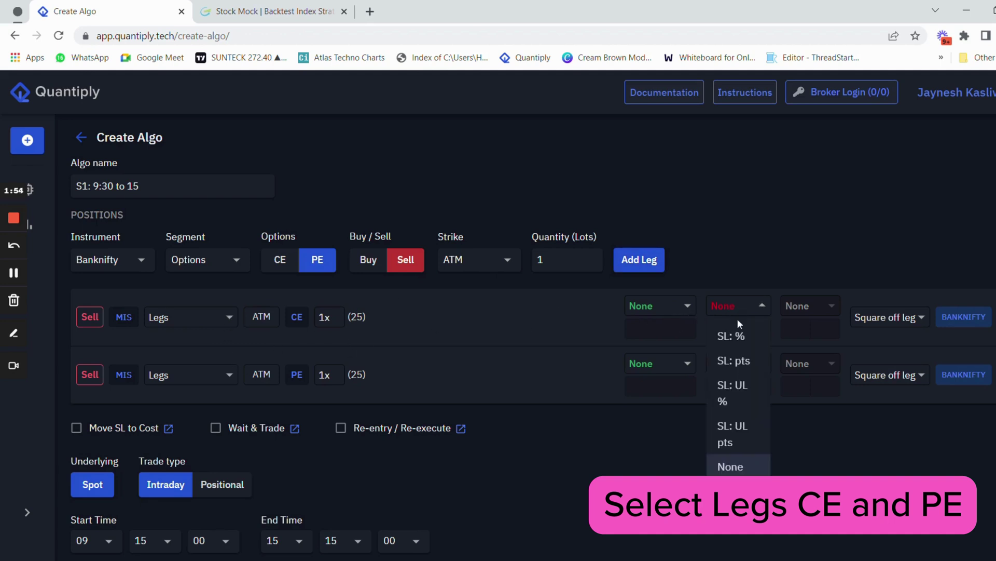
left_click(747, 311)
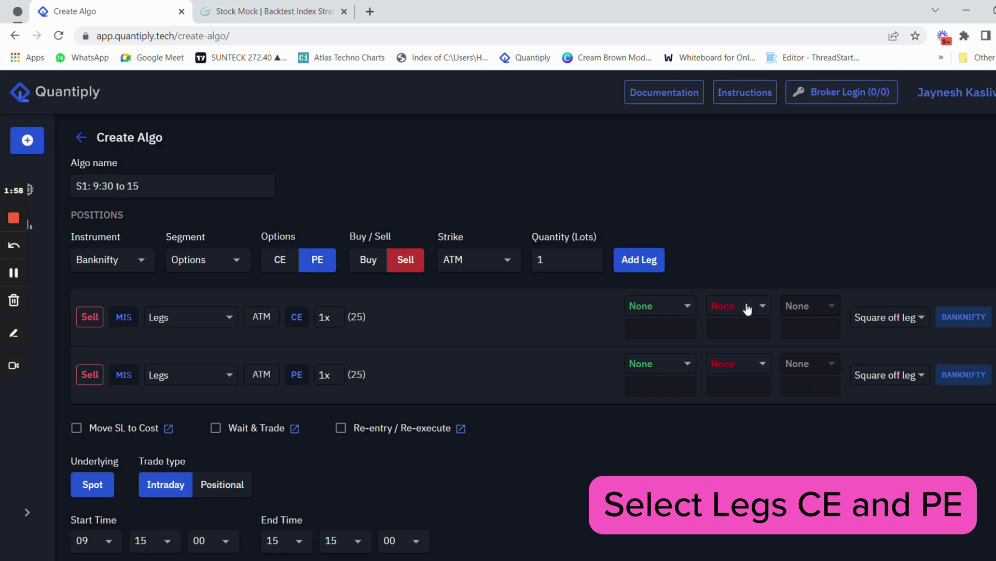
left_click(747, 309)
left_click(745, 331)
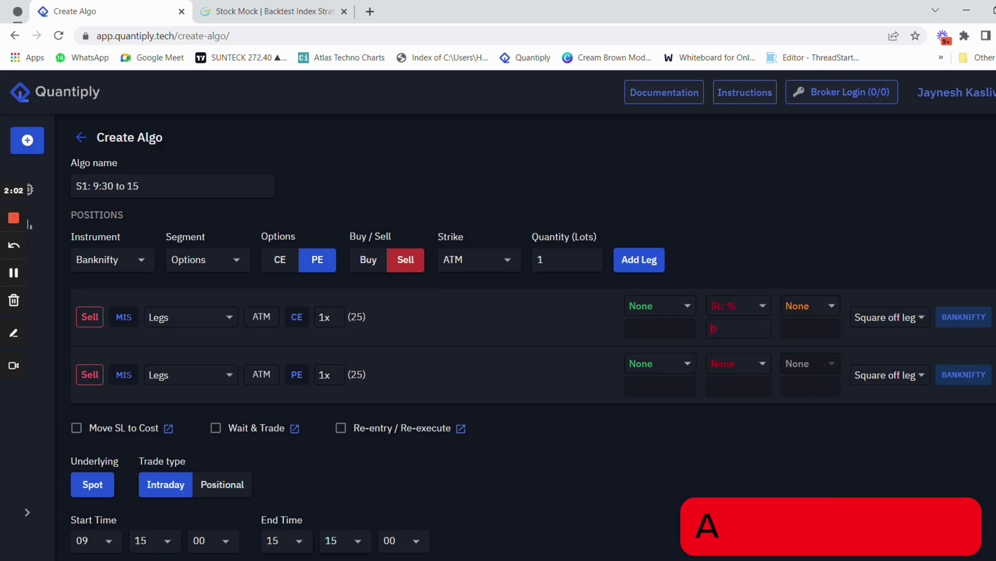
type("450")
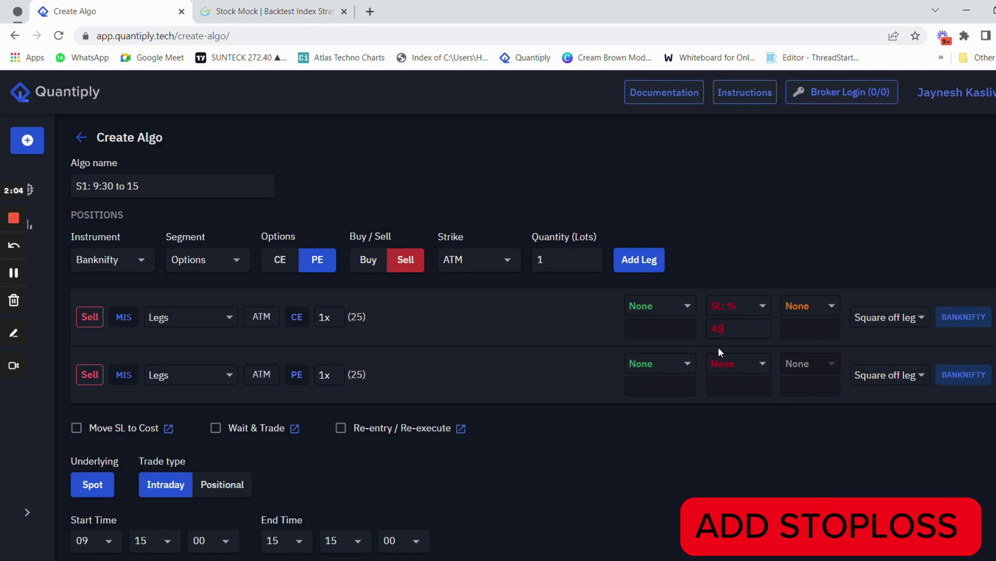
left_click(740, 365)
left_click(733, 393)
double_click(714, 385)
- Enable Move SL to Cost, checking it against StockMock's stoploss settings
left_click(317, 11)
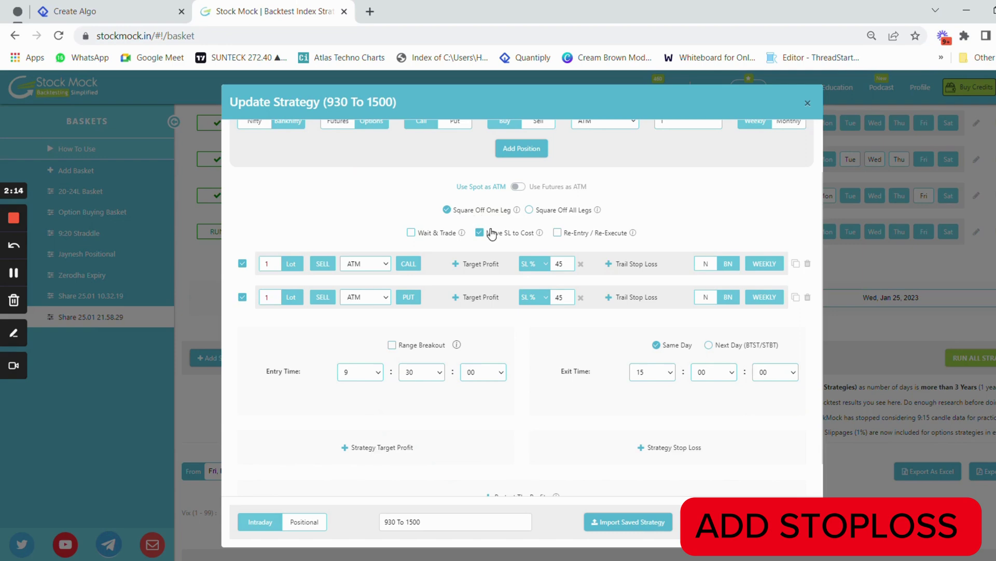
left_click(93, 11)
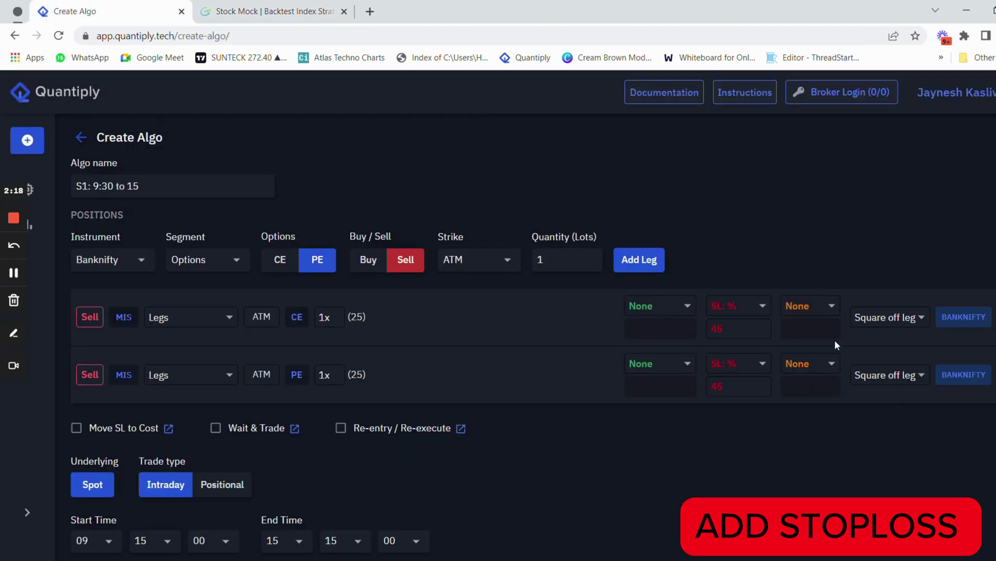
left_click(76, 428)
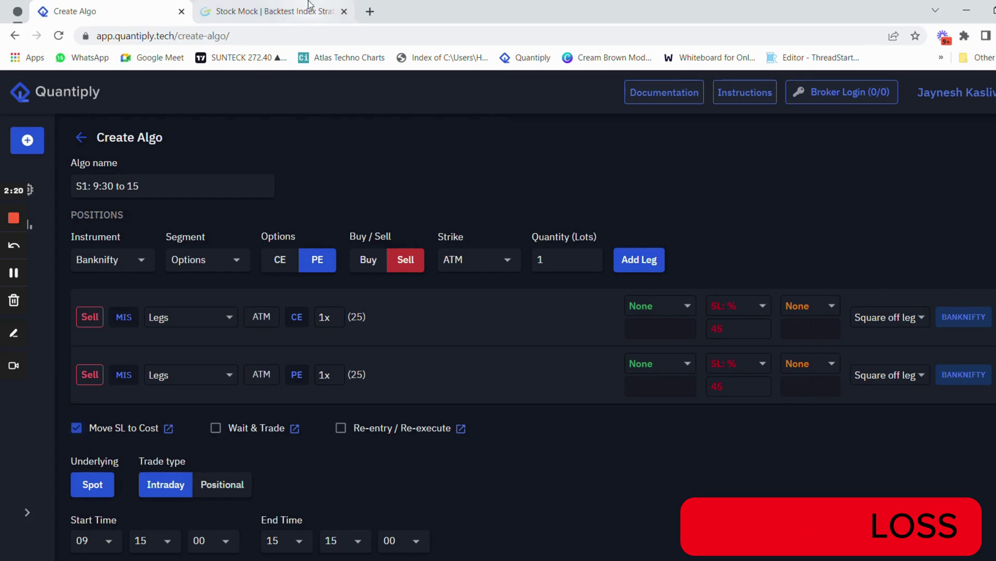
left_click(267, 11)
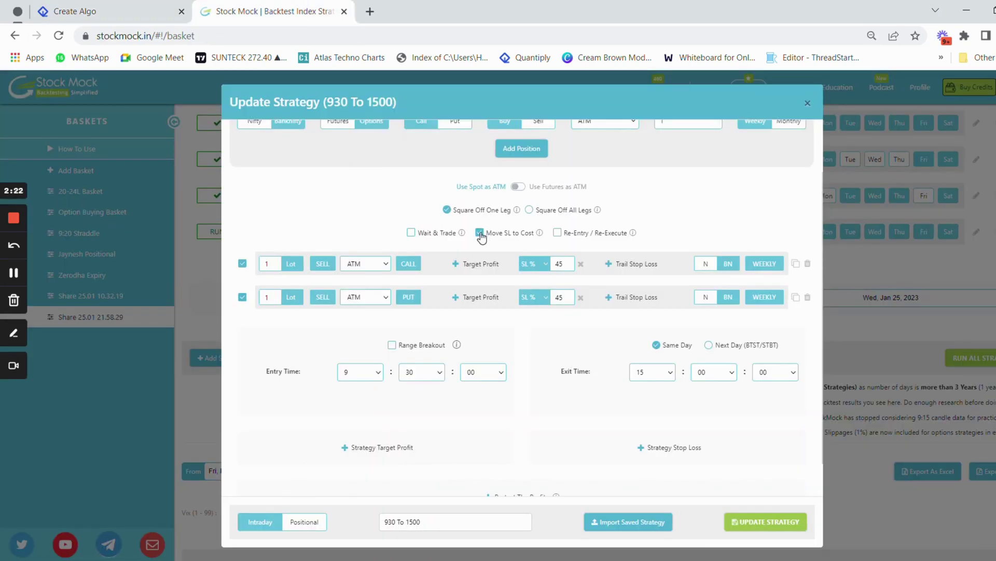
key("ctrl+Tab")
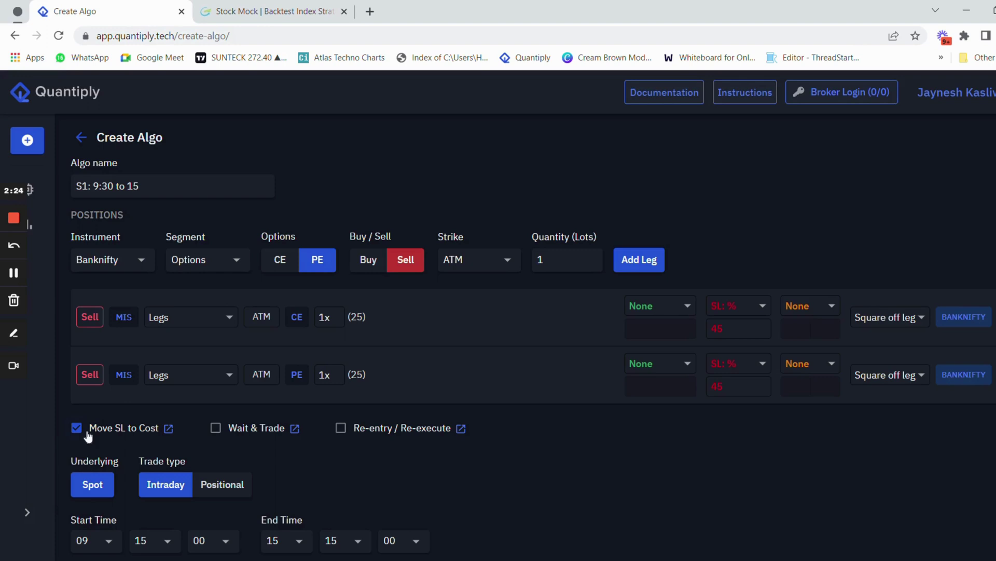
scroll(88, 436, "down", 3)
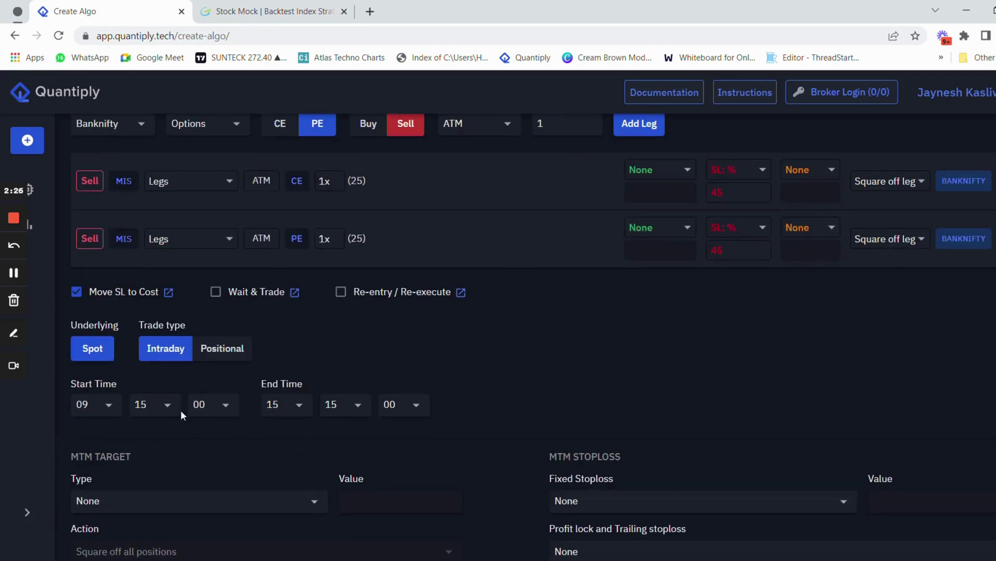
- Set the start time to 09:30 and the end time to 15:00
left_click(156, 408)
type("30")
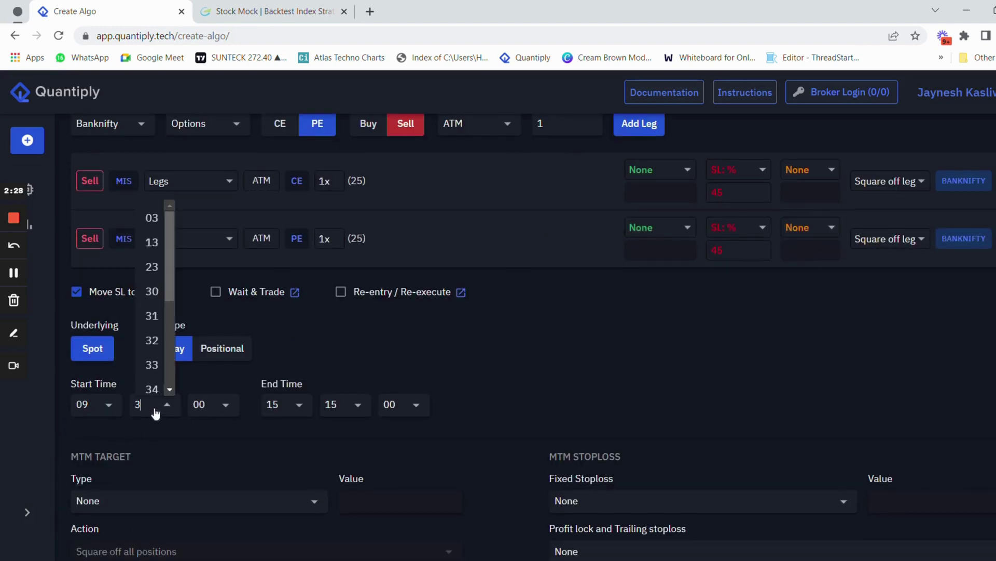
left_click(357, 411)
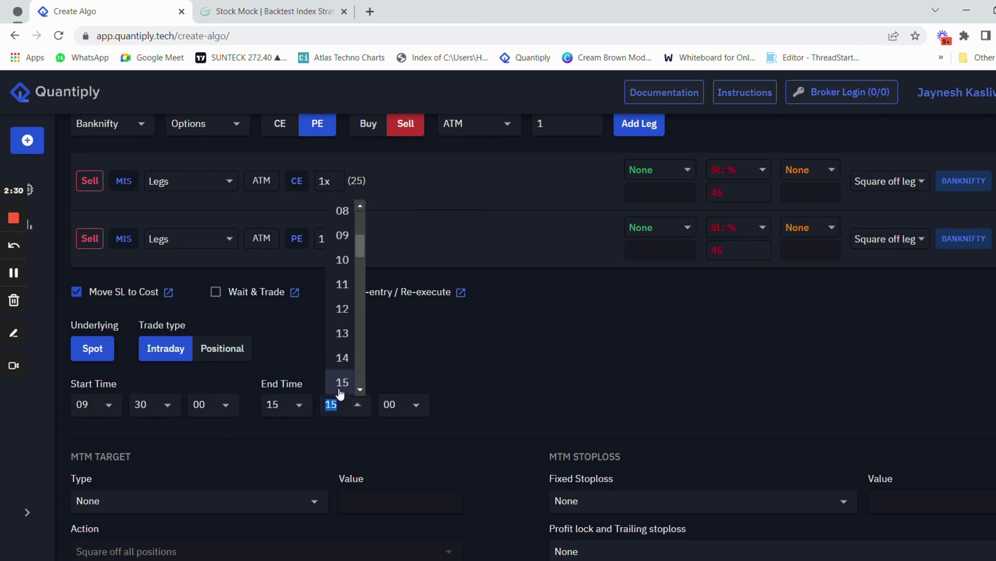
scroll(341, 255, "up", 3)
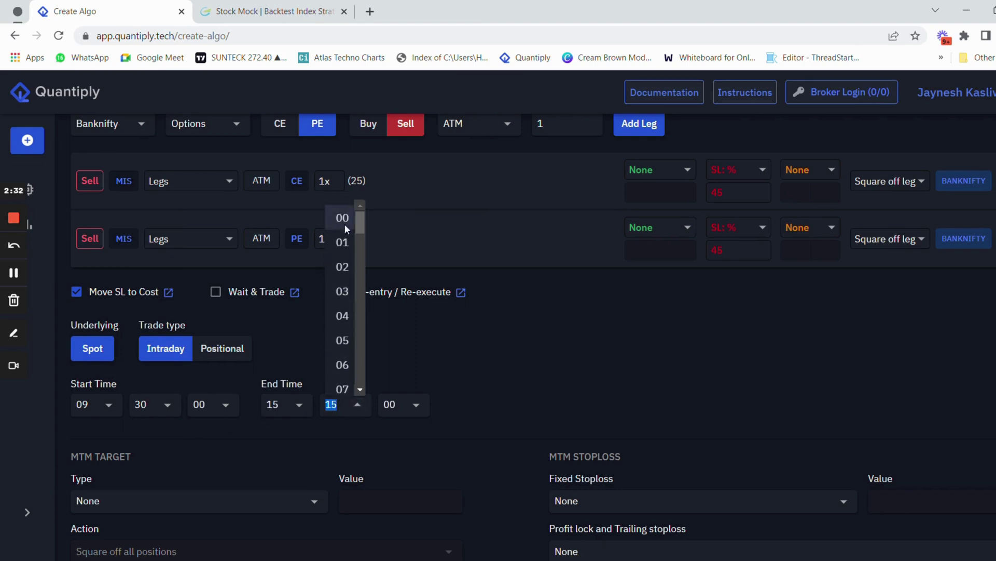
left_click(343, 218)
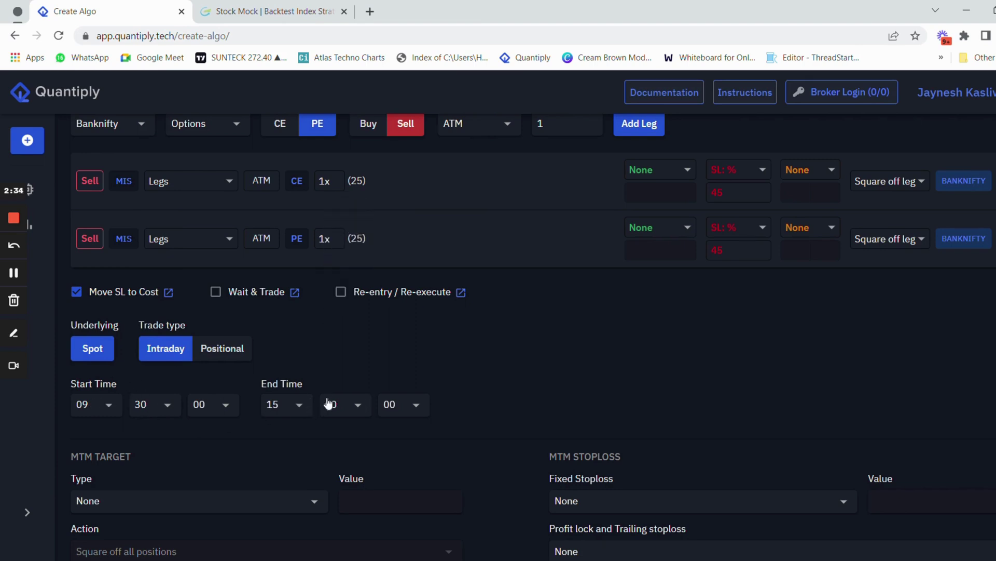
left_click(82, 405)
left_click(97, 293)
left_click(86, 404)
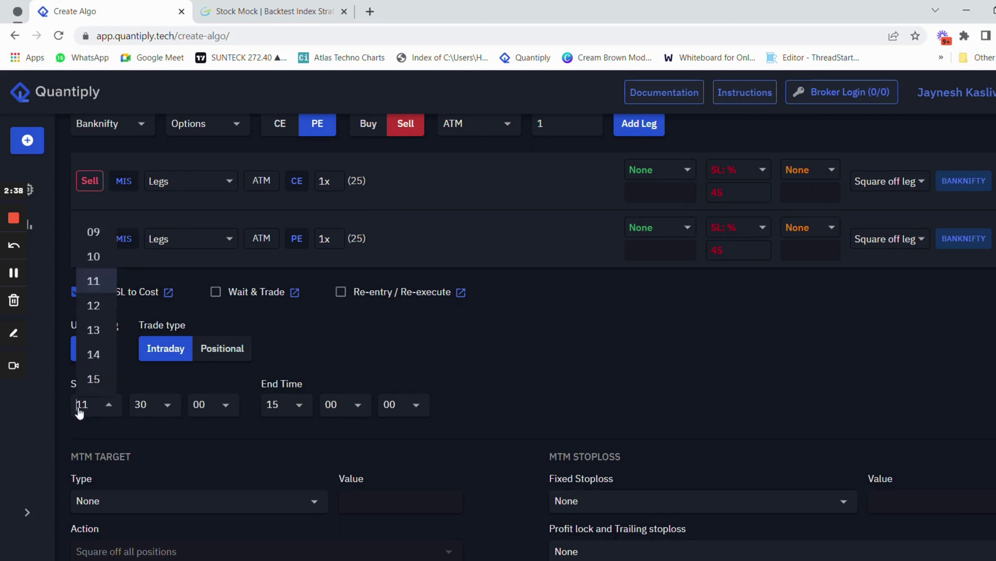
left_click(89, 229)
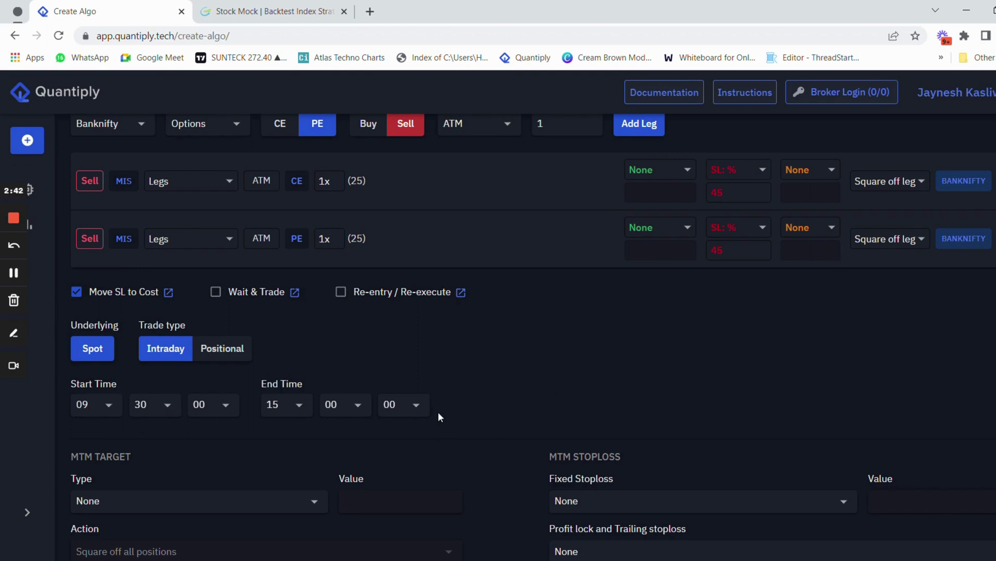
scroll(439, 416, "down", 1)
scroll(440, 415, "down", 4)
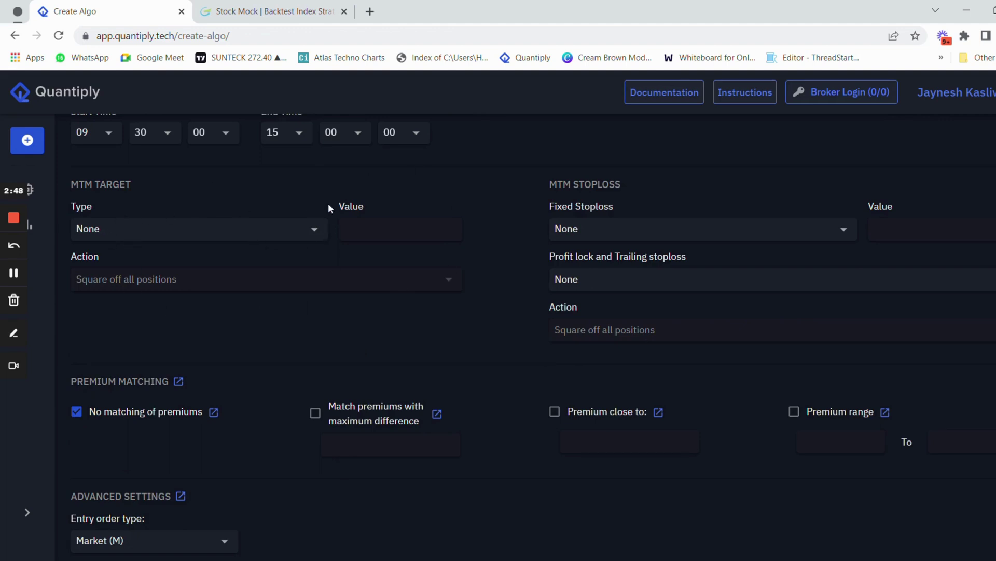
- Try a 2000 MTM-in-total-amount stoploss and set both legs' quantity to 2x
left_click(636, 233)
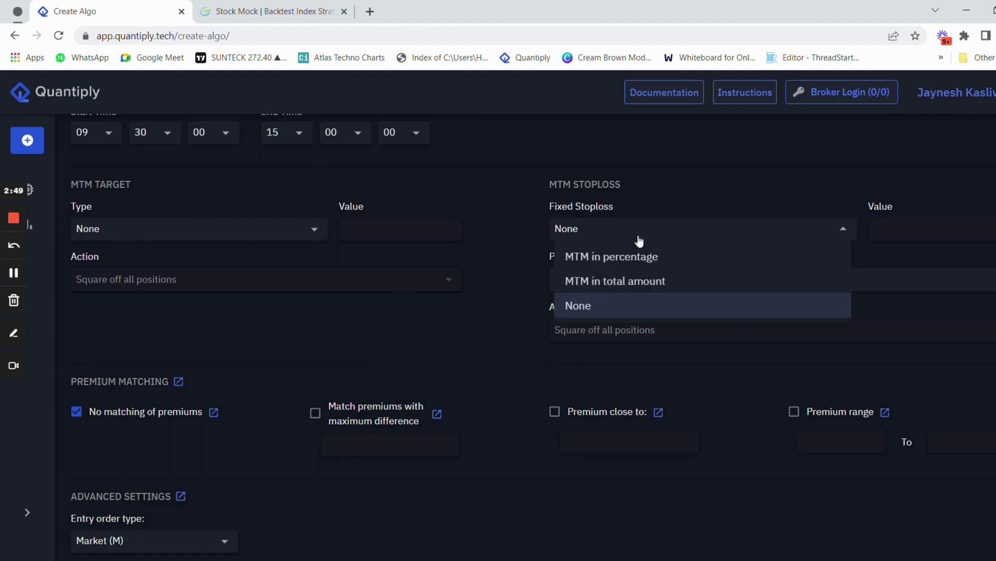
left_click(638, 280)
left_click(888, 231)
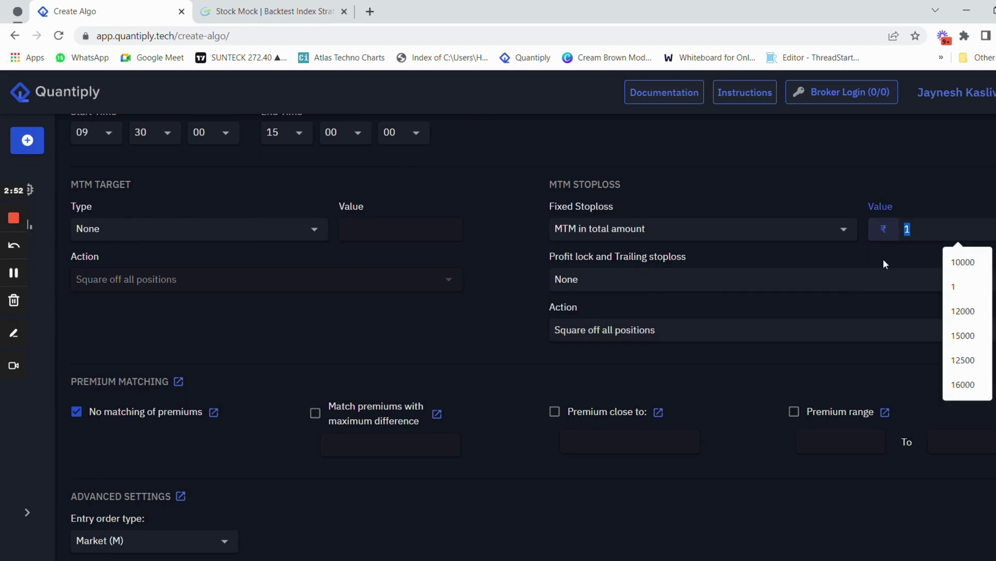
type("2000")
left_click(882, 259)
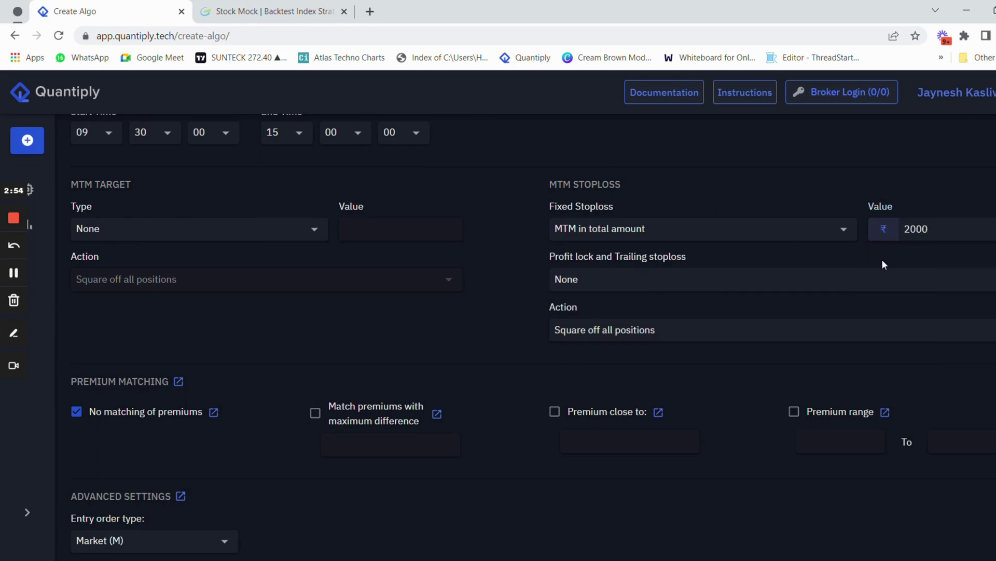
left_click(879, 229)
scroll(203, 184, "up", 8)
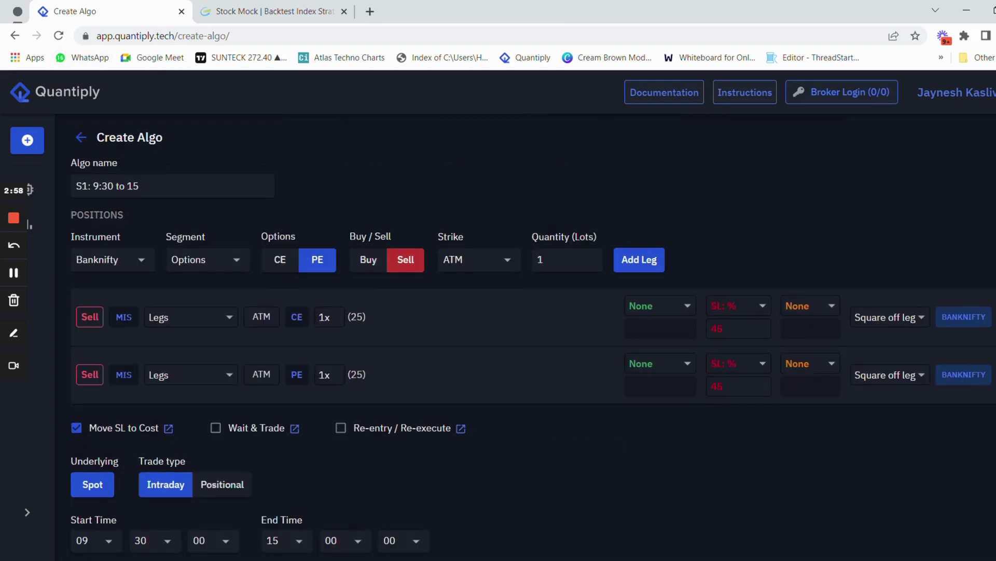
type("2")
type("2")
scroll(443, 395, "down", 4)
- Try a 4000 MTM stoploss amount, then set Fixed Stoploss back to None
left_click(916, 433)
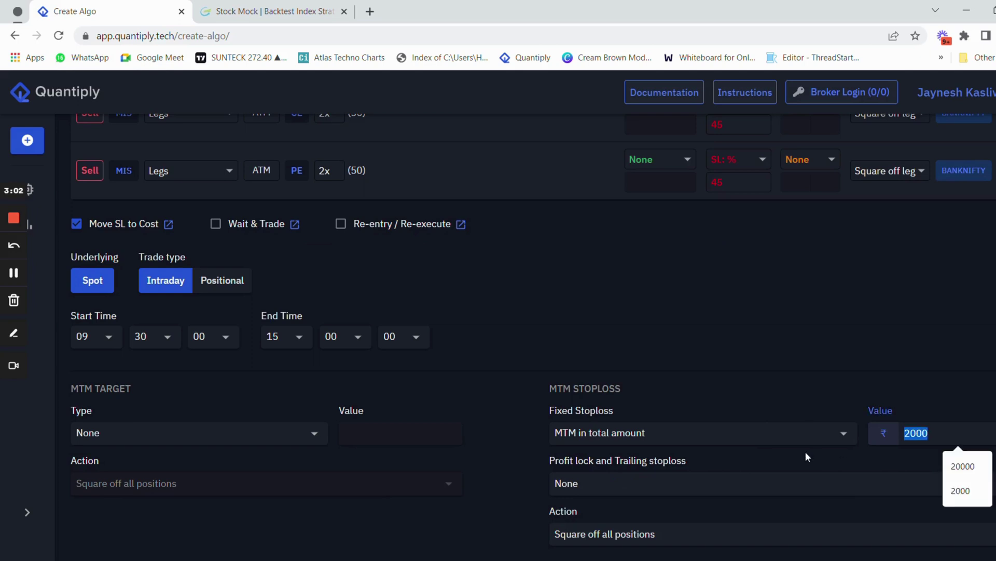
type("4000")
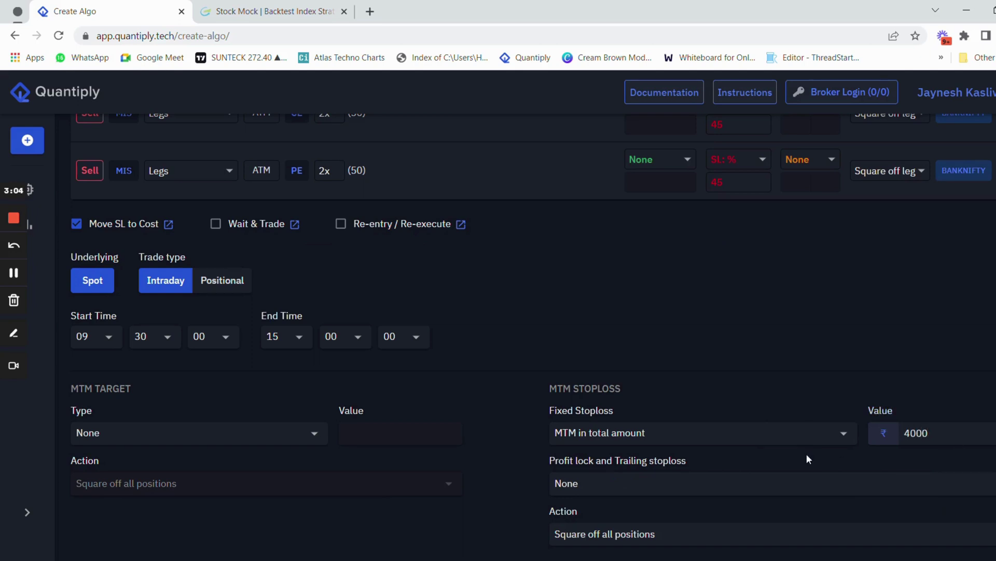
scroll(807, 459, "down", 4)
scroll(806, 459, "up", 4)
left_click(719, 440)
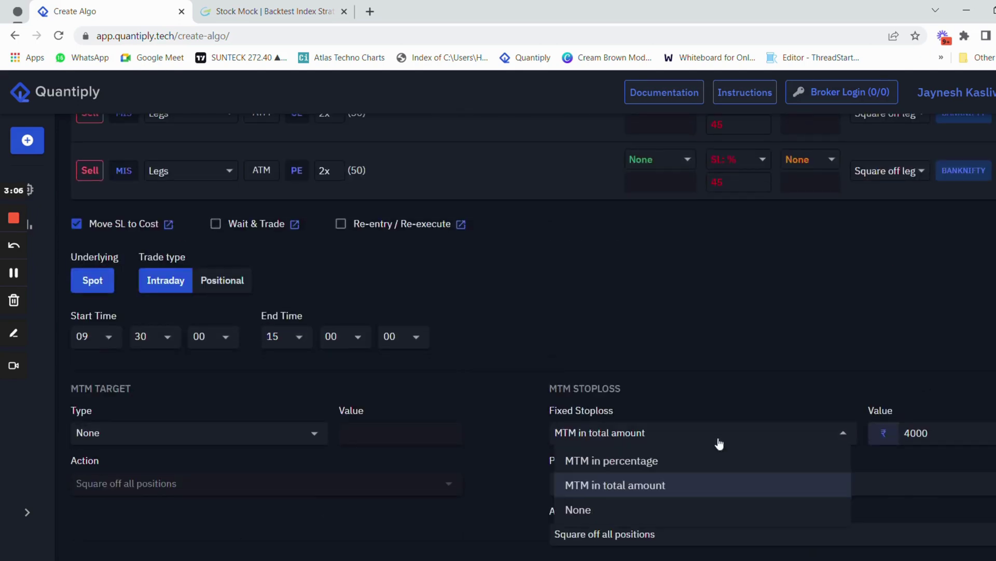
left_click(650, 506)
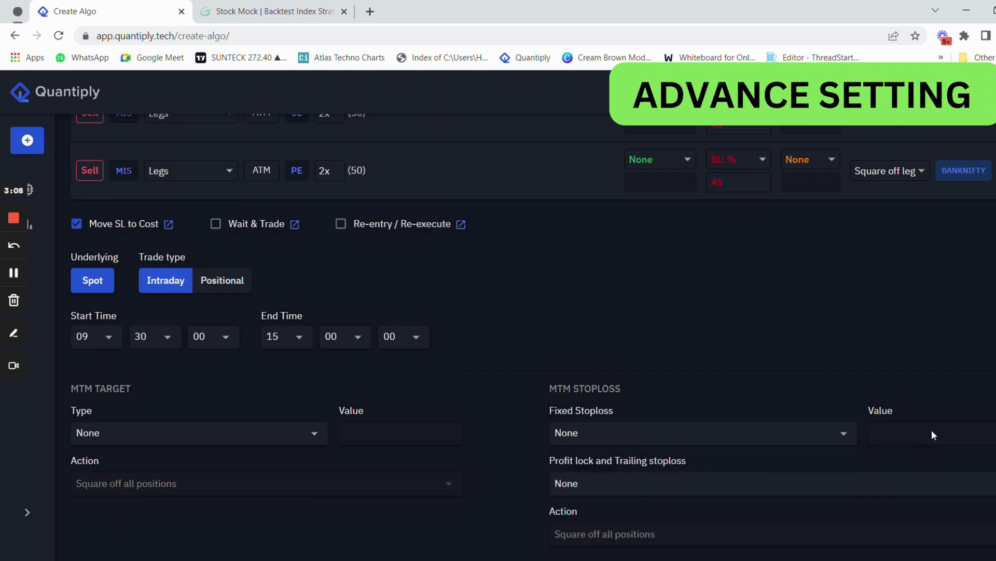
- Keep entry orders as Market and make exits Limit (L) / Stoploss Limit (SL-L)
scroll(932, 434, "down", 8)
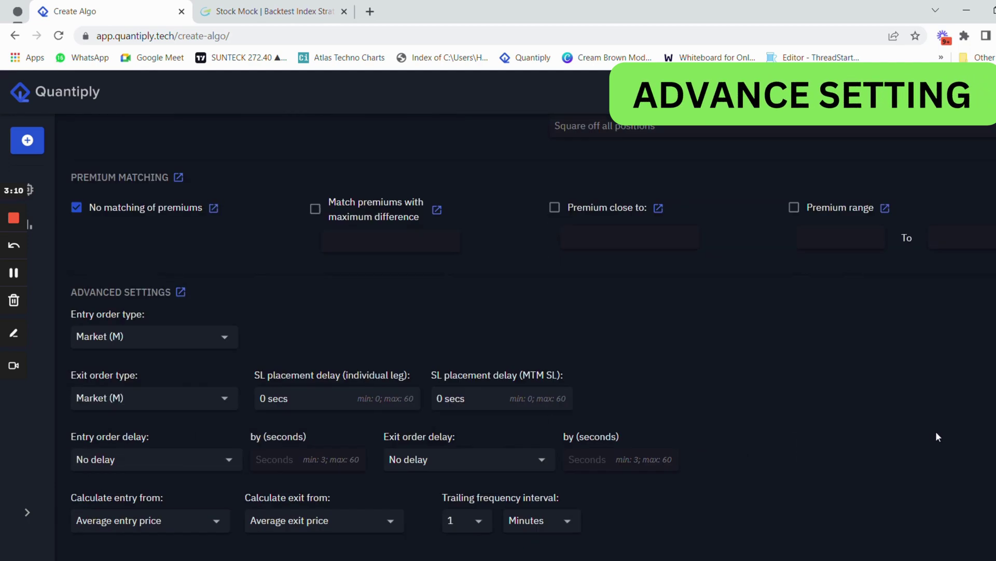
scroll(750, 371, "down", 2)
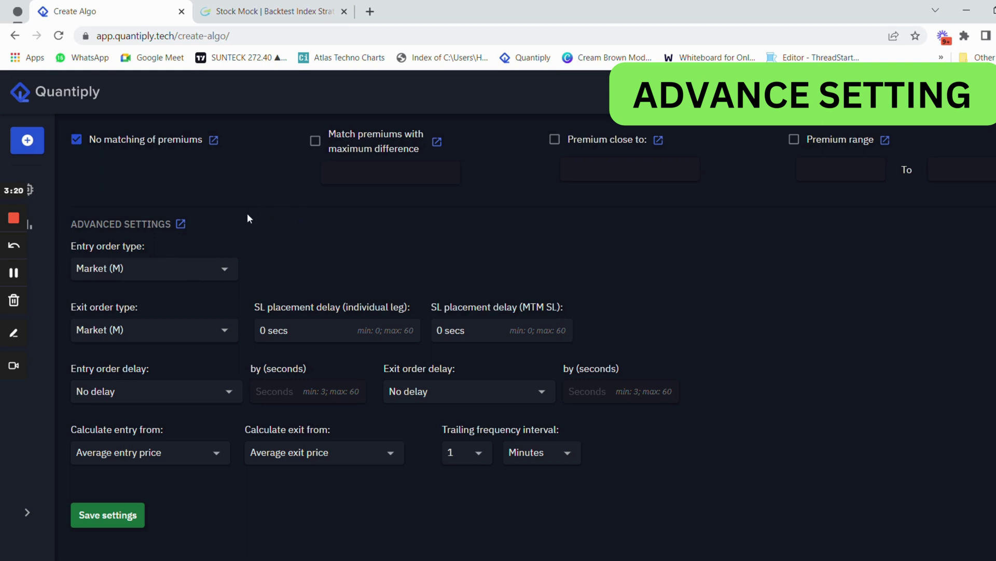
left_click(158, 267)
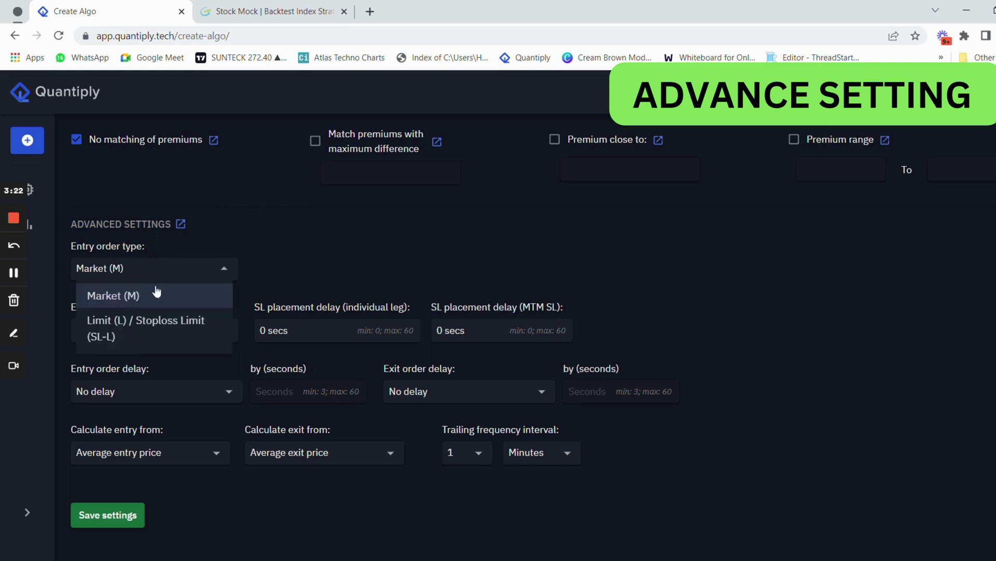
left_click(155, 291)
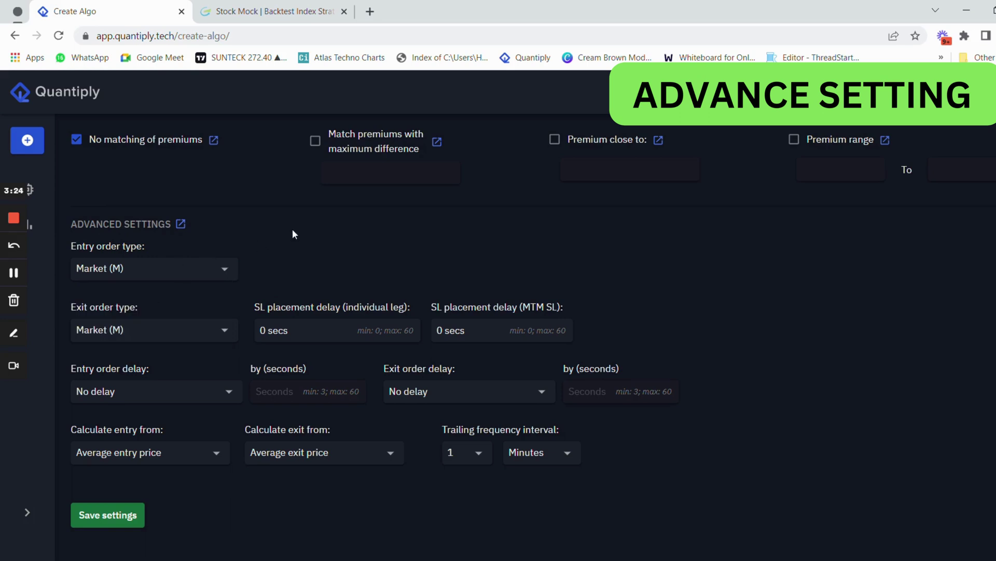
left_click(166, 330)
left_click(155, 381)
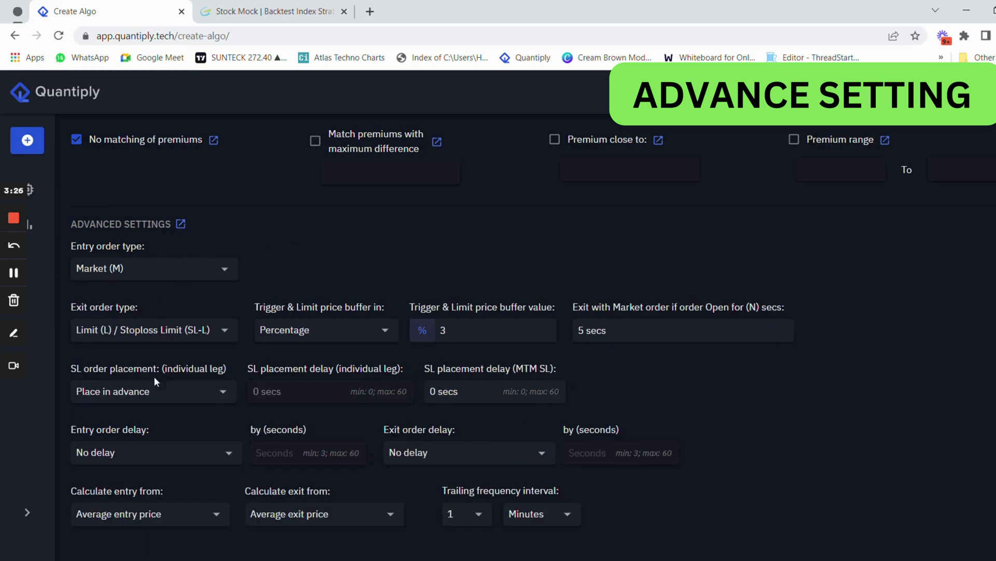
- Set the trigger and limit price buffer to 5 points
left_click(275, 338)
left_click(283, 356)
double_click(440, 338)
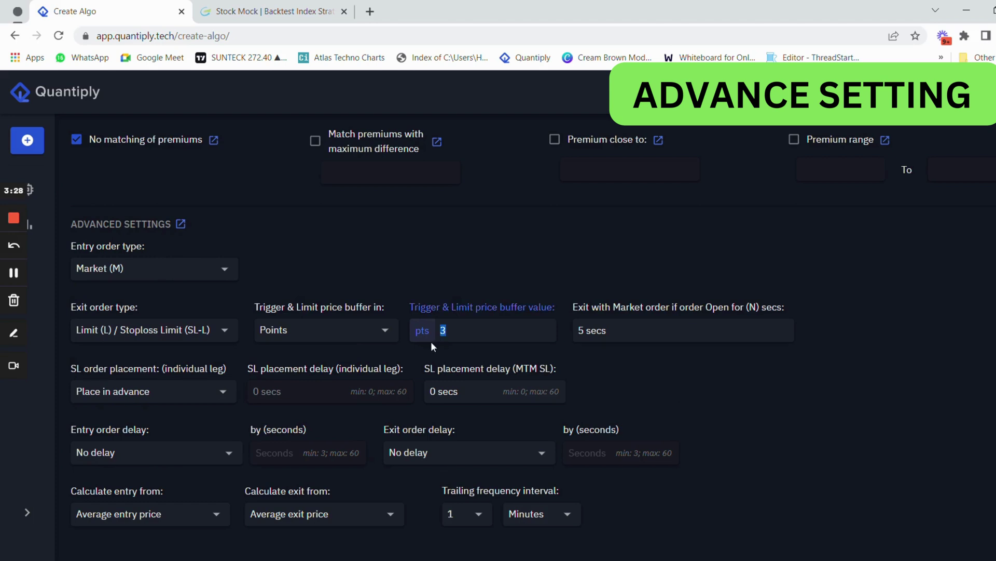
type("5")
left_click(749, 426)
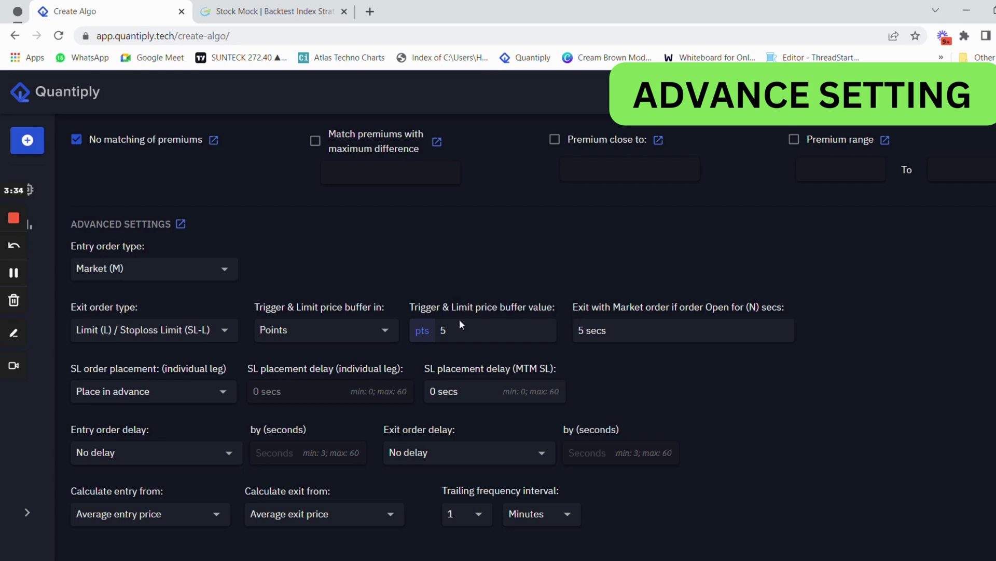
double_click(443, 330)
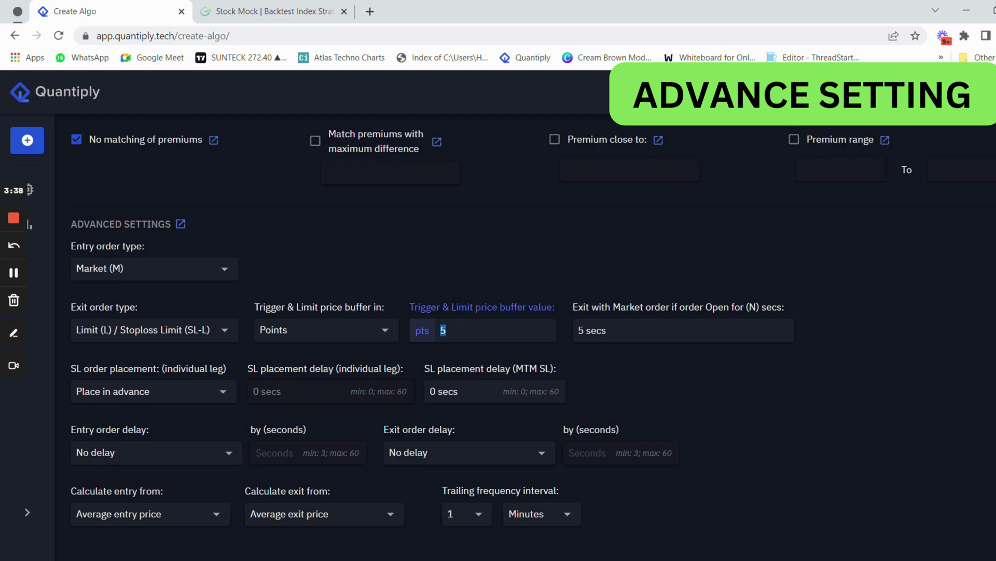
key("Tab")
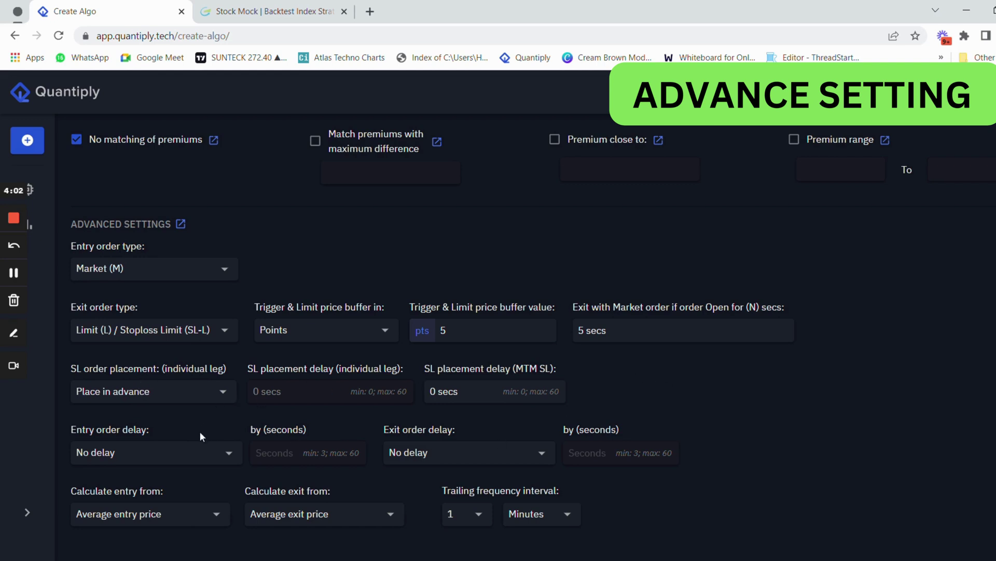
scroll(201, 431, "down", 2)
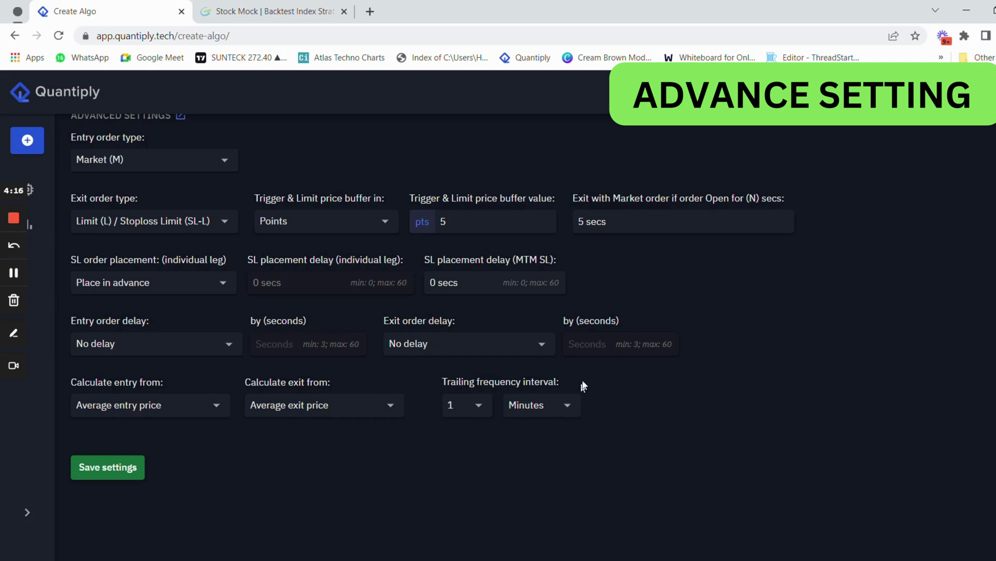
scroll(586, 382, "up", 8)
scroll(585, 382, "up", 7)
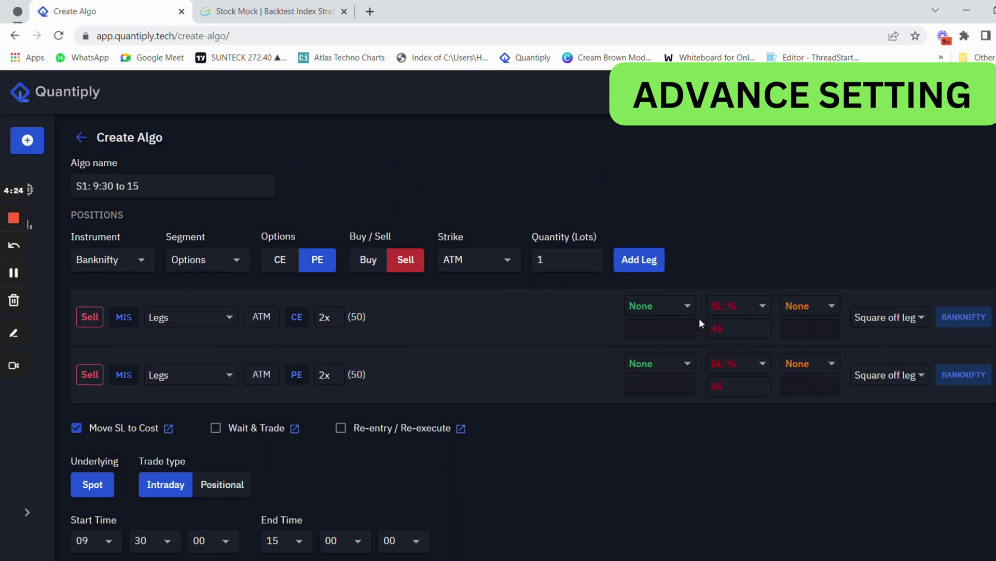
- Switch both legs' stoploss type to points
left_click(746, 311)
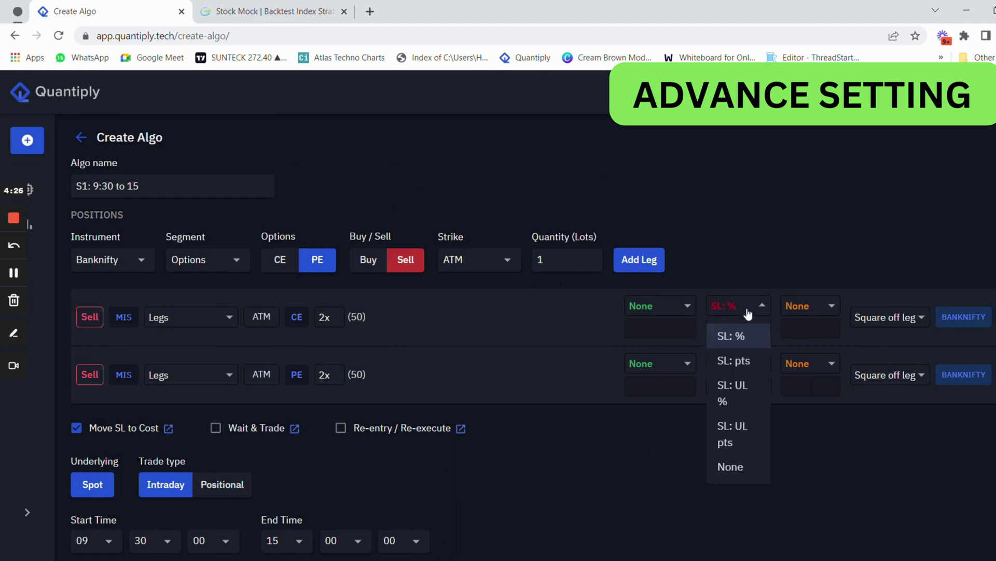
left_click(749, 360)
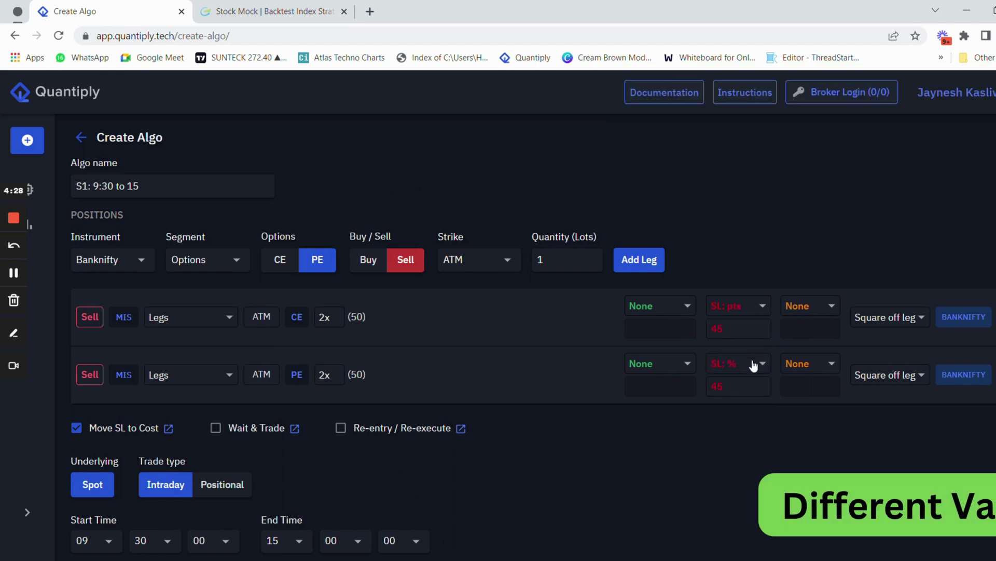
left_click(752, 362)
left_click(751, 418)
left_click(737, 306)
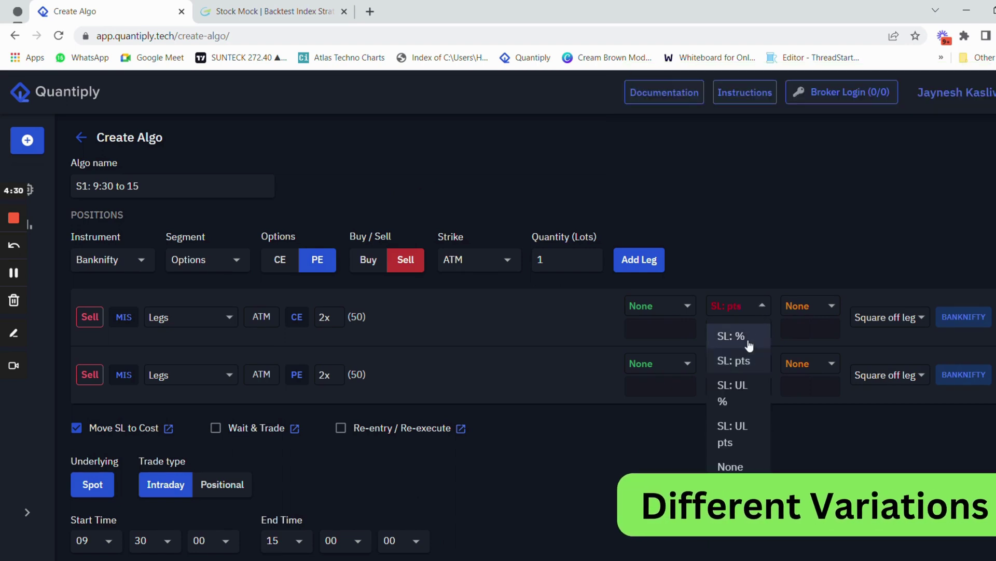
left_click(747, 363)
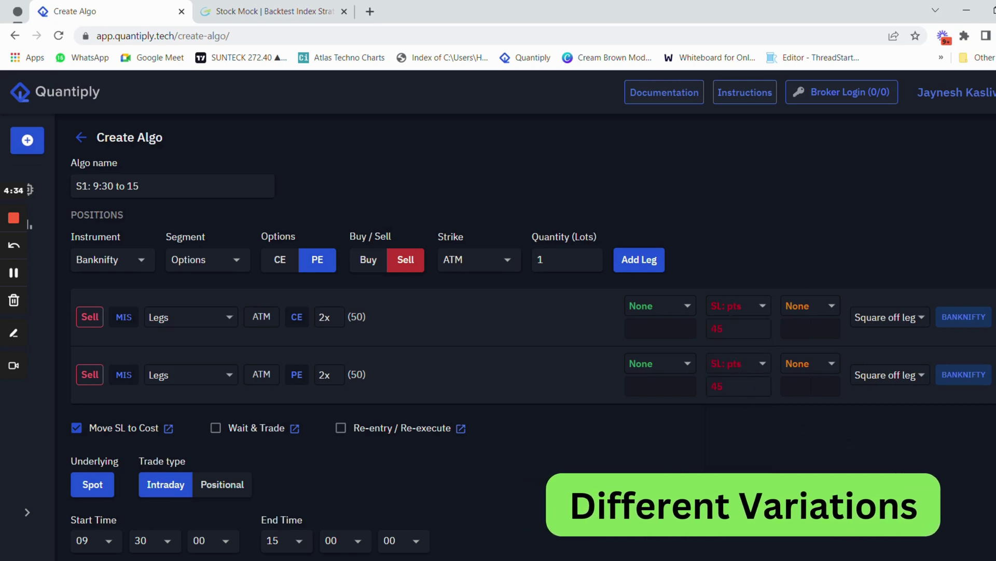
- Give both legs a percentage target, entering 97 on the first leg
left_click(663, 316)
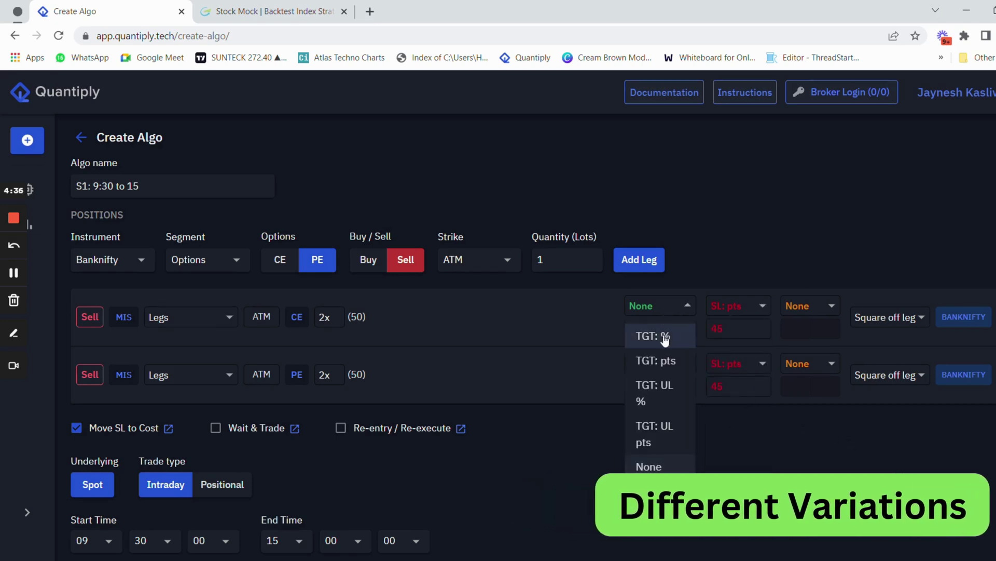
left_click(665, 336)
left_click_drag(655, 329, 623, 333)
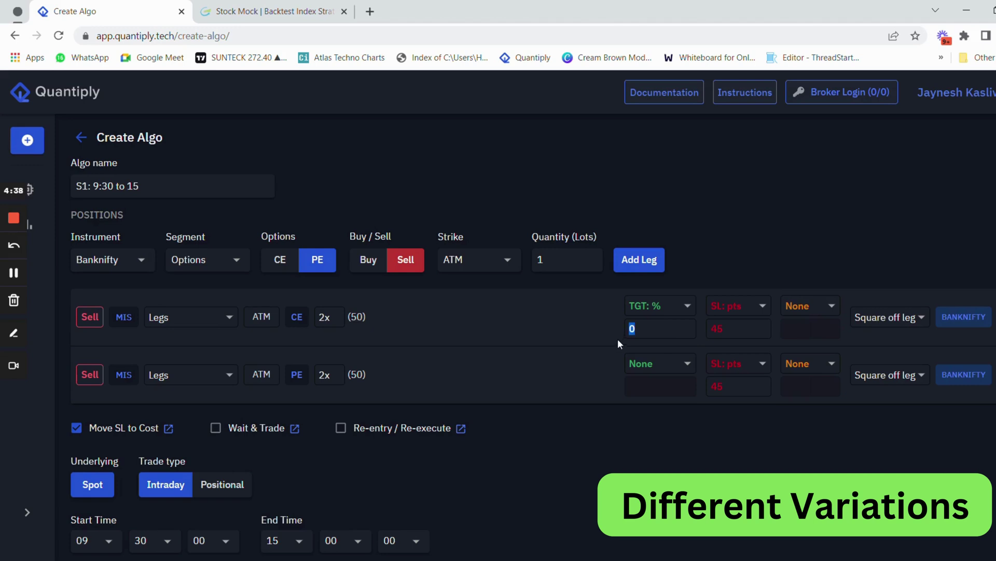
type("97")
left_click(637, 365)
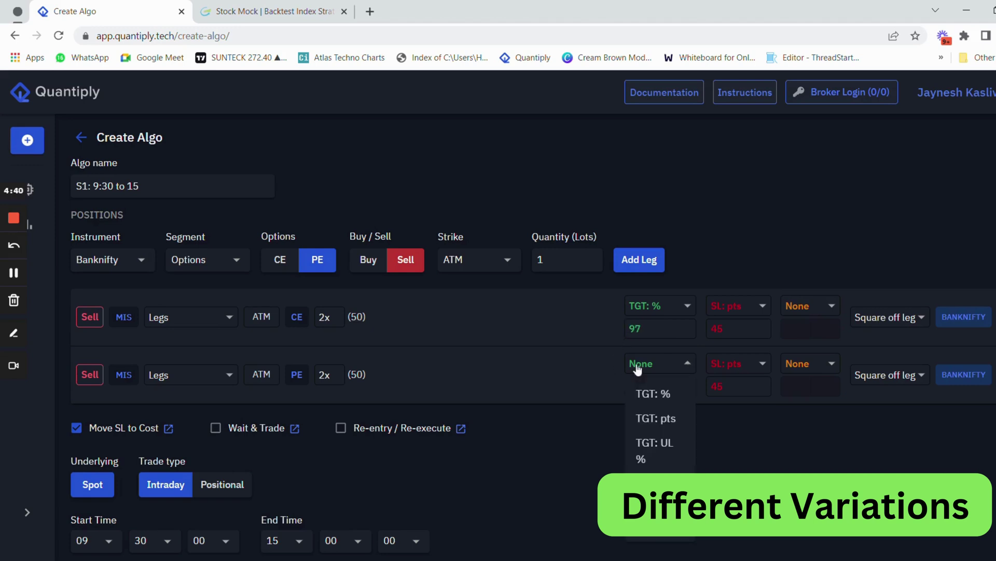
left_click(644, 389)
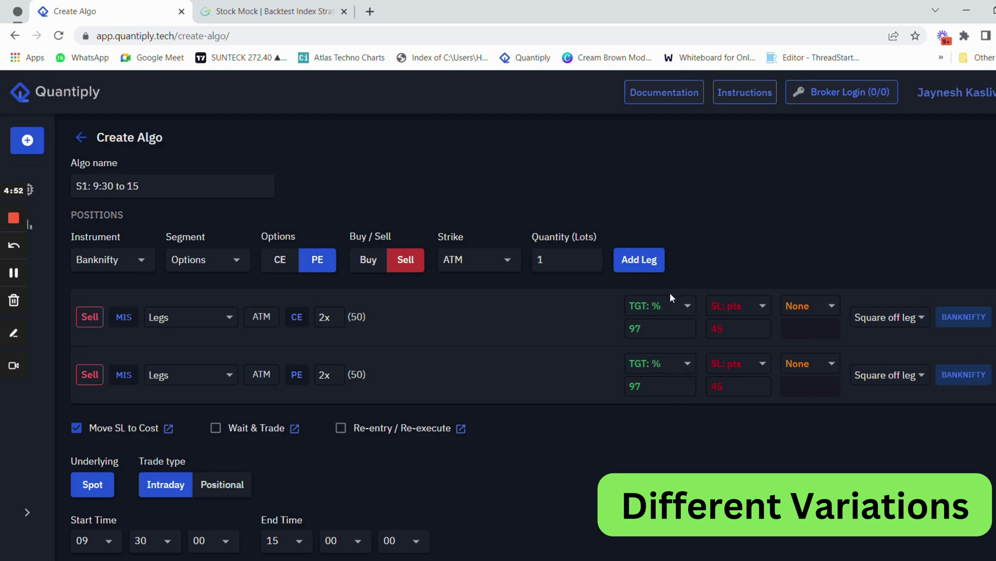
- Switch both targets to points and enter 100 for each leg
left_click(649, 310)
left_click(656, 360)
left_click(657, 363)
left_click(664, 418)
type("100100")
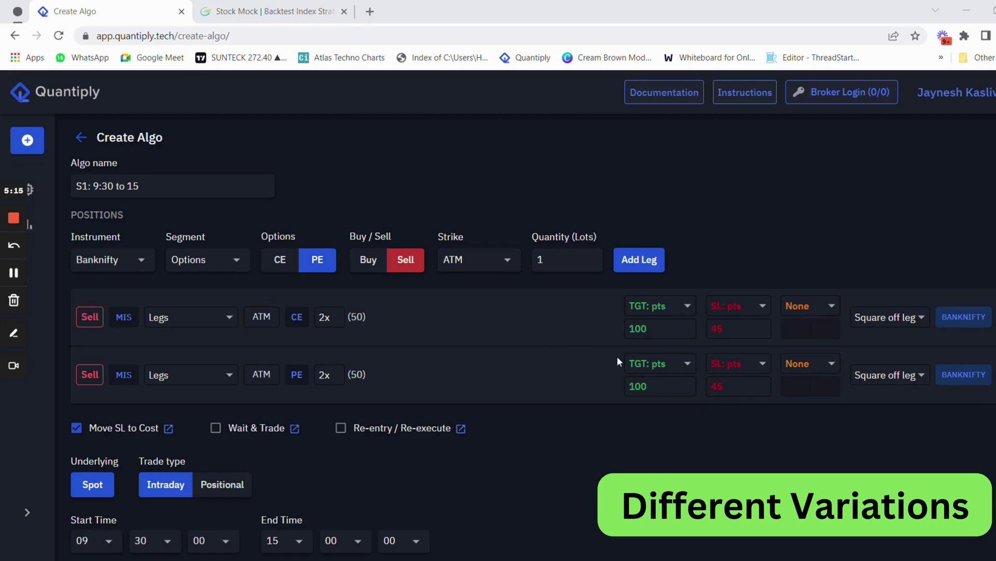
- Save the algo's advanced order settings
scroll(617, 356, "down", 15)
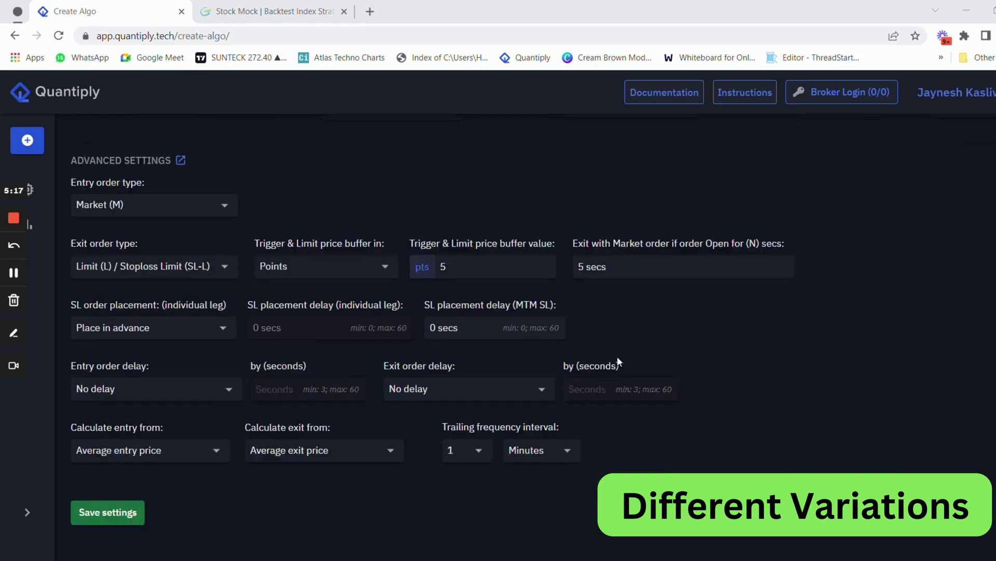
scroll(618, 356, "down", 1)
left_click(132, 470)
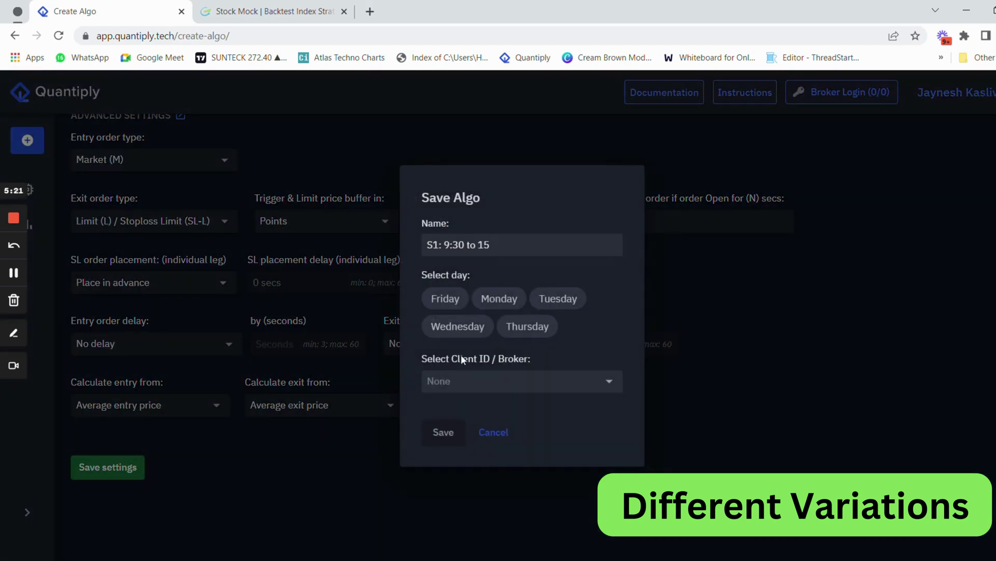
- Save the algo for Friday only, leaving the client or broker as None
left_click(461, 302)
left_click(501, 300)
left_click(568, 300)
left_click(438, 326)
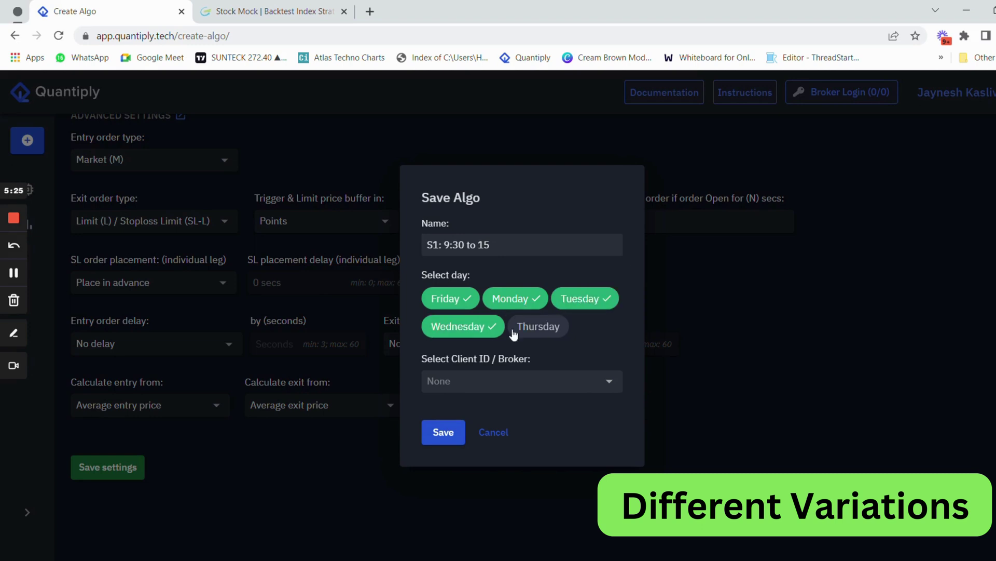
left_click(514, 332)
left_click(507, 384)
left_click(530, 407)
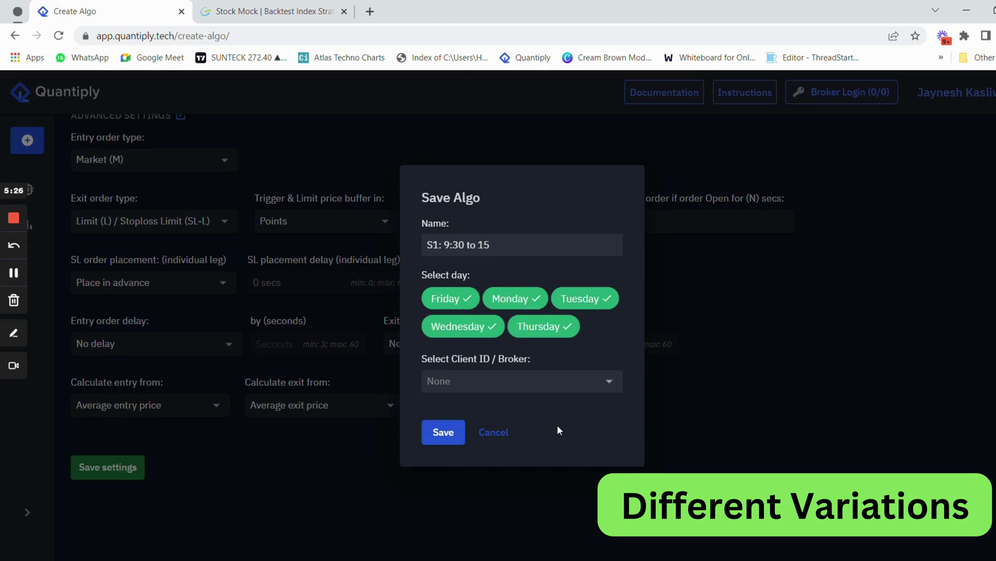
left_click(514, 332)
left_click(489, 327)
left_click(566, 301)
left_click(525, 298)
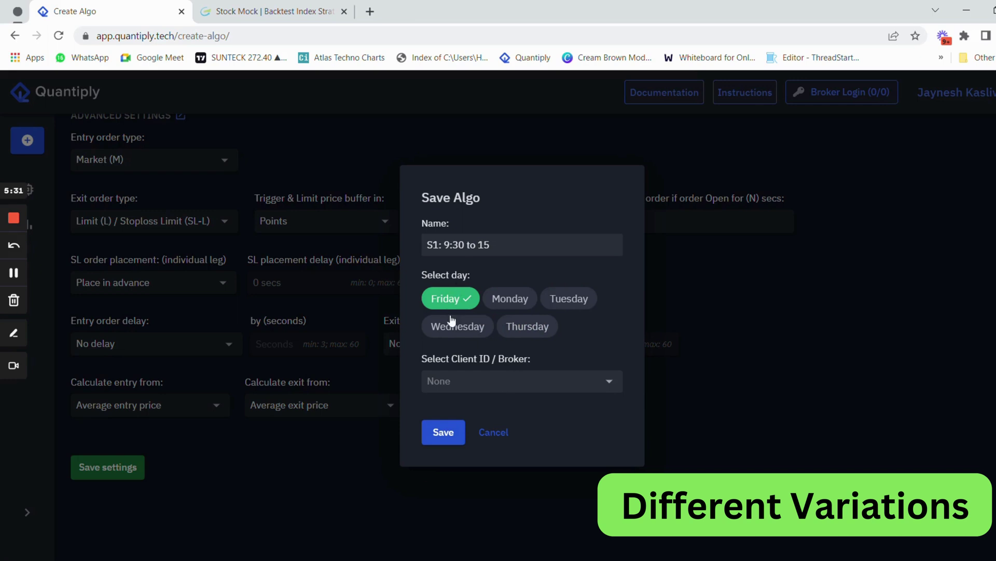
left_click(443, 432)
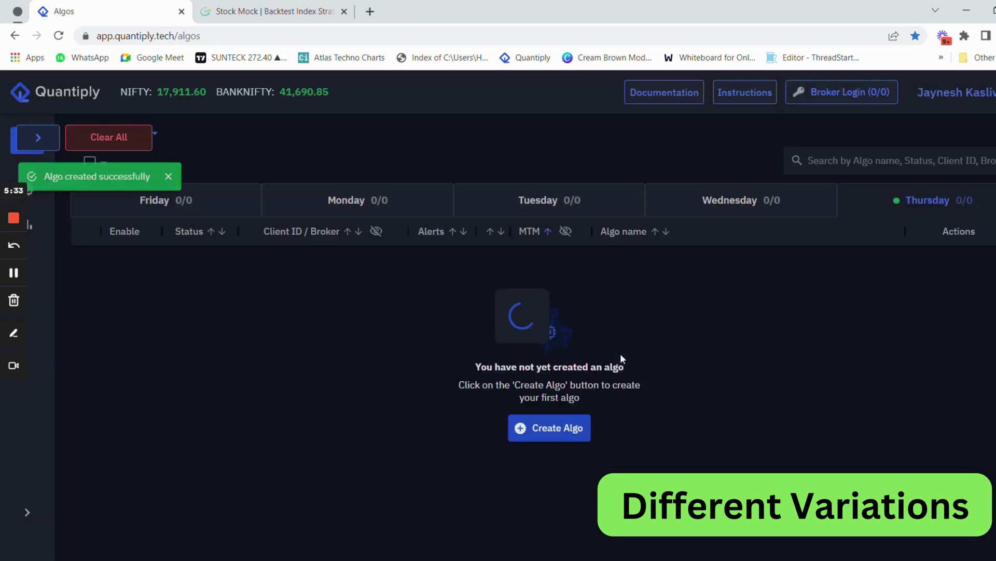
- Check the disabled S1: 9:30 to 15 algo under Friday, then return to StockMock's 930 To 1500 strategy
left_click(193, 209)
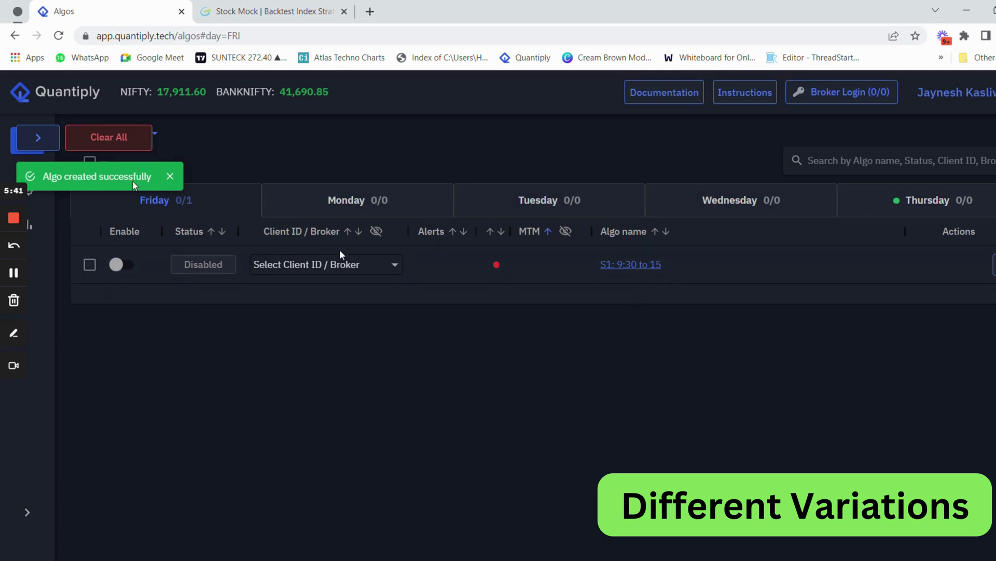
left_click(143, 141)
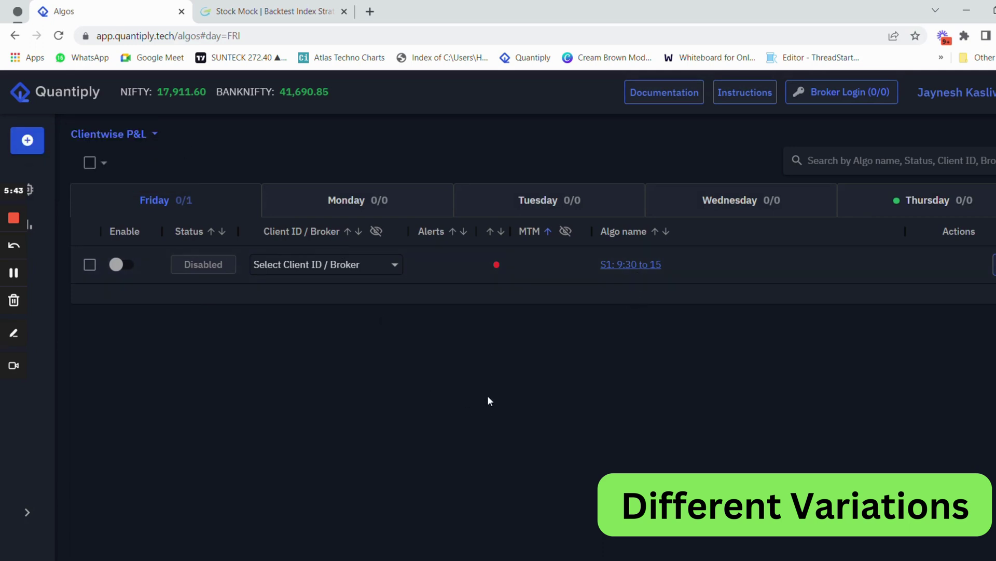
left_click(268, 11)
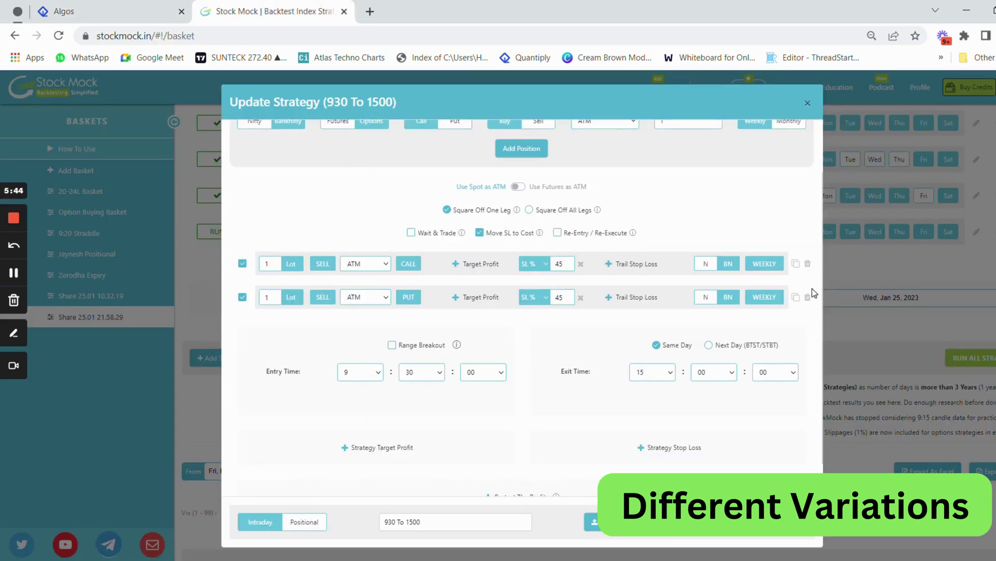
- Close the 930 To 1500 editor and open the 11:00 Re Entry strategy for review
left_click(814, 103)
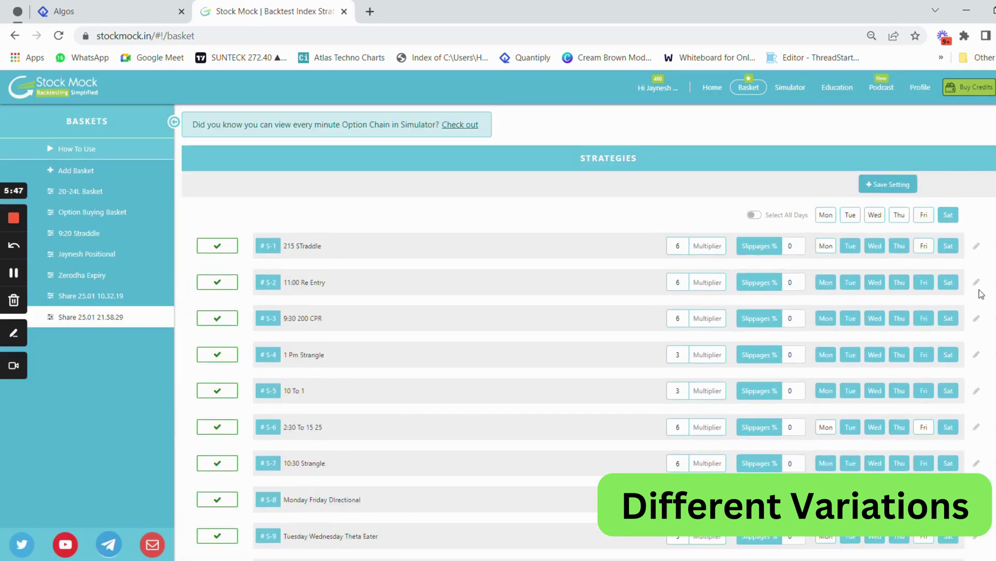
left_click(975, 283)
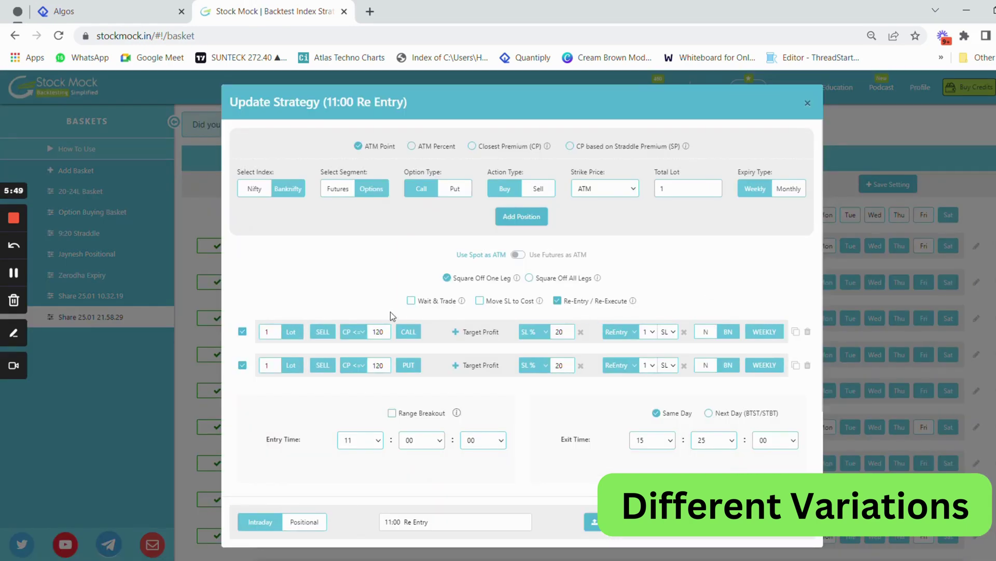
scroll(352, 285, "down", 2)
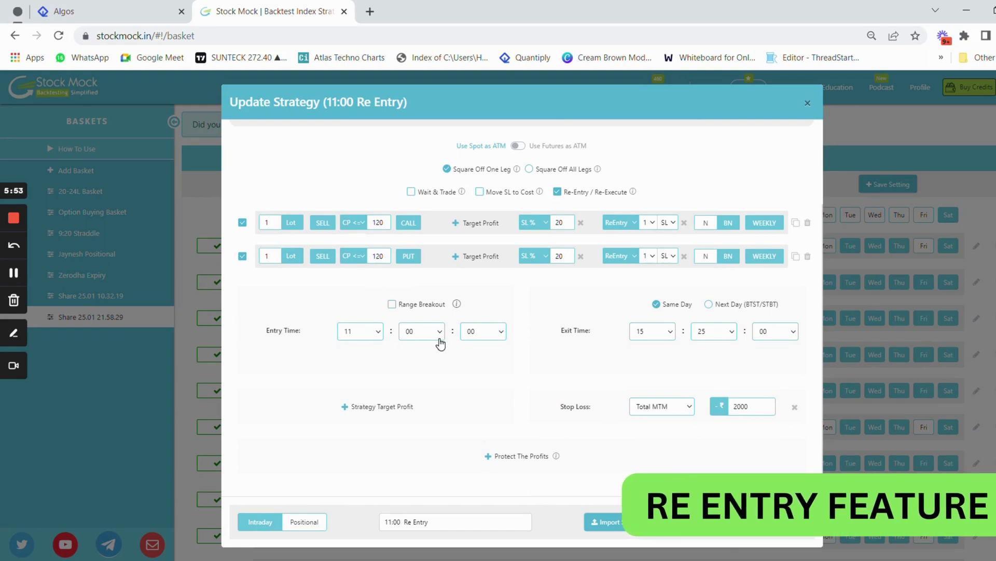
left_click(62, 11)
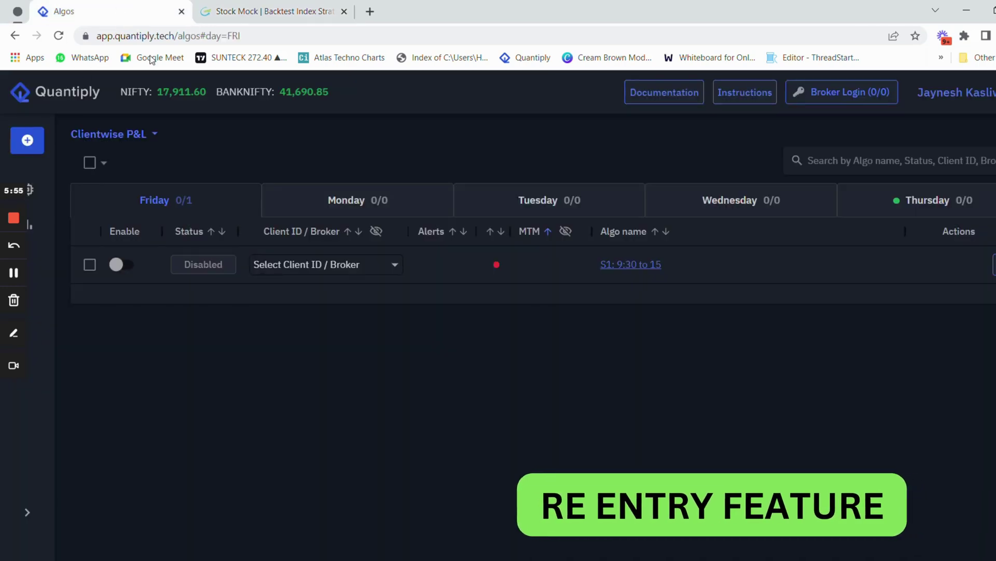
left_click(249, 12)
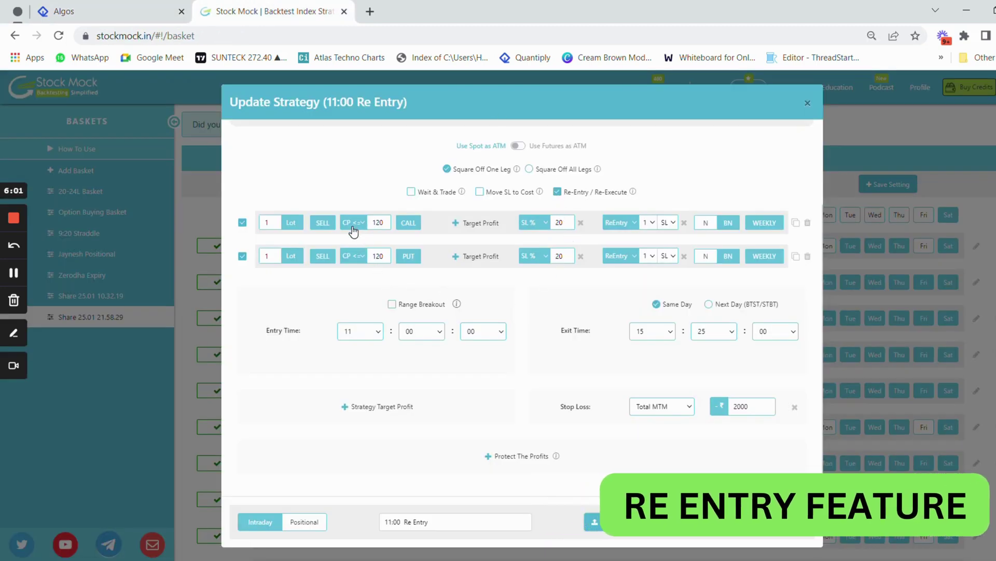
- Inspect 11:00 Re Entry's 120 premium, 1 lot per leg and 2000 stop loss, then close it
double_click(377, 222)
double_click(378, 255)
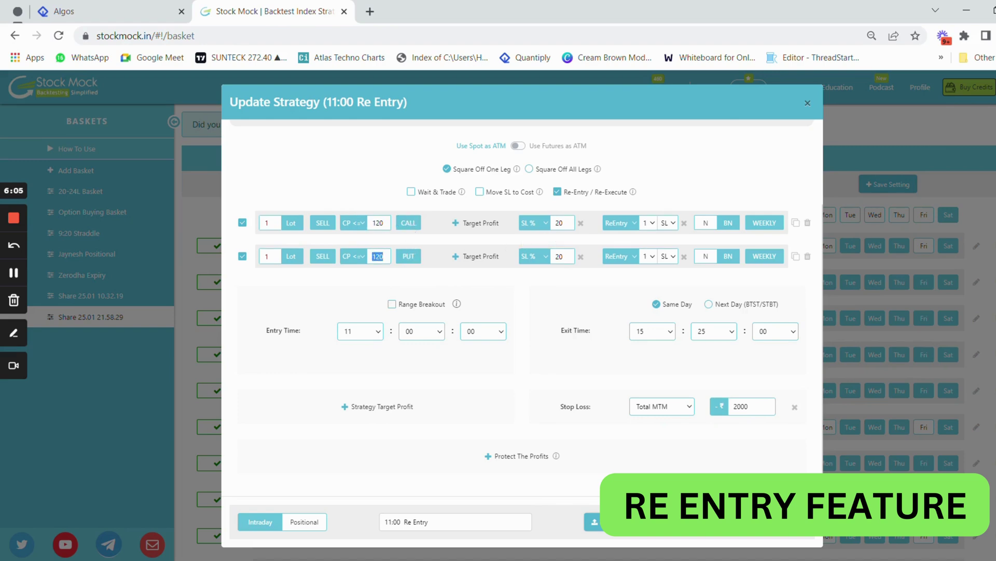
left_click(560, 223)
left_click_drag(758, 402, 730, 406)
left_click(747, 405)
double_click(267, 223)
double_click(266, 256)
double_click(741, 406)
double_click(266, 222)
double_click(266, 256)
left_click(808, 103)
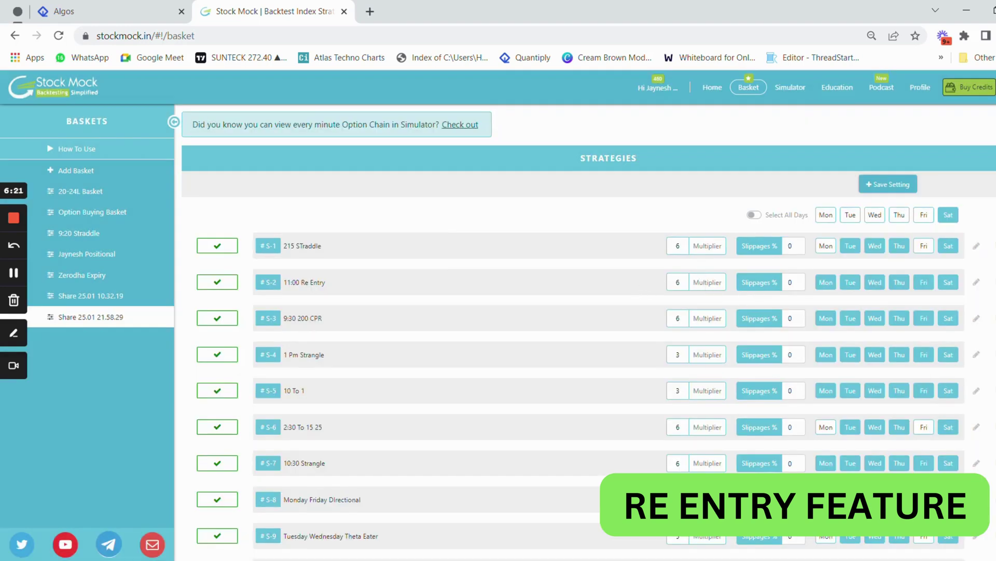
- Set S-2's multiplier to 6, recheck 11:00 Re Entry, and return to Quantiply's Algos page
double_click(678, 282)
type("6")
left_click(976, 283)
scroll(763, 459, "down", 3)
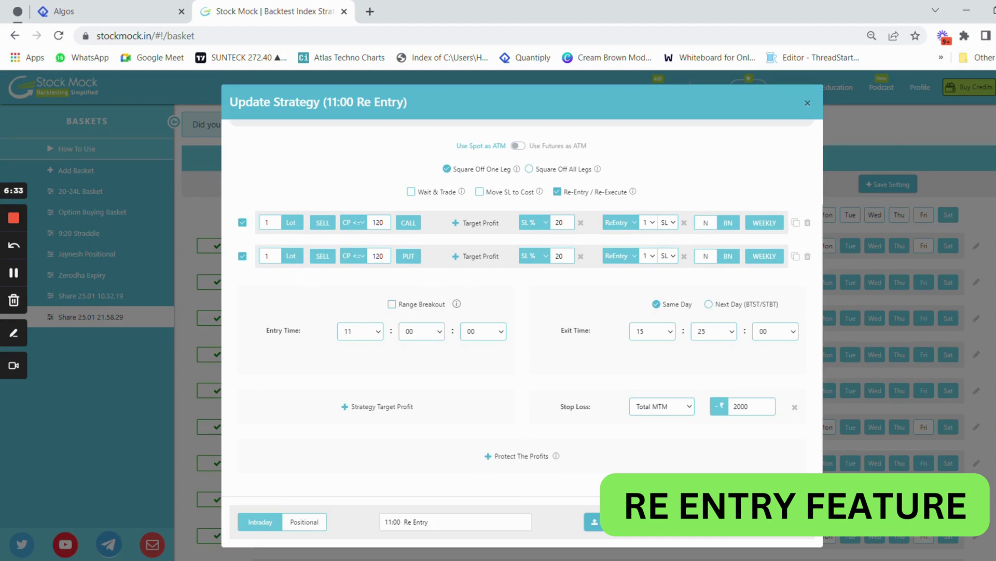
left_click(134, 8)
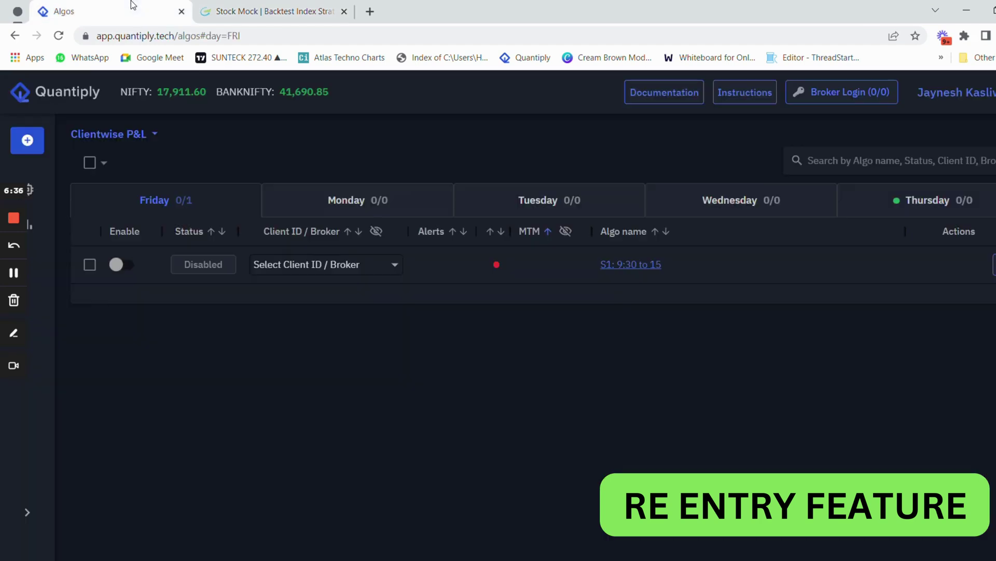
- Start a new algo and name it '11 AM rentry'
left_click(37, 145)
left_click(172, 186)
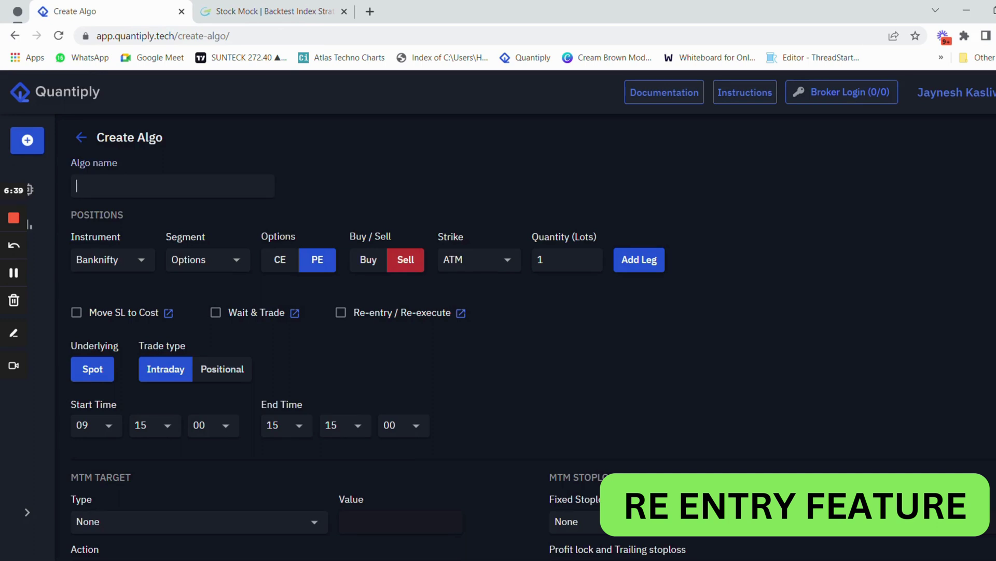
type("11 AM re ntry")
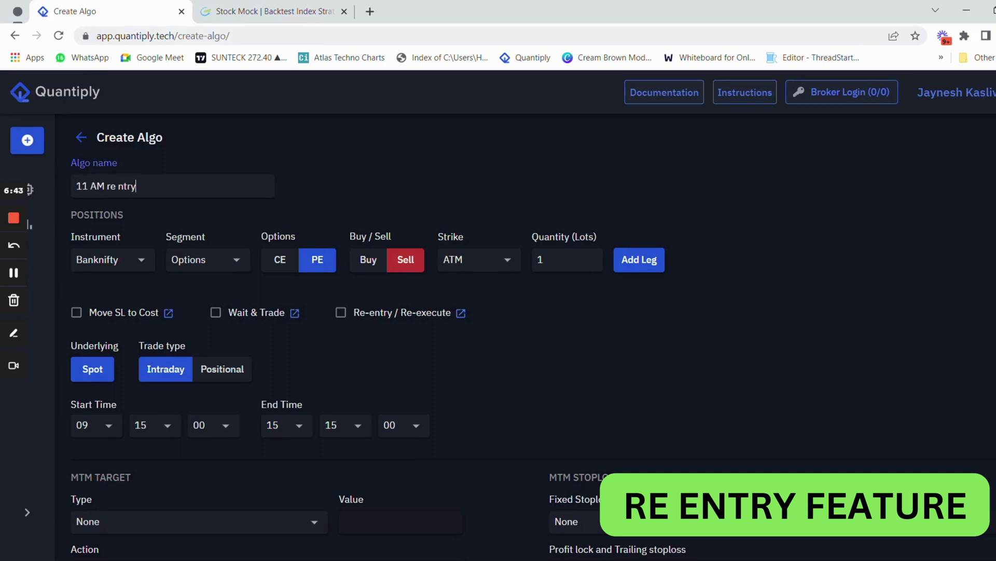
key("BackSpace")
type("entry")
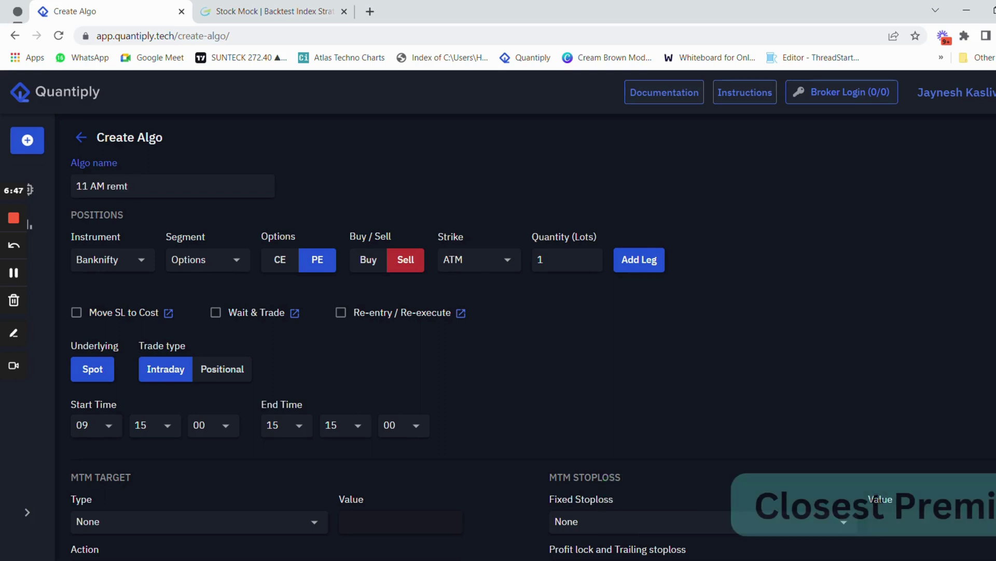
key("BackSpace")
key("BackSpace")
key("BackSpace")
key("BackSpace")
key("BackSpace")
type("ntry")
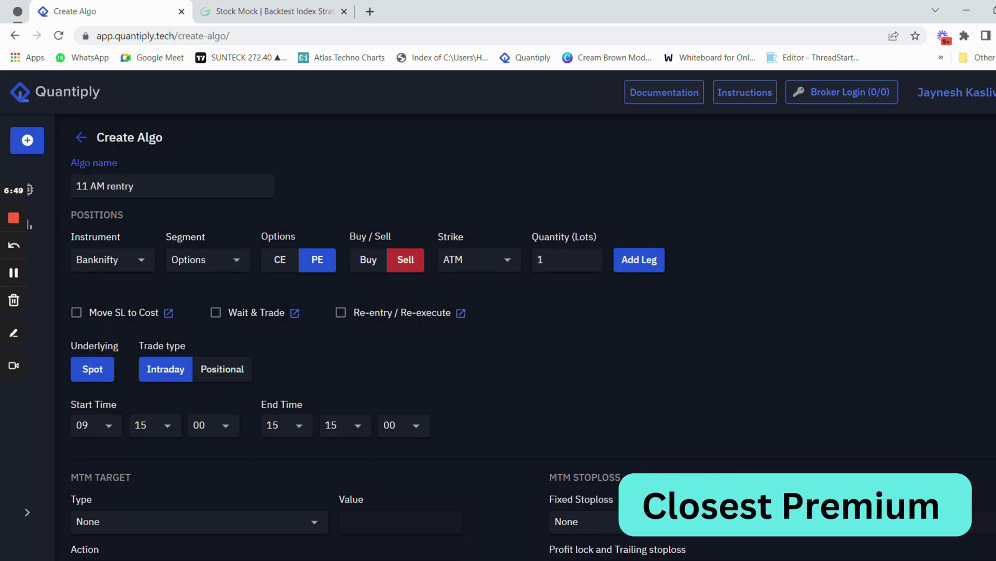
- Add two sold Banknifty ATM CE legs at 1x (25)
left_click(289, 269)
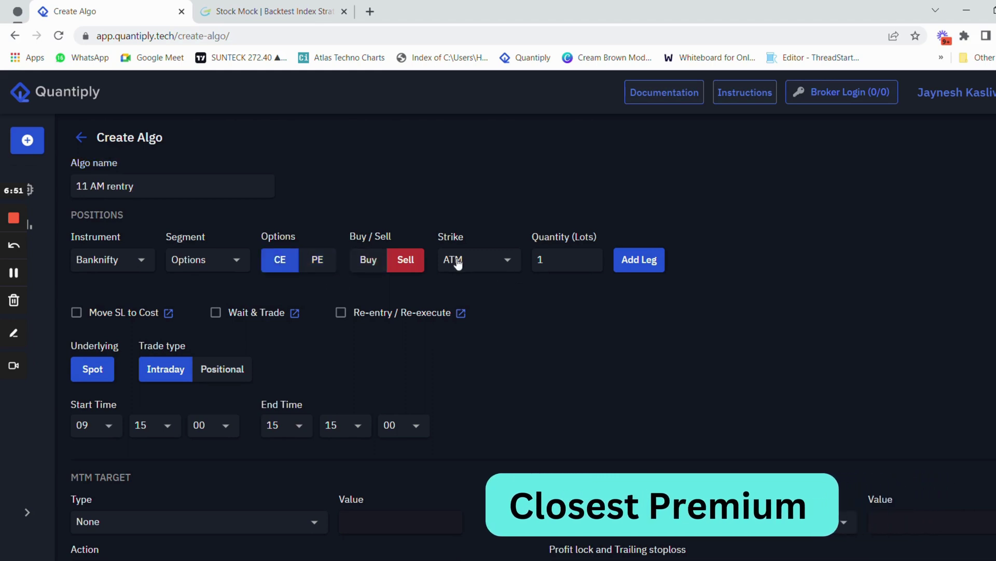
left_click(661, 262)
left_click(643, 261)
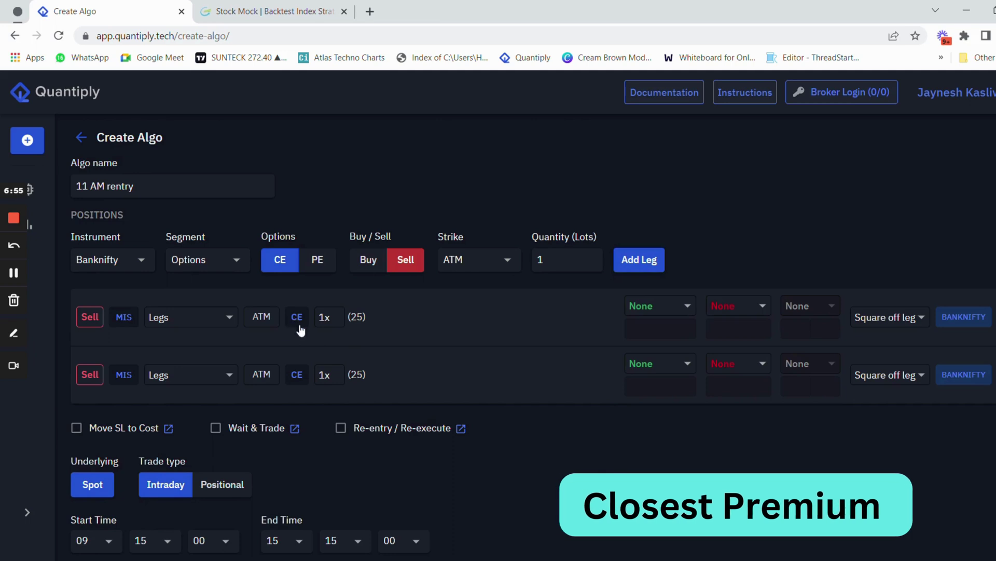
- Switch the second leg to PE and make the first leg pick strikes by premium below 120
left_click(292, 382)
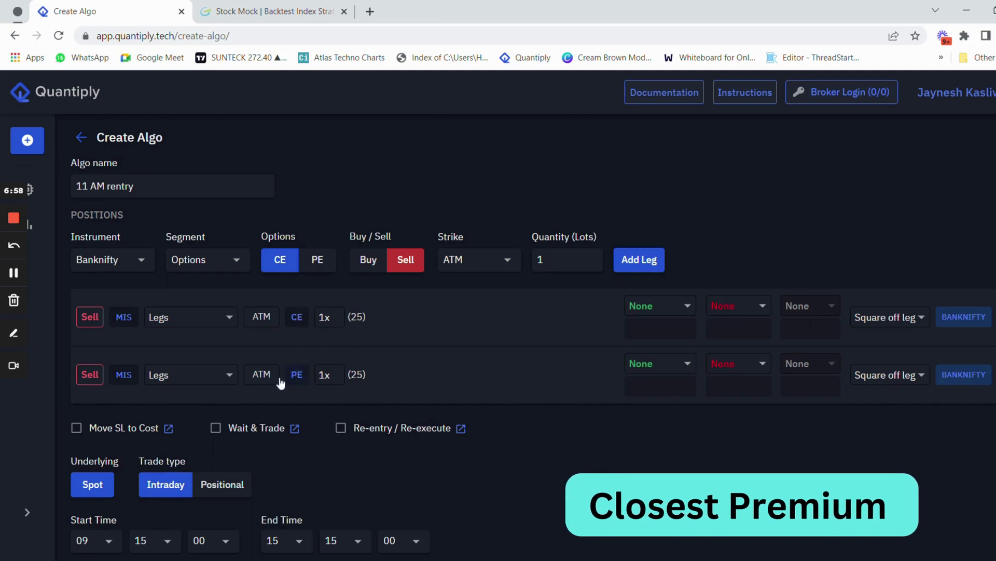
left_click(210, 318)
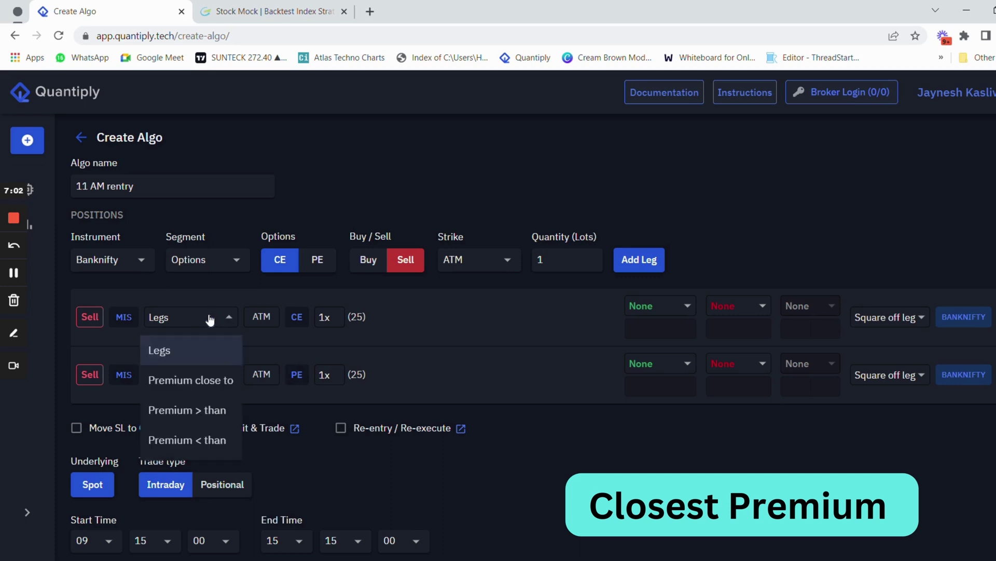
left_click(194, 443)
type("120")
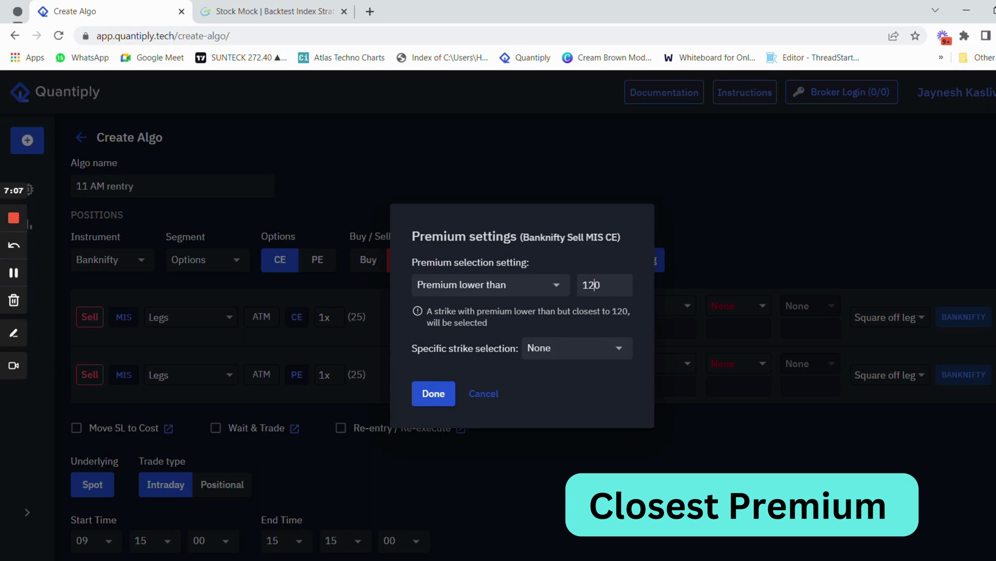
left_click(445, 390)
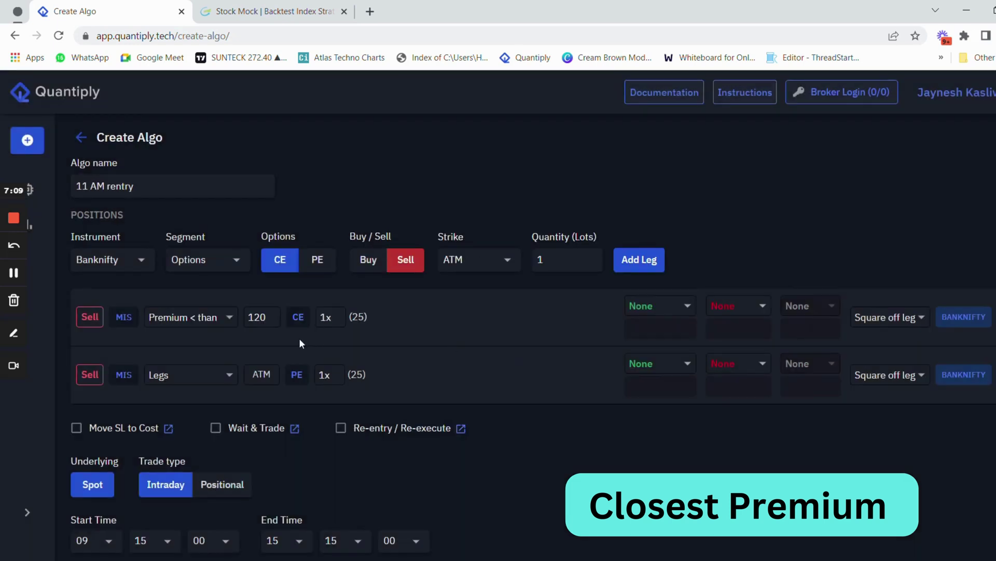
- Set the PE leg's strike selection to premium lower than 120
left_click(205, 374)
left_click(216, 469)
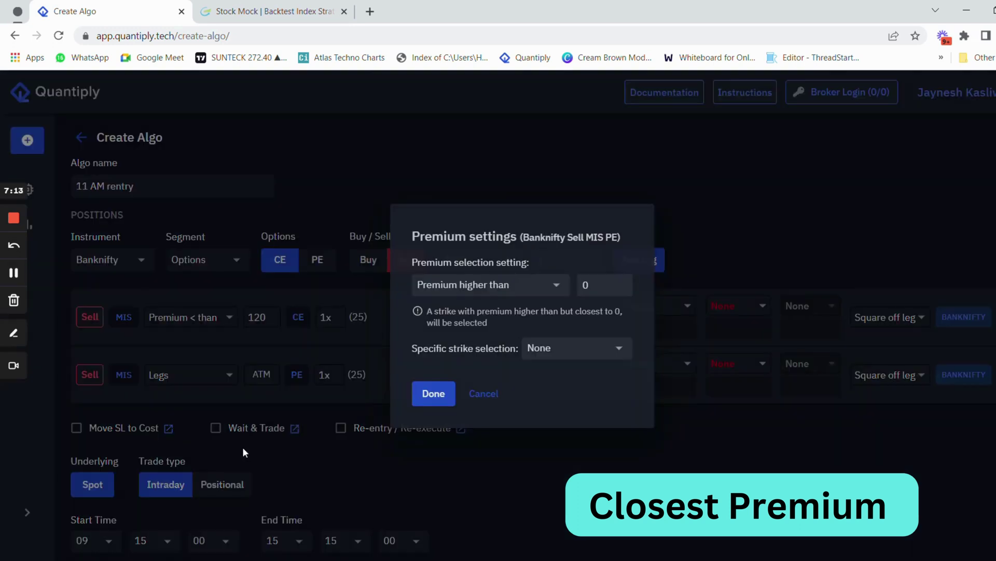
type("200")
left_click(422, 395)
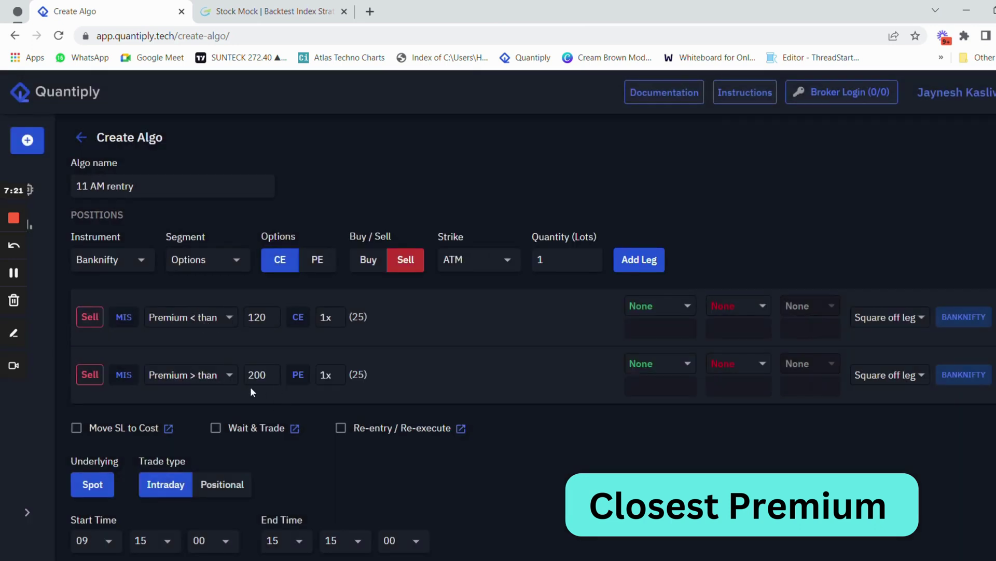
left_click(226, 386)
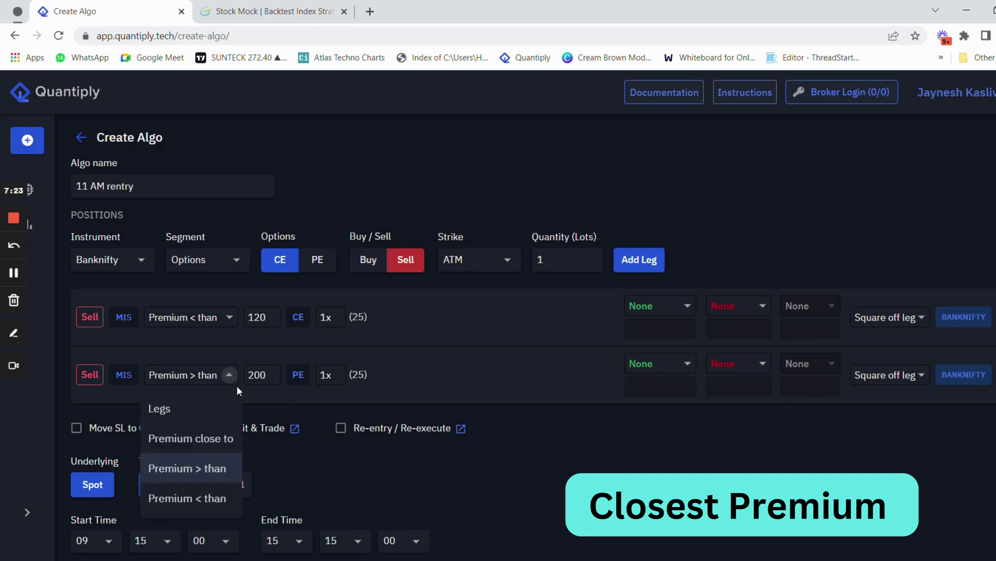
left_click(232, 497)
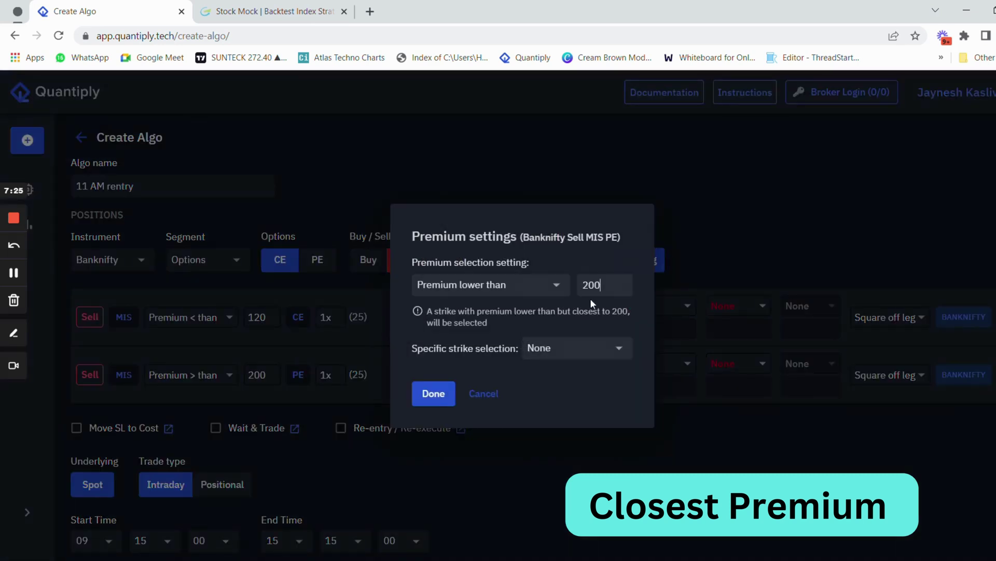
key("ctrl+a")
type("120")
left_click(449, 402)
- Give both legs a 20% stop loss and enable Re-entry / Re-execute
left_click(726, 305)
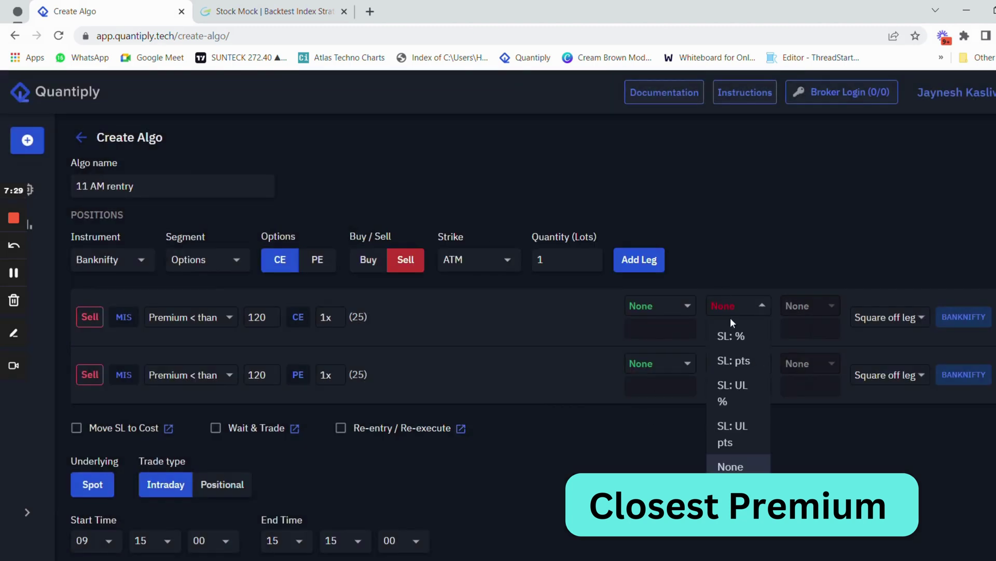
left_click(732, 338)
left_click(731, 374)
left_click(730, 393)
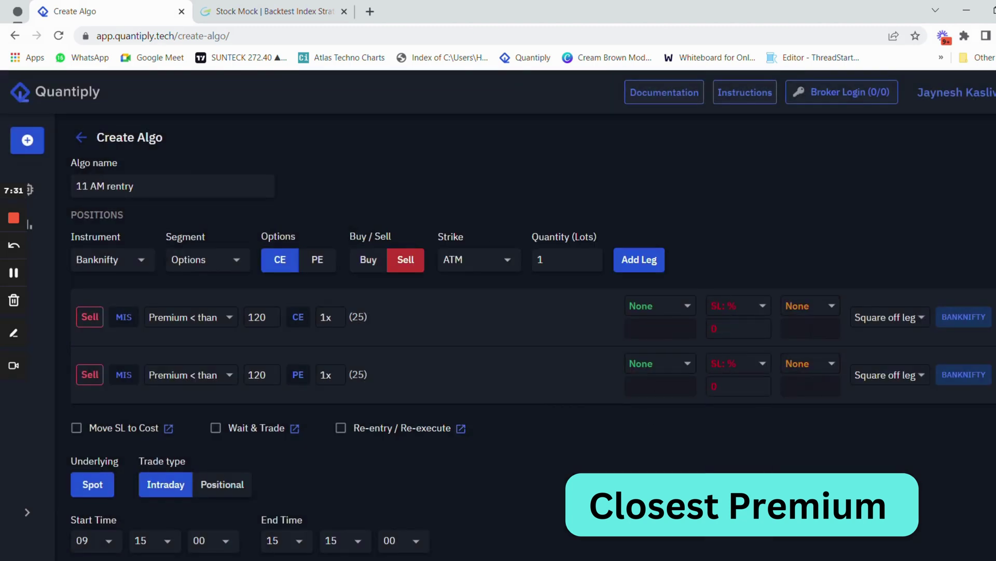
left_click(726, 328)
type("20")
left_click(714, 386)
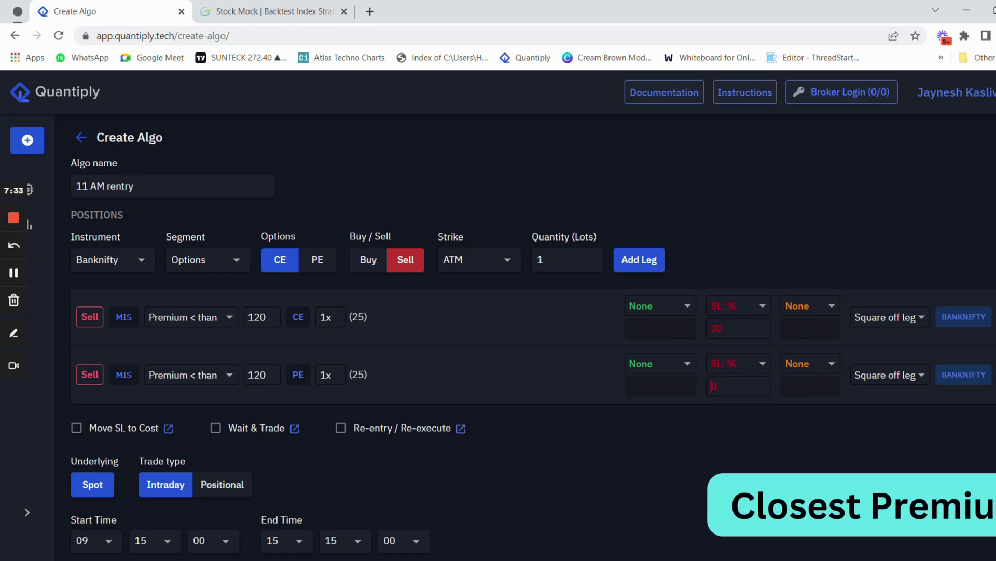
type("2")
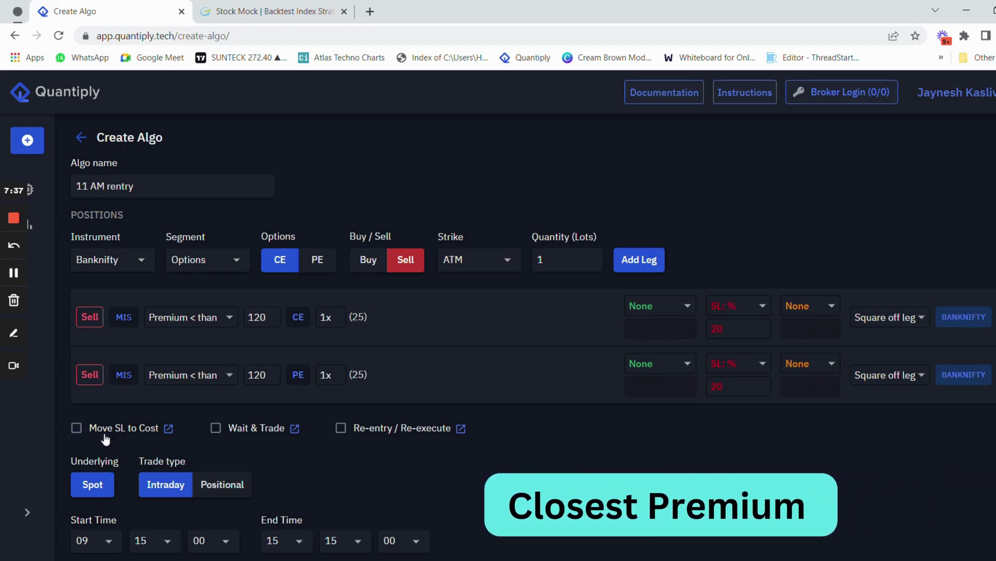
left_click(341, 429)
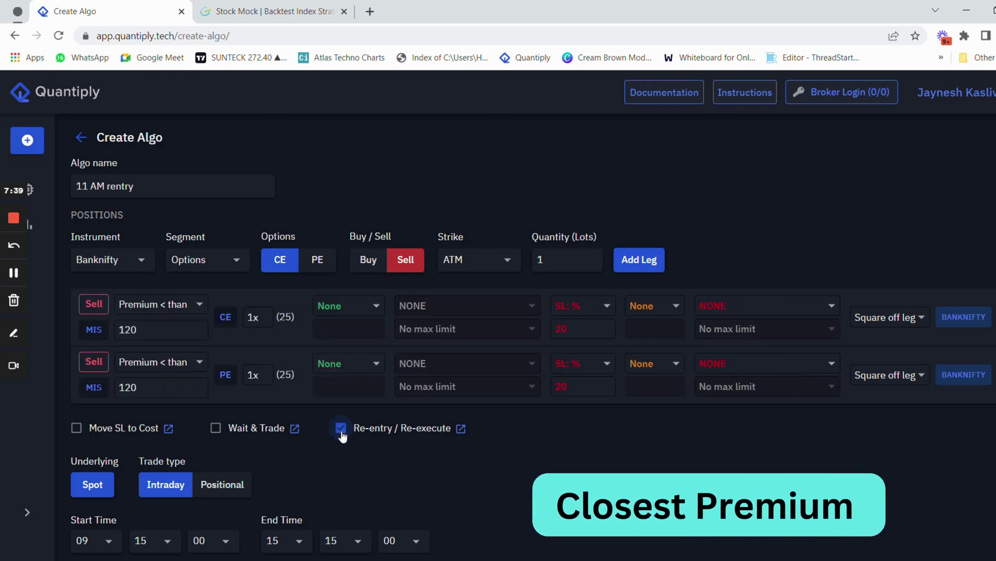
- Set RE COST re-entry with a maximum of 1 for both the CE and PE legs
left_click(244, 7)
left_click(647, 223)
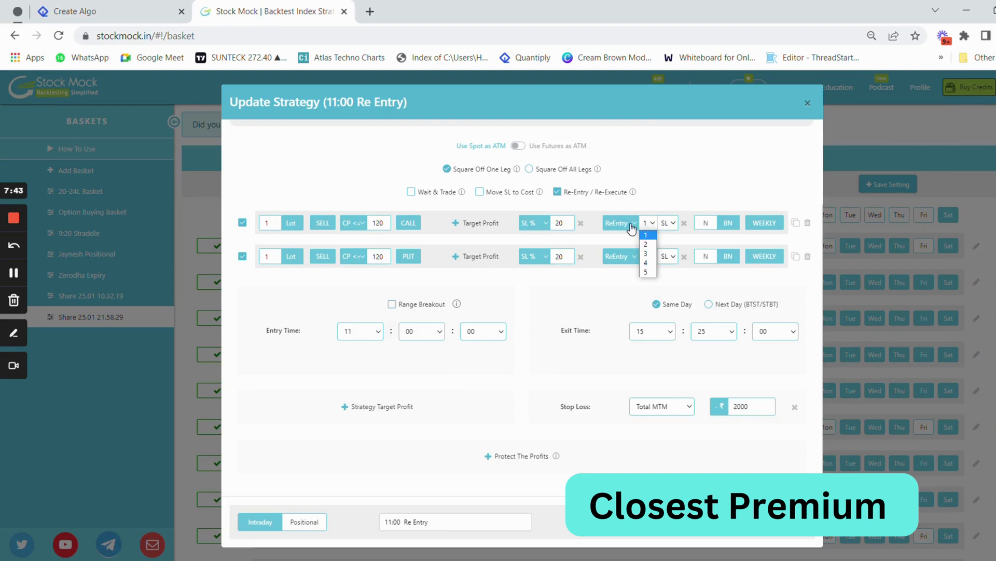
left_click(155, 11)
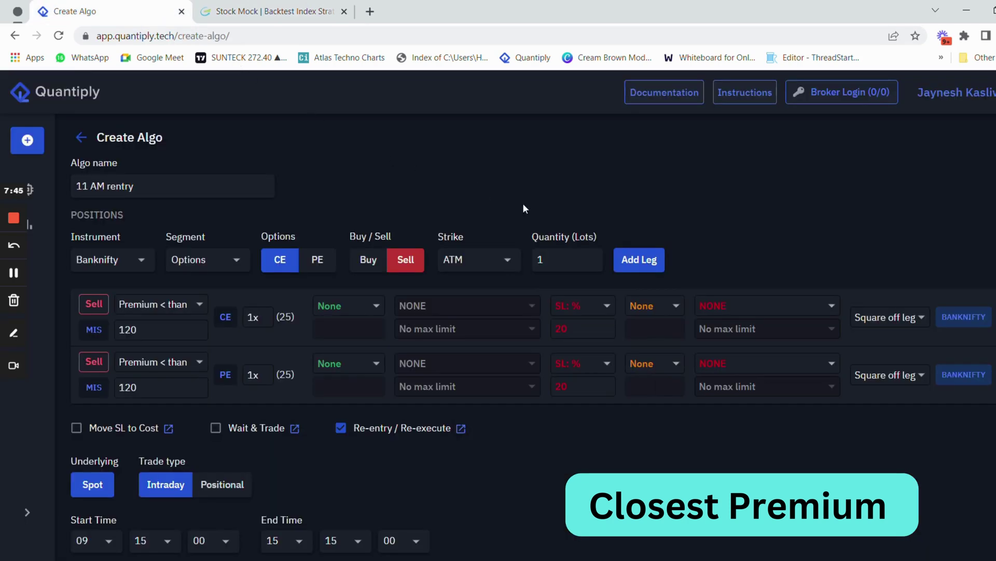
left_click(709, 308)
left_click(491, 289)
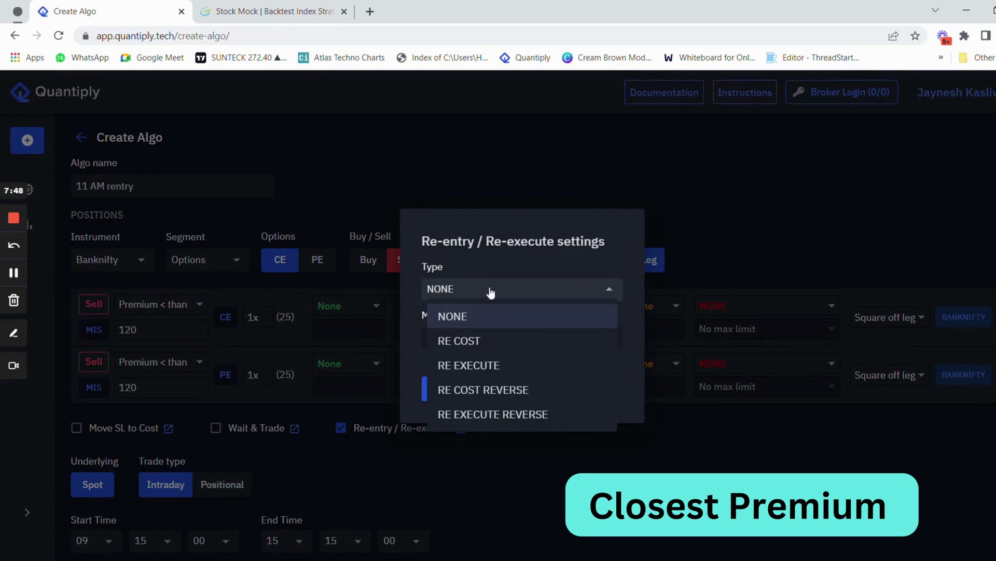
left_click(507, 343)
left_click(507, 338)
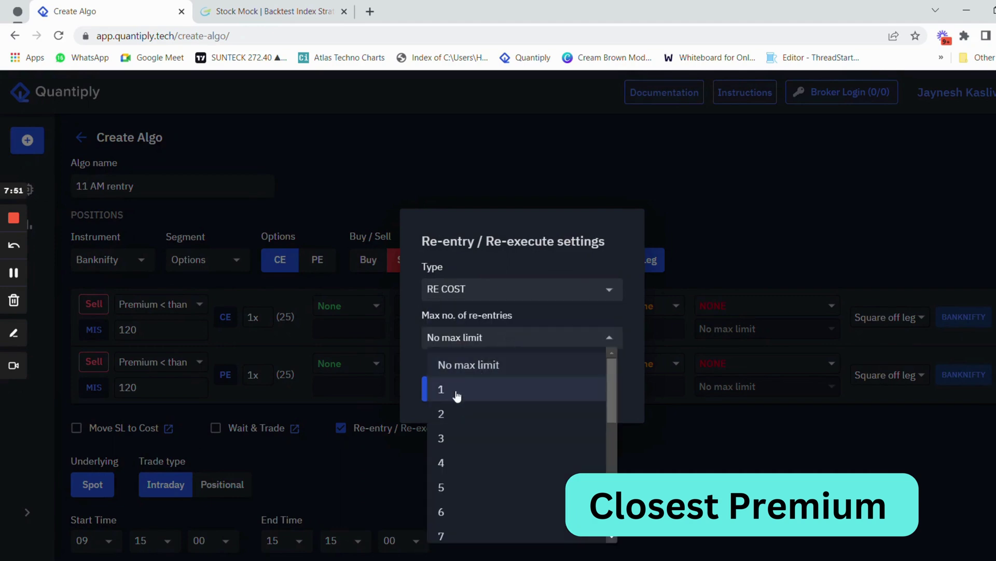
left_click(440, 388)
left_click(739, 364)
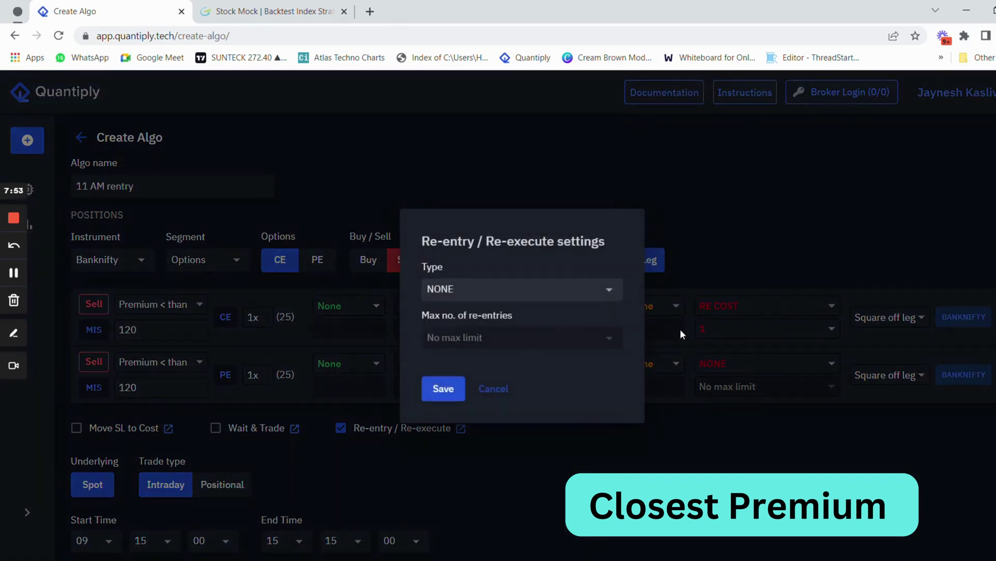
left_click(498, 290)
left_click(467, 341)
left_click(467, 338)
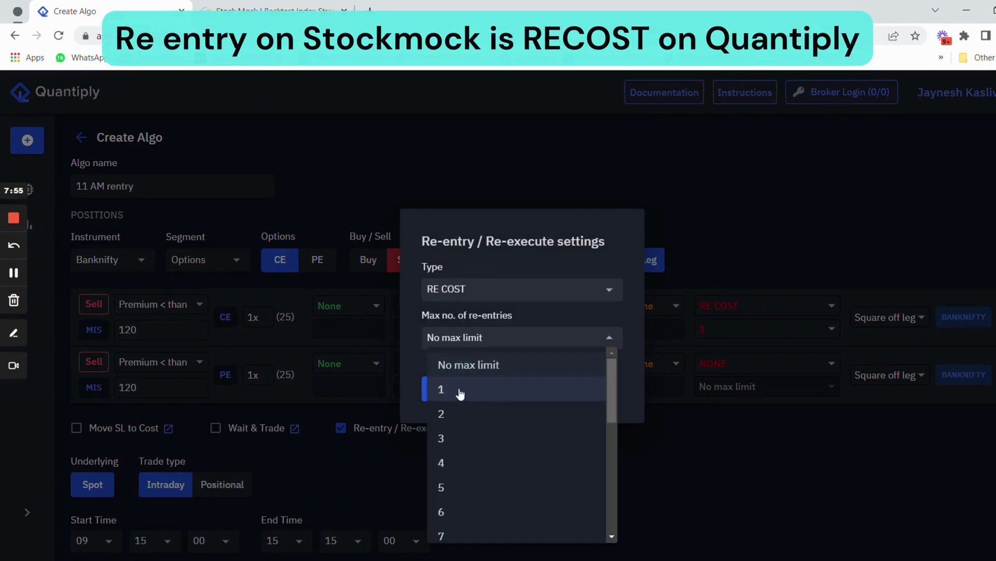
left_click(518, 387)
left_click(443, 388)
- Compare with StockMock's re-entry count and keep the CE leg's limit at 1
left_click(275, 8)
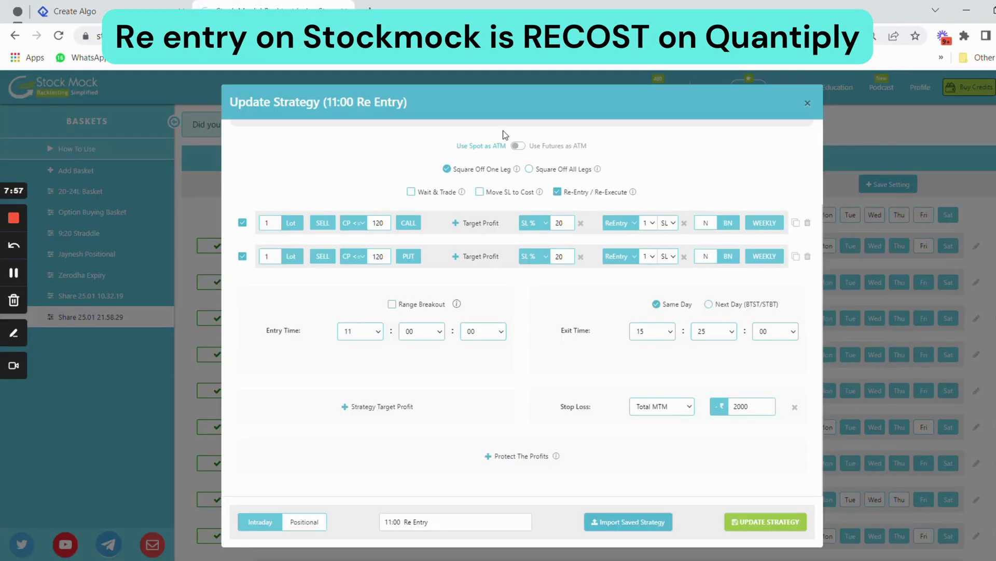
left_click(649, 223)
left_click(626, 279)
left_click(42, 6)
left_click(754, 335)
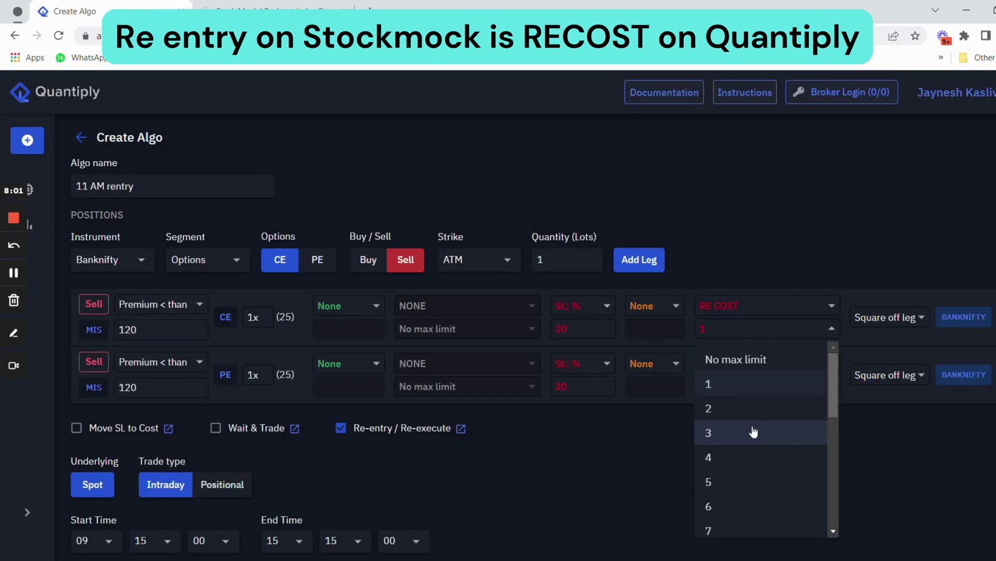
left_click(639, 432)
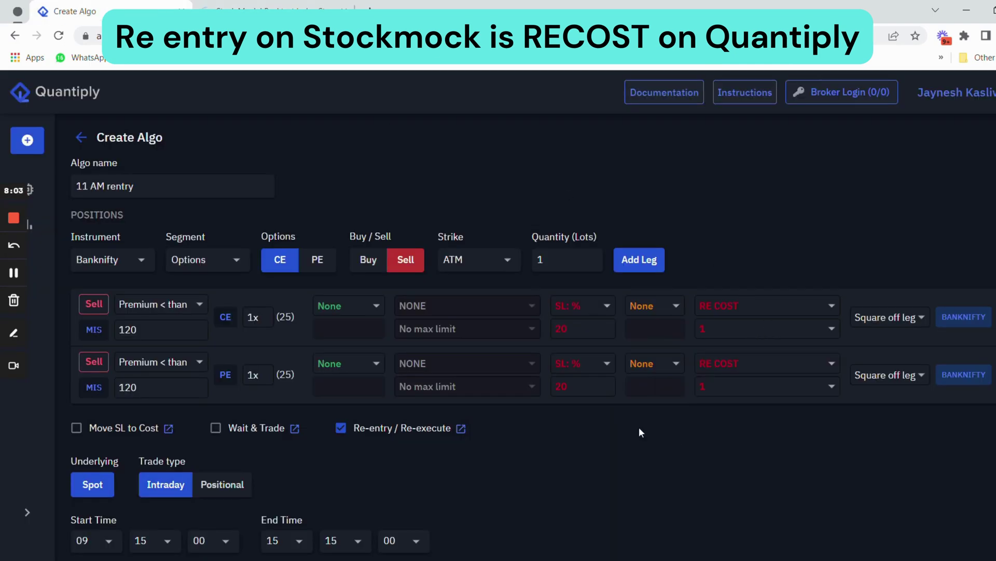
- Set the algo's start time to 11:00:00
left_click_drag(255, 317, 238, 327)
left_click_drag(254, 375, 256, 409)
scroll(430, 449, "down", 3)
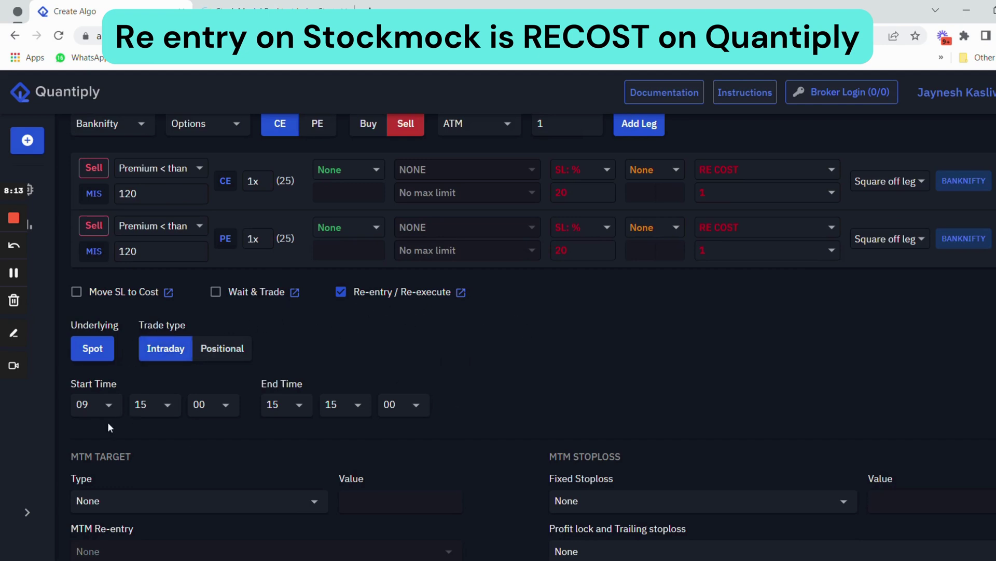
left_click(90, 405)
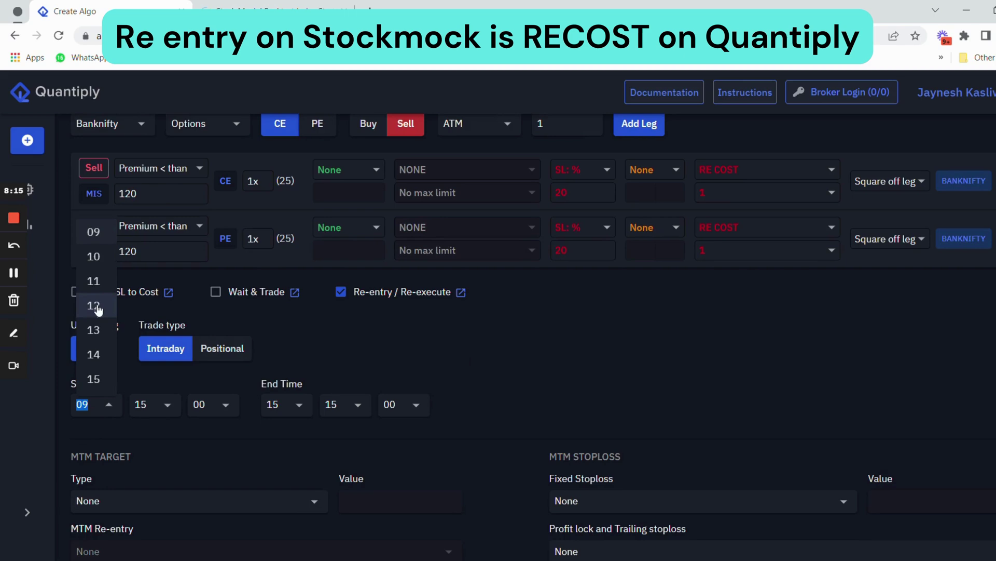
left_click(94, 281)
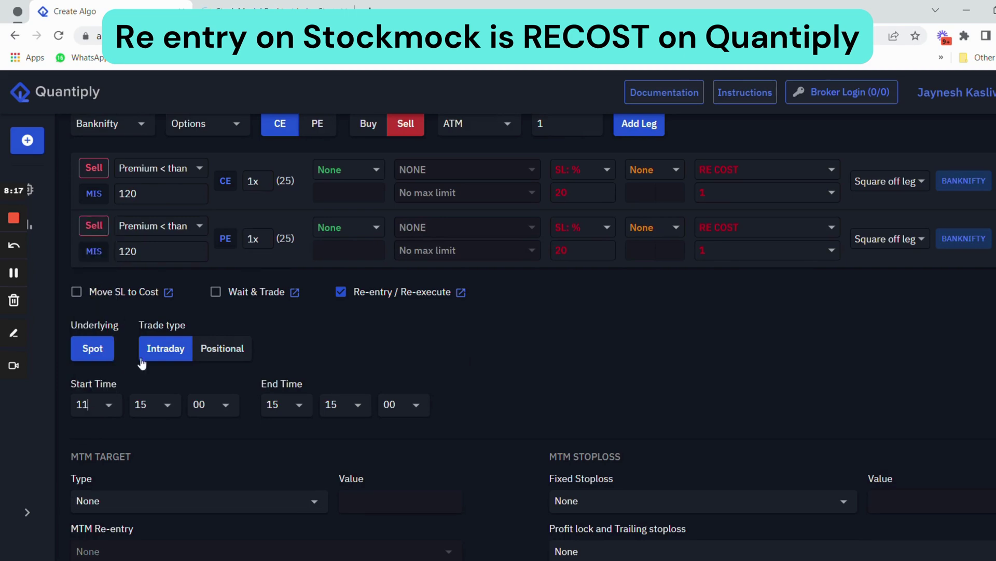
left_click(141, 405)
left_click(156, 217)
- Set the end time minutes to 25 for a 15:25:00 exit, matching StockMock
left_click(344, 395)
scroll(342, 359, "down", 4)
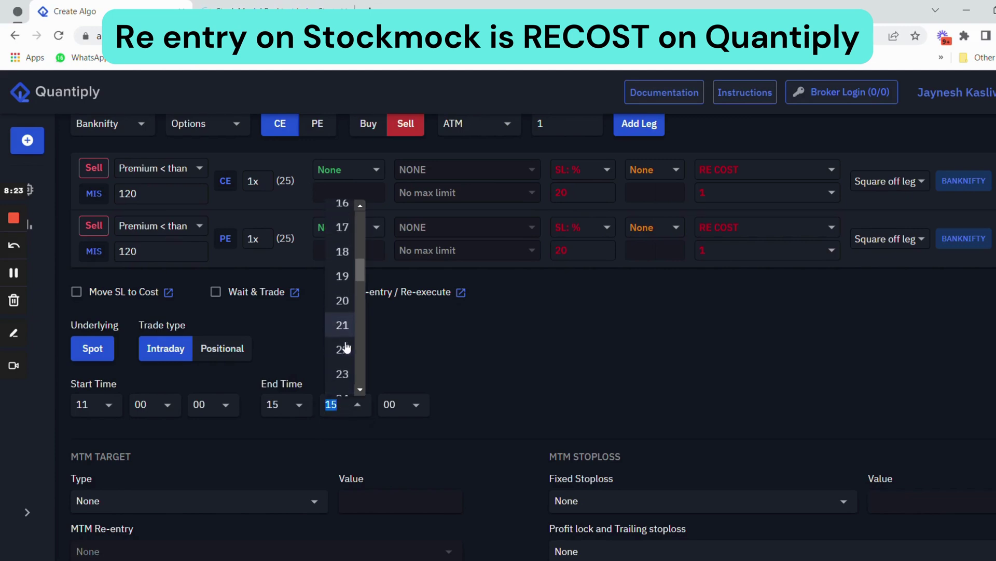
scroll(345, 348, "down", 2)
left_click(343, 357)
key("ctrl+Tab")
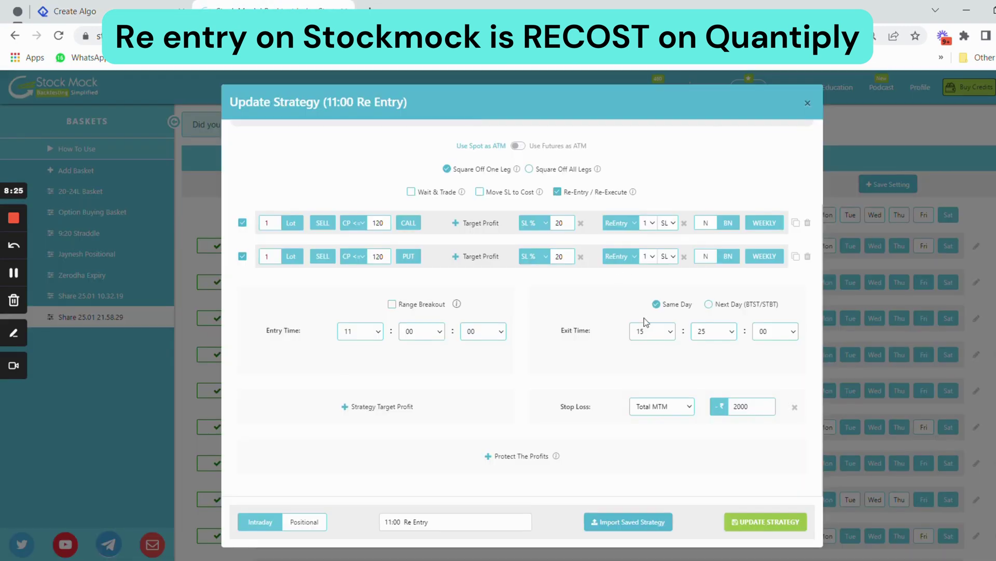
left_click(134, 5)
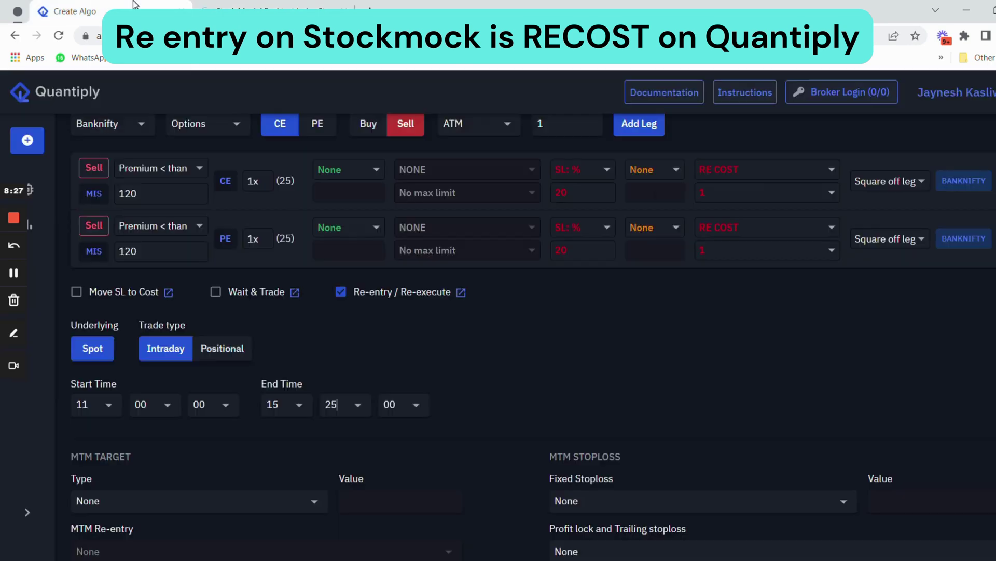
scroll(240, 249, "down", 4)
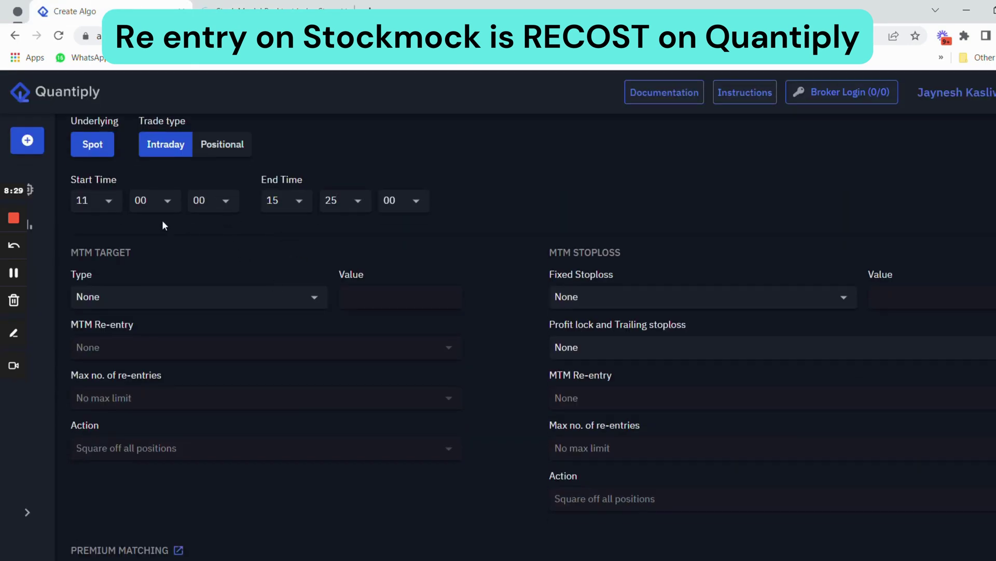
- Set the MTM fixed stop loss to MTM in total amount at 2000
left_click(648, 302)
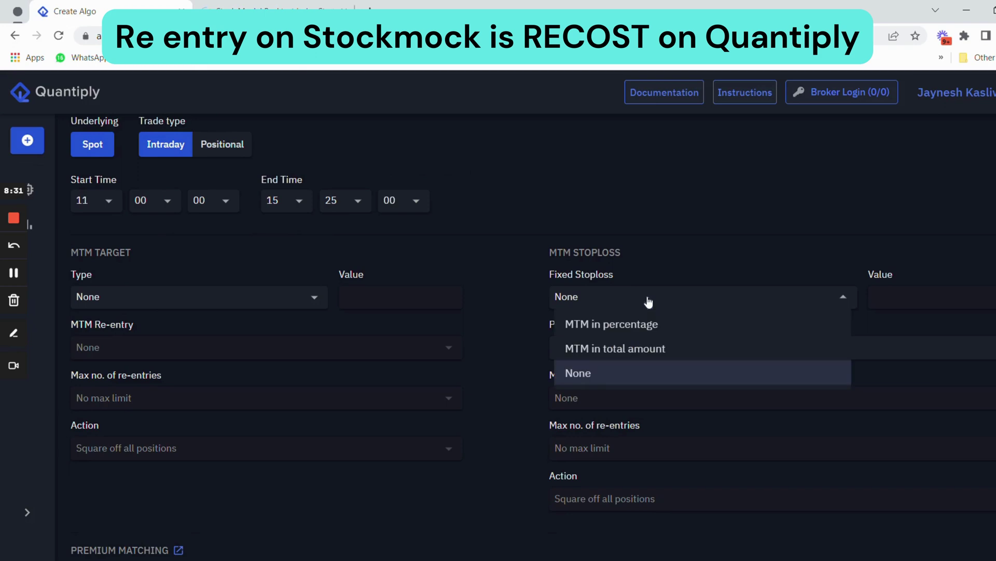
left_click(656, 349)
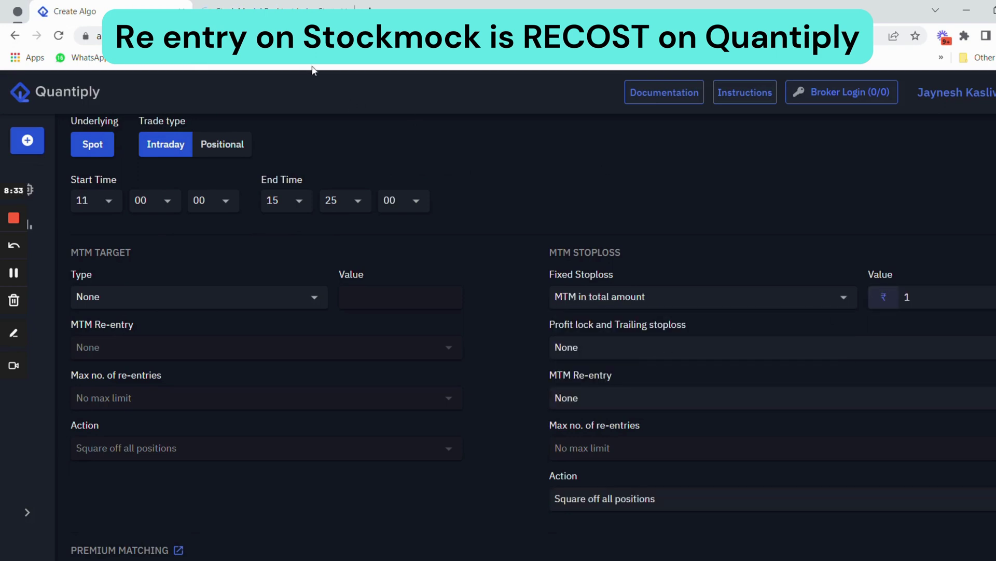
left_click(291, 9)
left_click(73, 11)
left_click(914, 297)
type("2000")
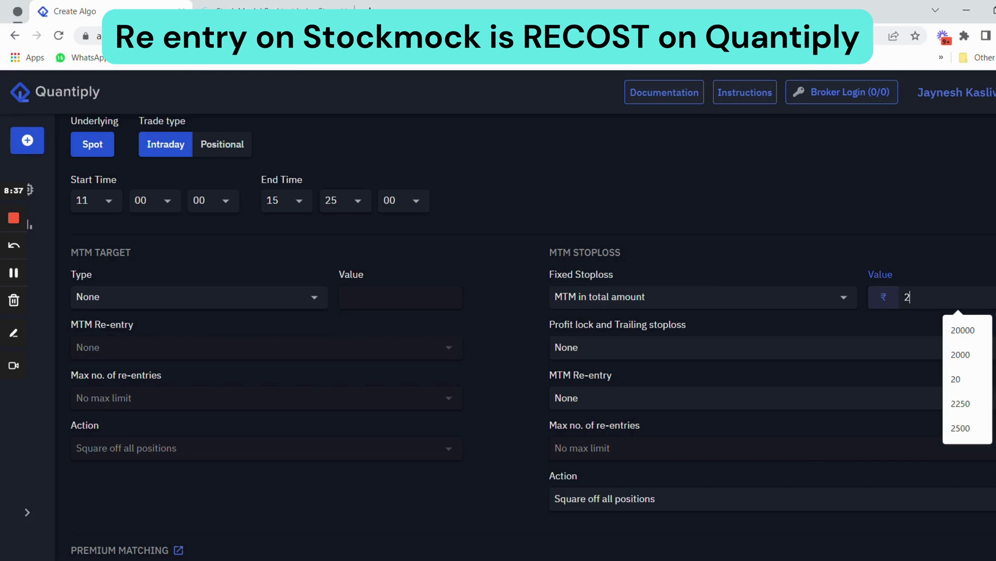
left_click(799, 332)
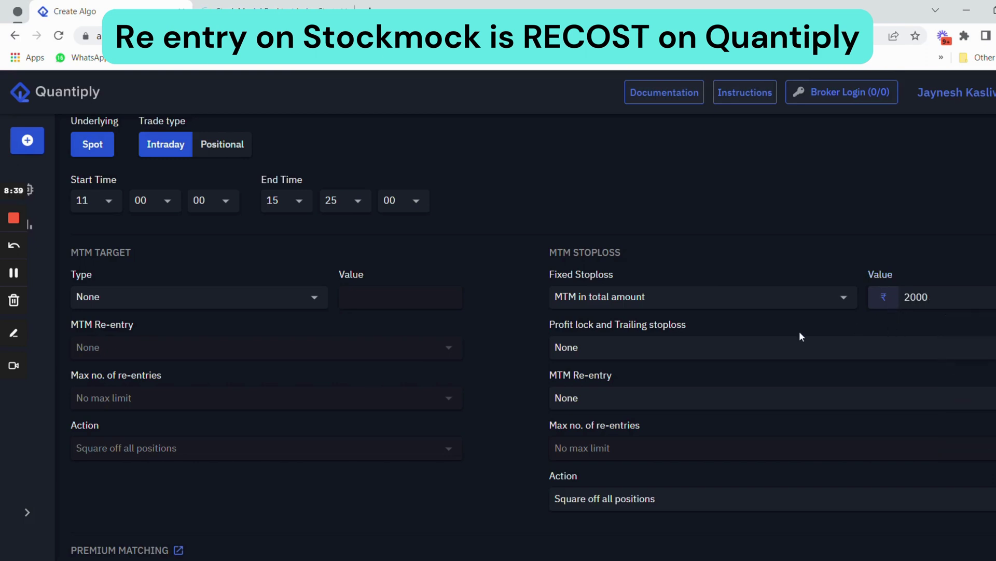
- Choose Lock & Trail profit as the profit lock and trailing stoploss
left_click(690, 347)
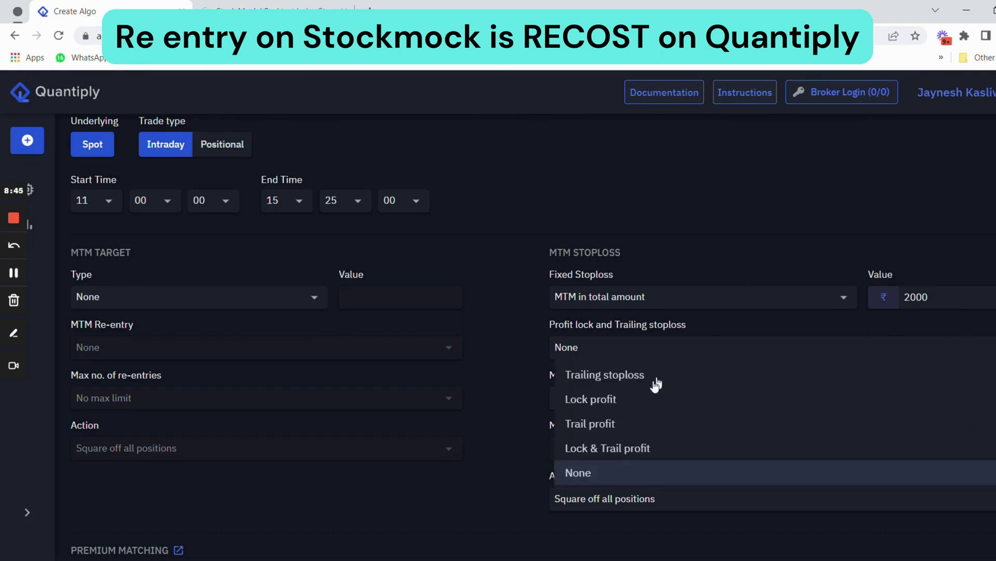
left_click(269, 5)
left_click(72, 11)
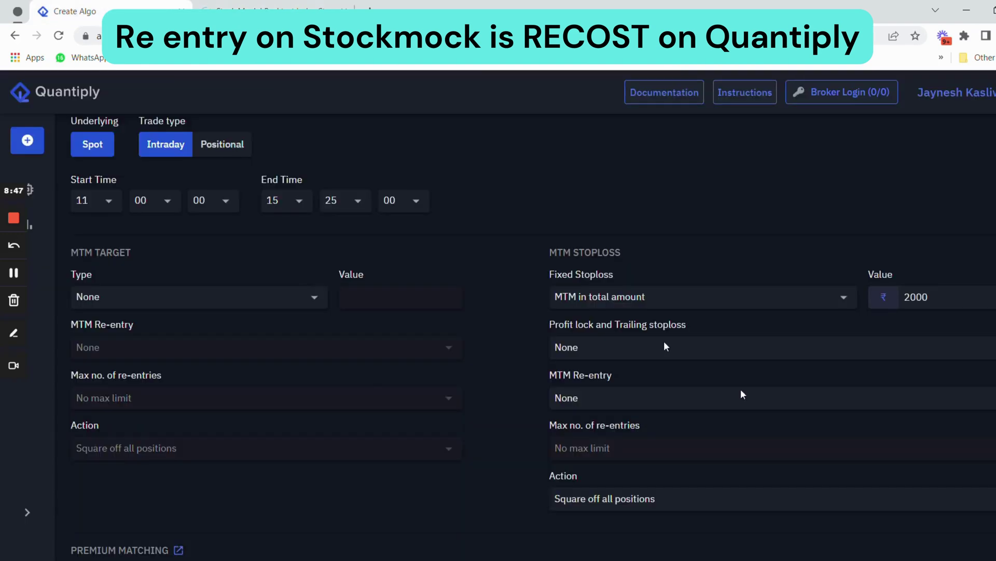
left_click(614, 344)
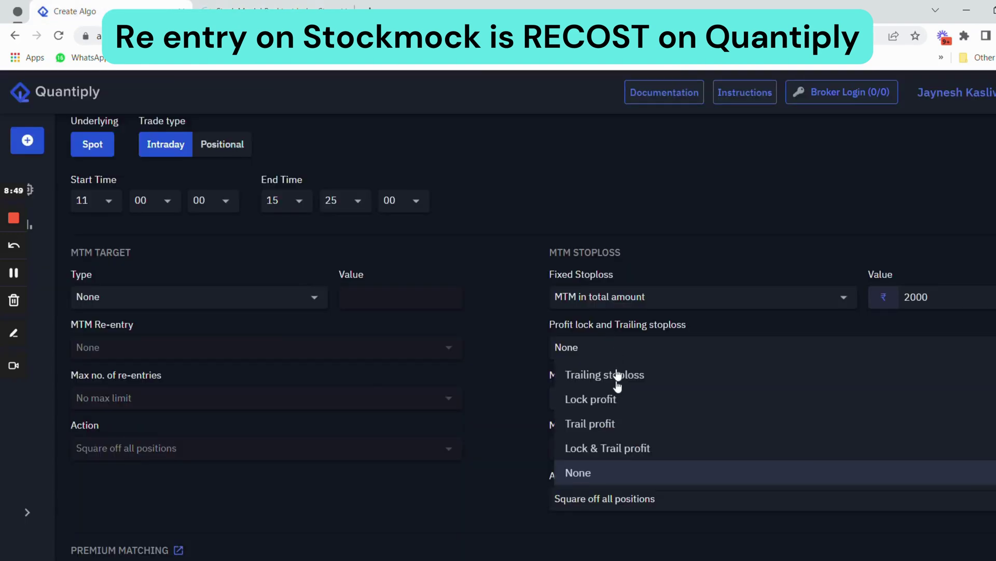
left_click(624, 448)
- Keep Percentage type, with profit reaching 1000 and profits locked at 500
left_click(625, 410)
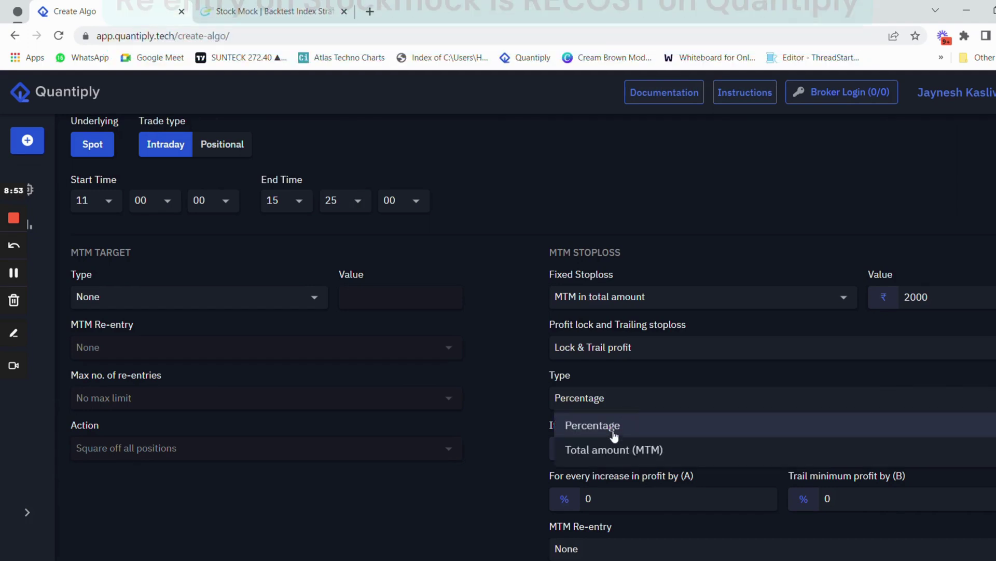
left_click(584, 424)
left_click(586, 447)
type("1000")
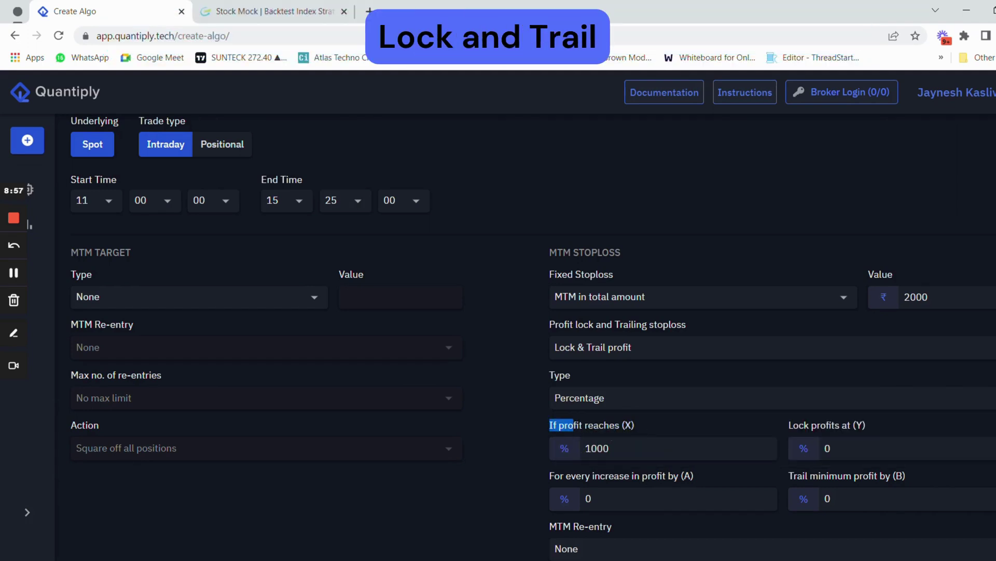
left_click(828, 448)
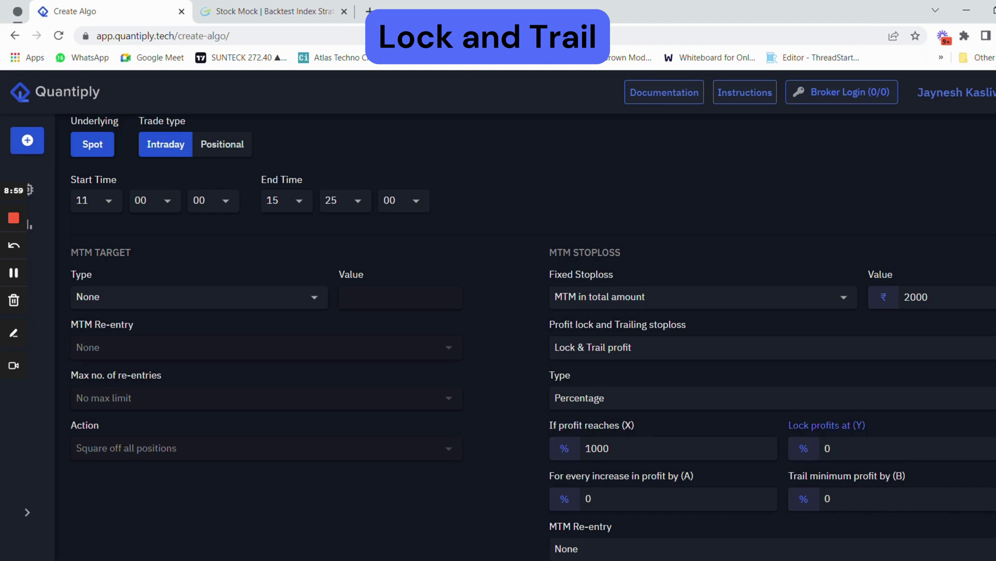
type("500")
left_click(827, 475)
left_click(843, 448)
left_click(872, 461)
left_click(857, 462)
- Trail the minimum profit by 500 for every 500 increase, then review the values
scroll(663, 477, "down", 1)
left_click(571, 437)
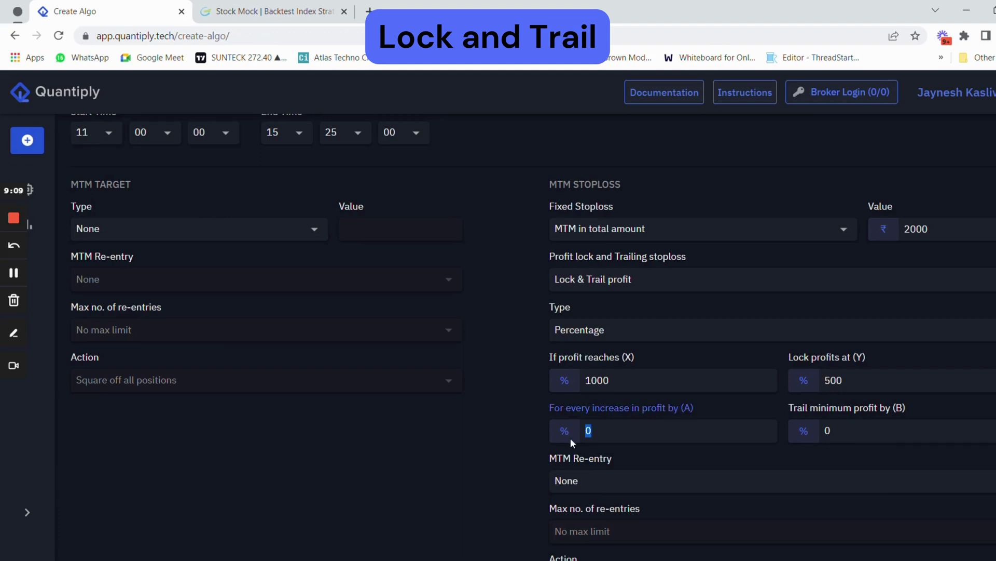
type("500")
key("Tab")
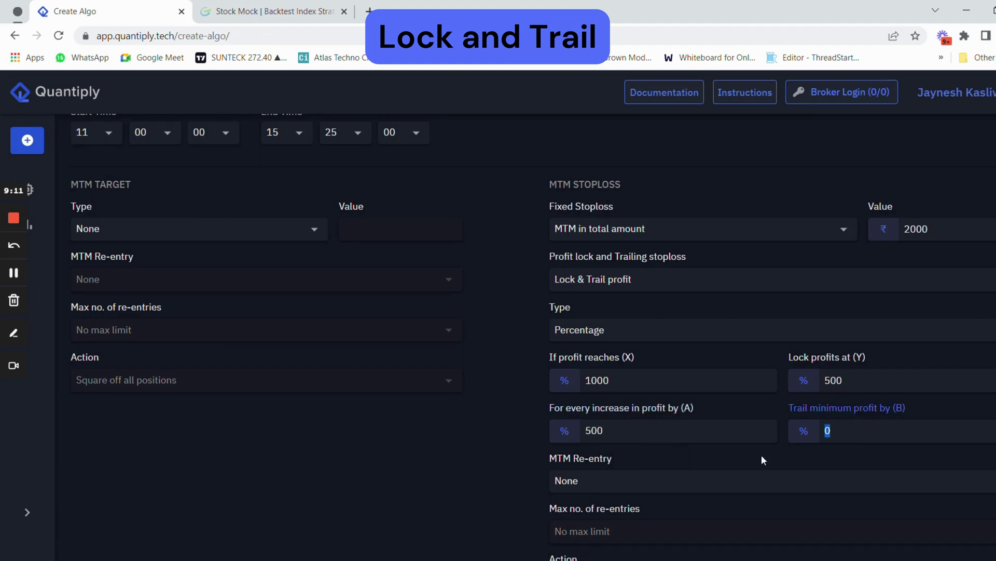
type("500")
left_click(761, 465)
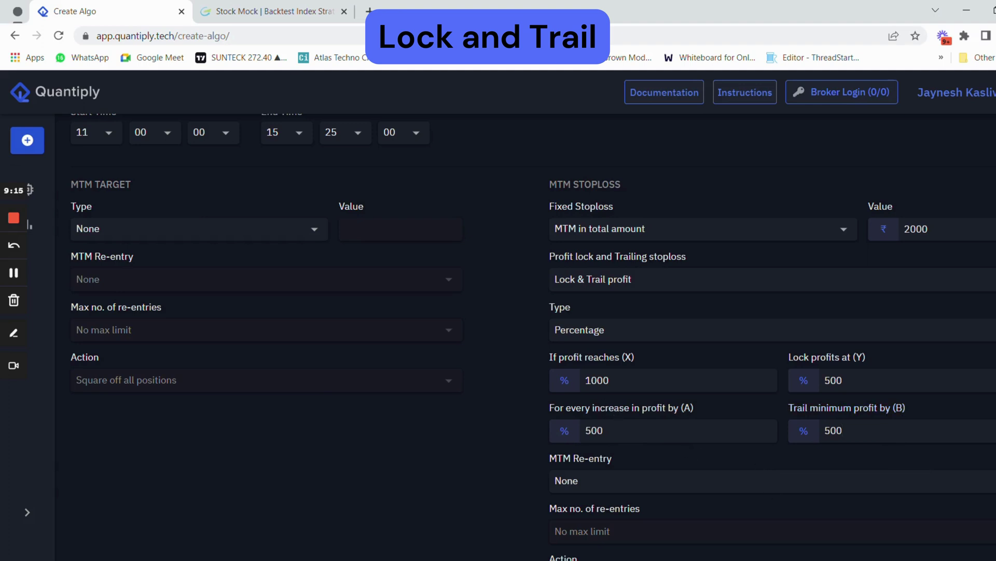
left_click(833, 380)
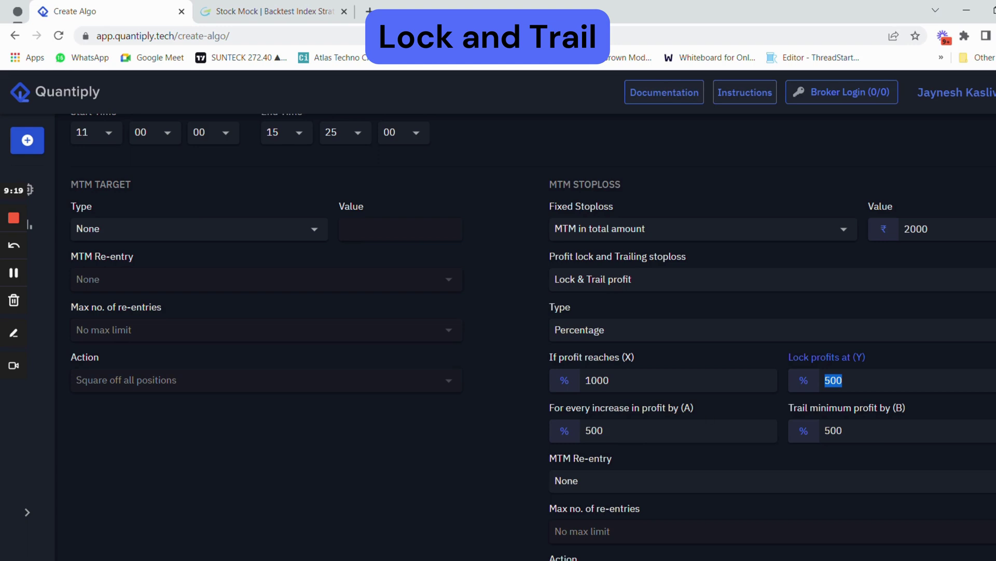
left_click(714, 430)
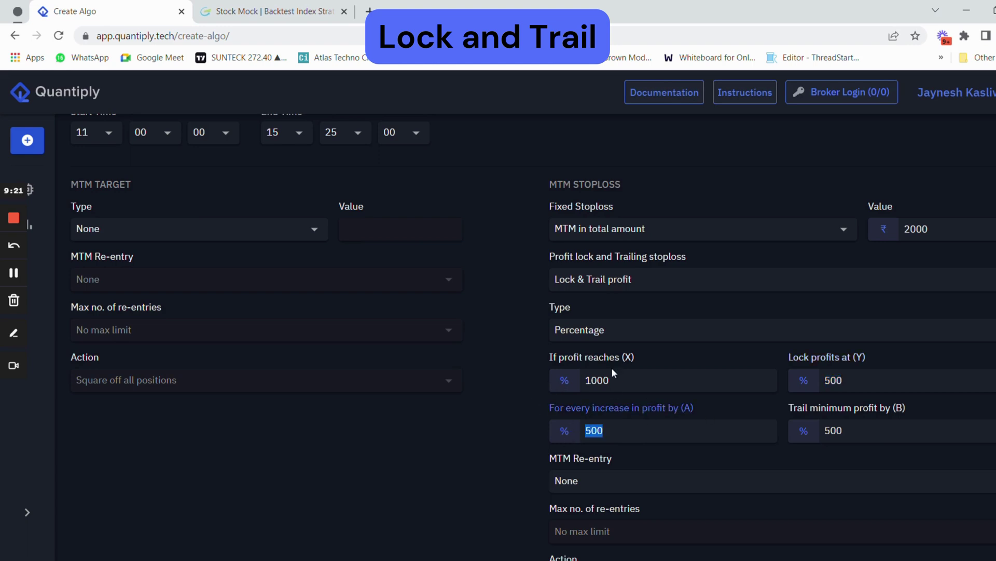
left_click(793, 433)
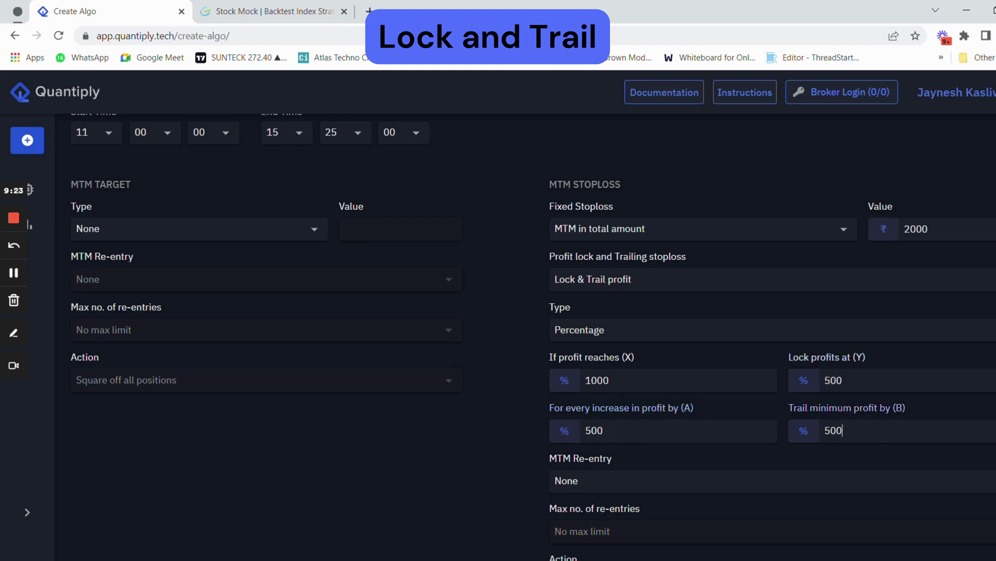
left_click(795, 454)
left_click(797, 432)
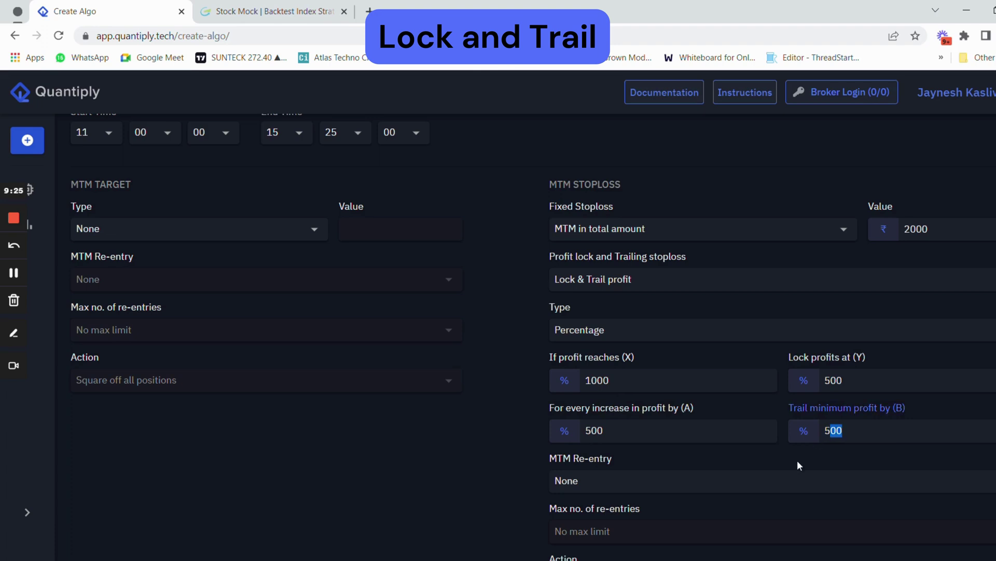
left_click(796, 461)
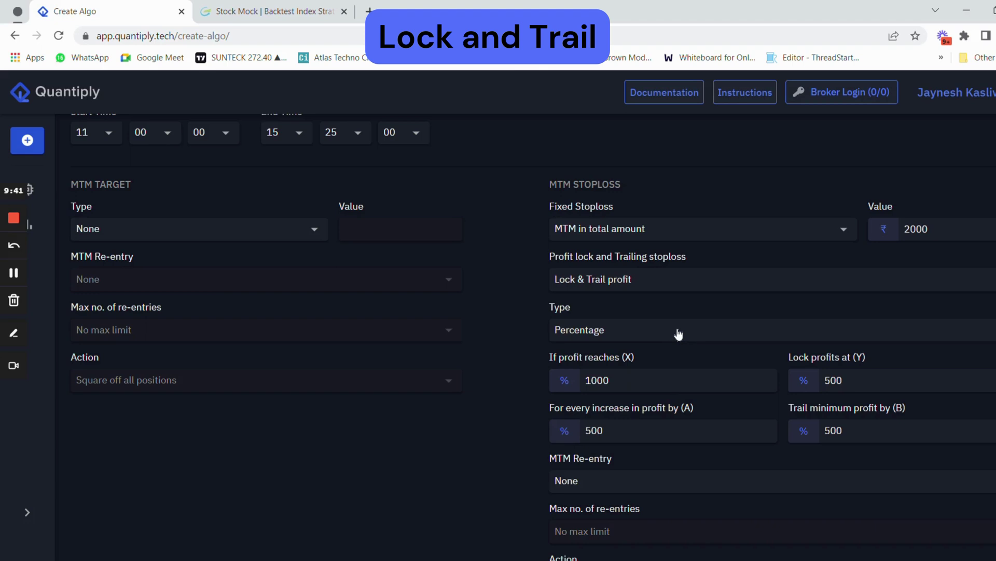
- Set profit lock and trailing stoploss back to None
left_click(663, 286)
left_click(625, 402)
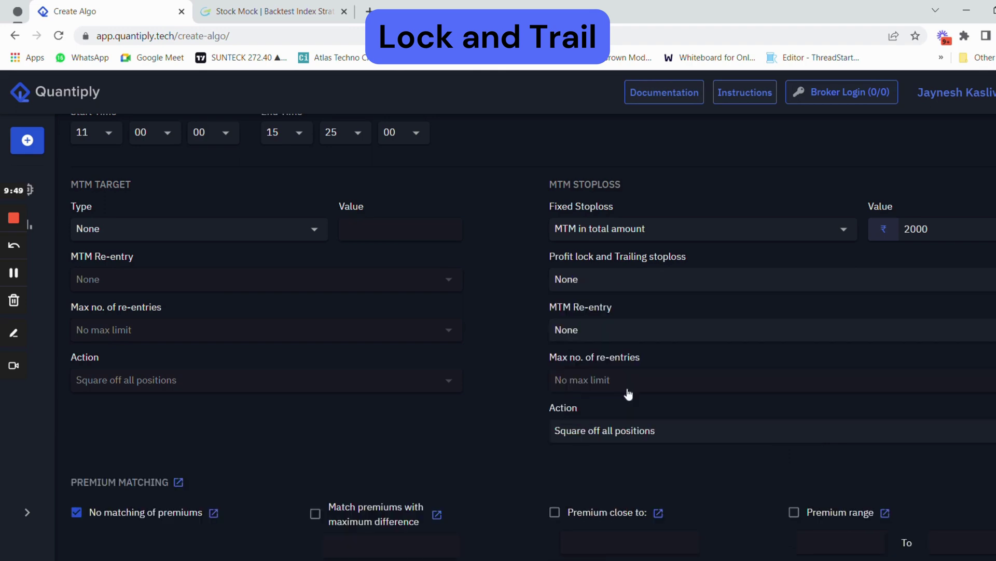
scroll(655, 402, "down", 10)
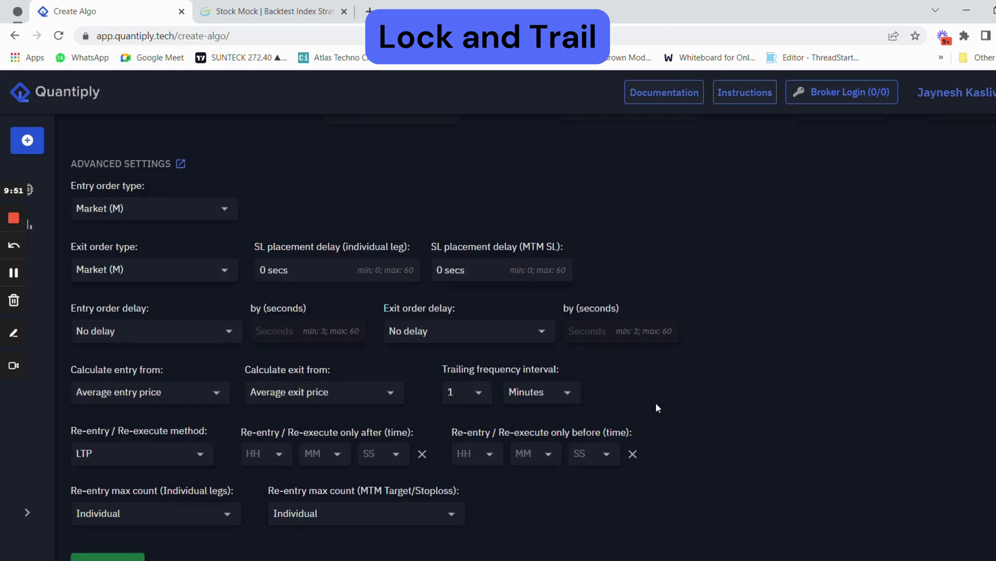
scroll(656, 403, "up", 2)
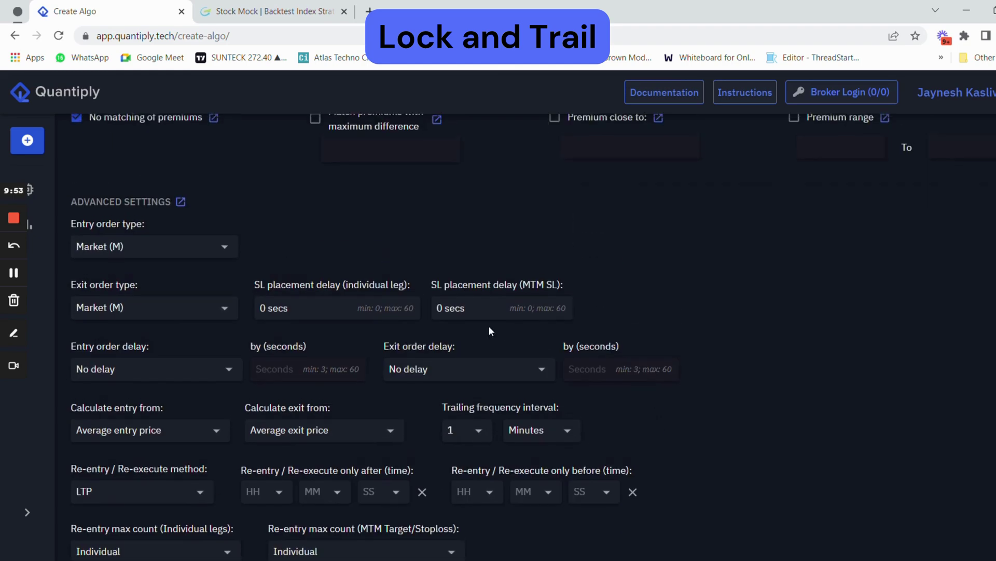
scroll(472, 327, "up", 12)
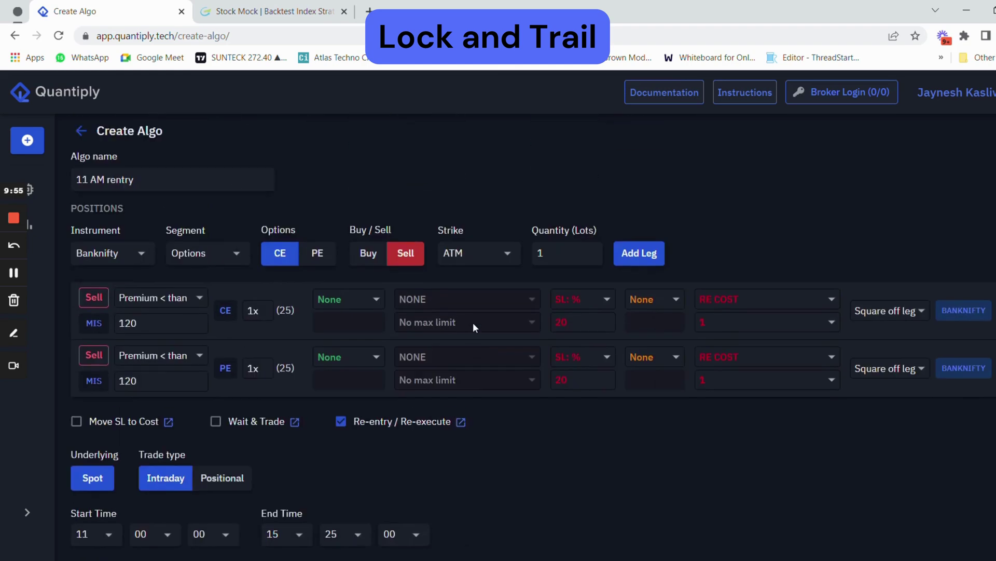
scroll(472, 327, "down", 7)
scroll(474, 328, "down", 4)
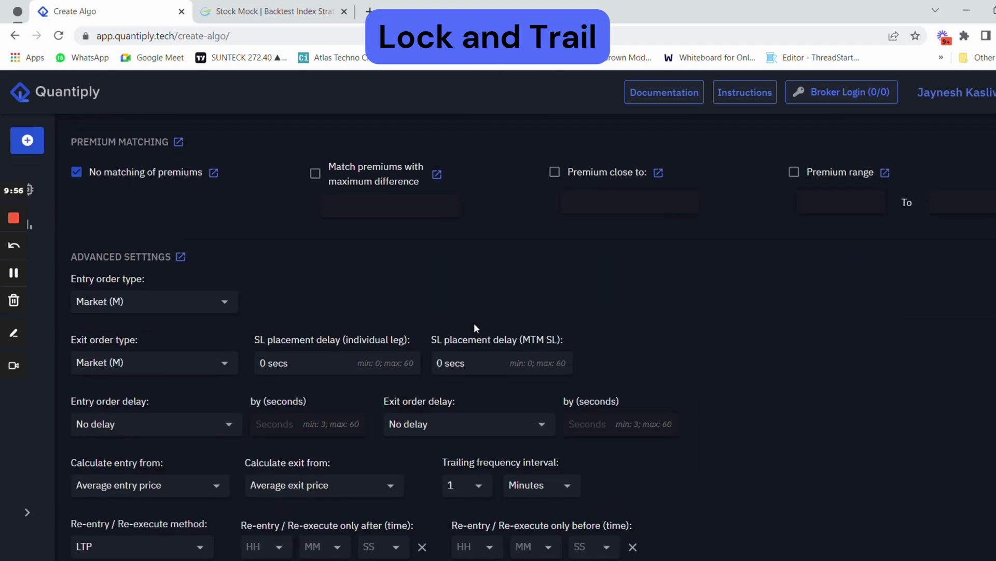
- Keep Market entries, make exits Limit (L) / Stoploss Limit (SL-L), with the buffer in Points
left_click(149, 305)
left_click(146, 327)
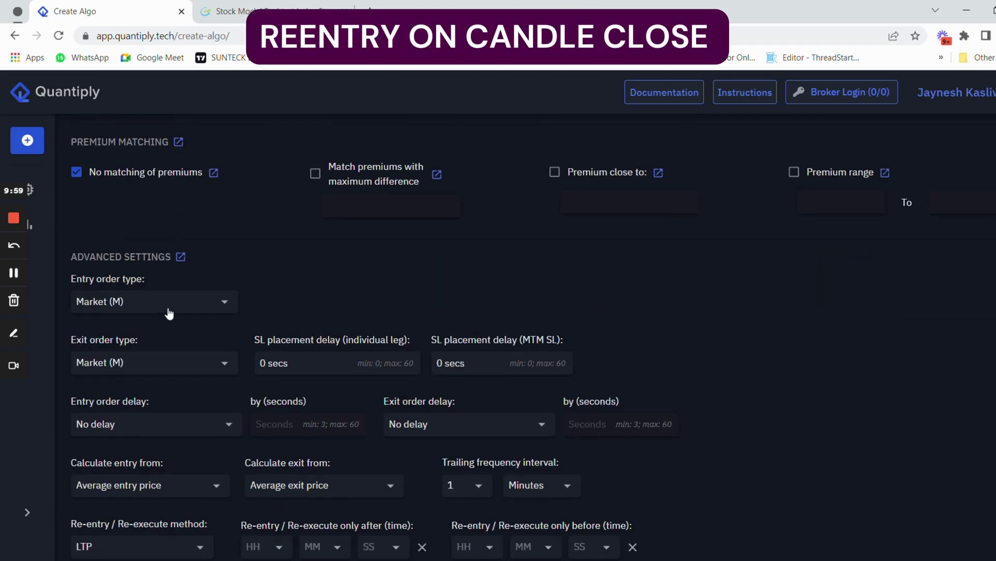
left_click(180, 366)
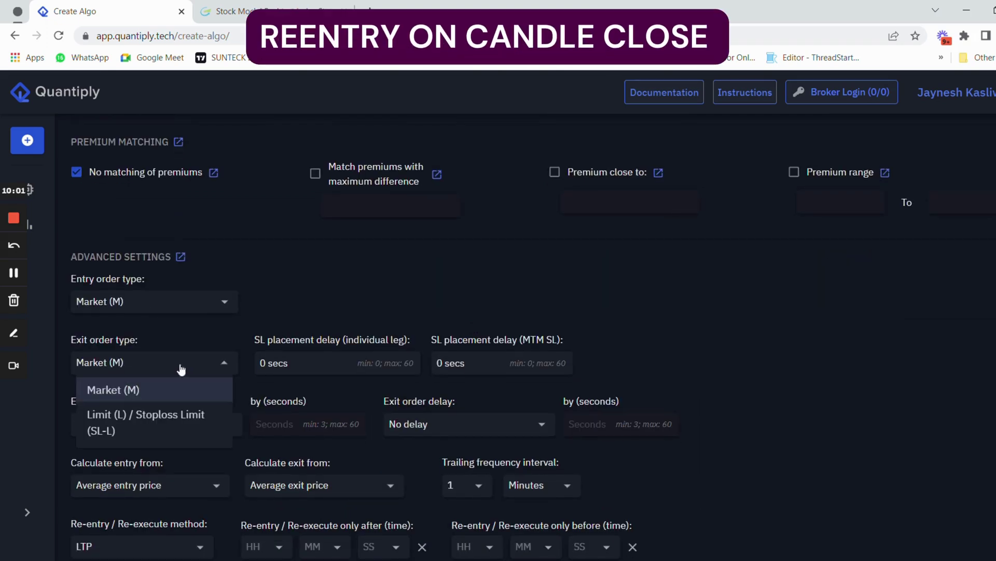
left_click(157, 412)
left_click(345, 363)
left_click(326, 395)
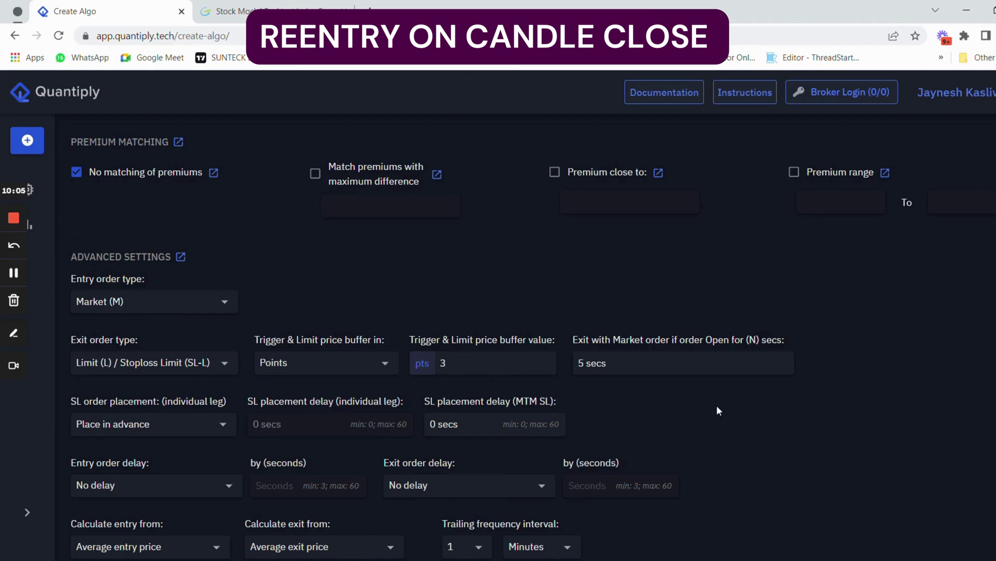
scroll(157, 430, "down", 3)
scroll(158, 430, "down", 1)
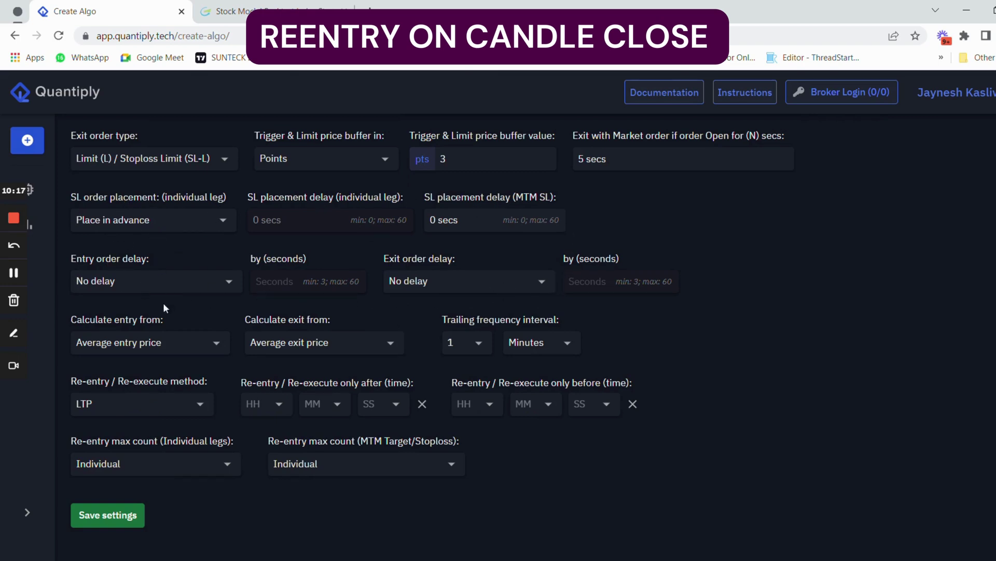
- Switch the 11 AM algo's re-entry / re-execute method from LTP to Candle close, comparing with StockMock
left_click(112, 410)
left_click(117, 453)
left_click(290, 8)
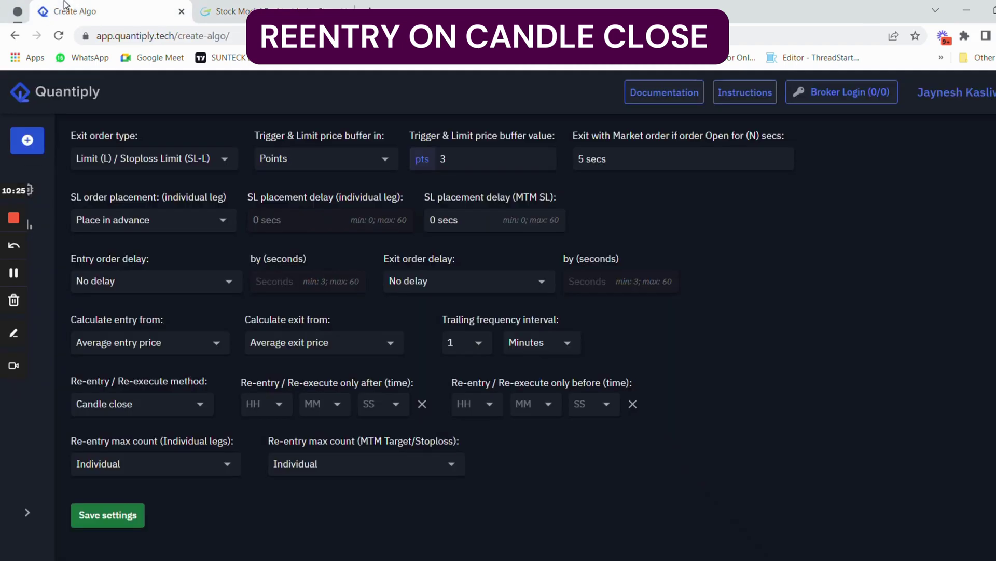
left_click(67, 11)
- Confirm Candle close as the 11 AM algo's re-entry method and review advanced settings against StockMock
left_click(138, 410)
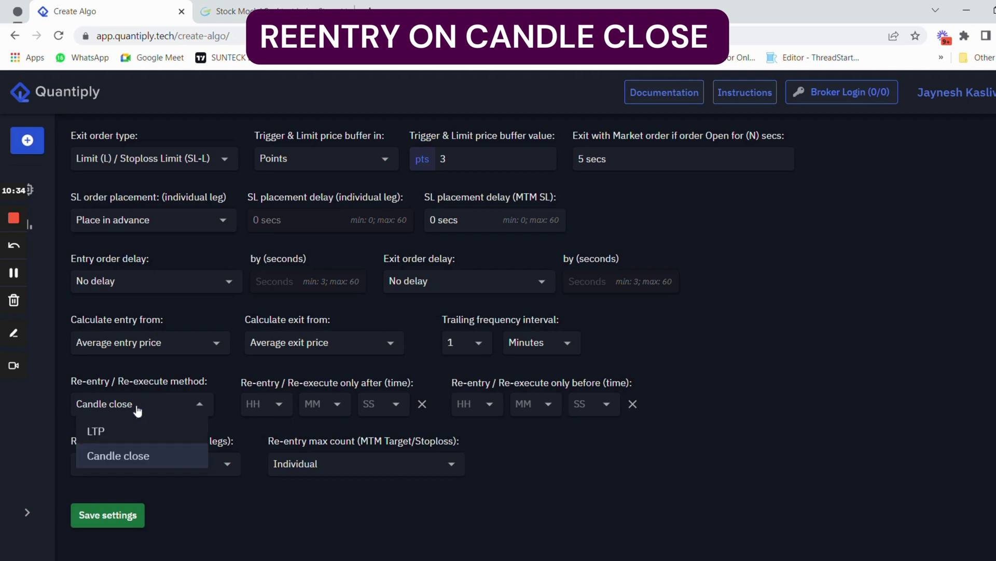
left_click(140, 454)
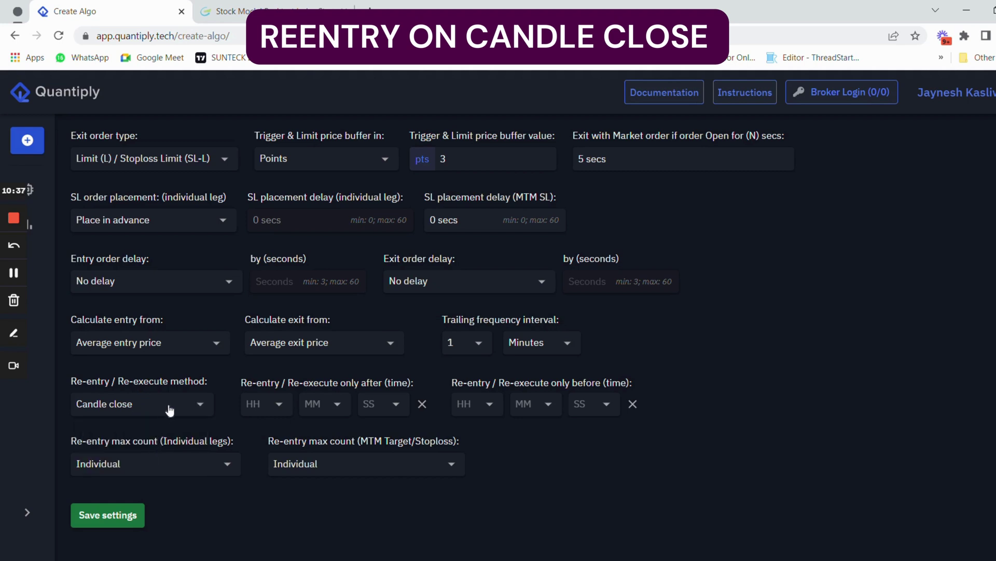
left_click(146, 414)
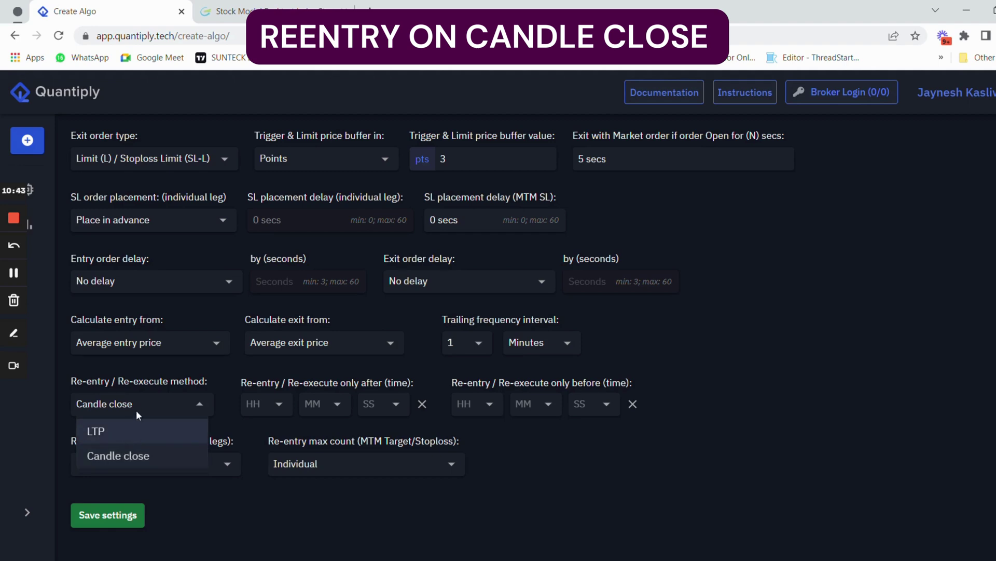
left_click(104, 455)
scroll(430, 389, "up", 15)
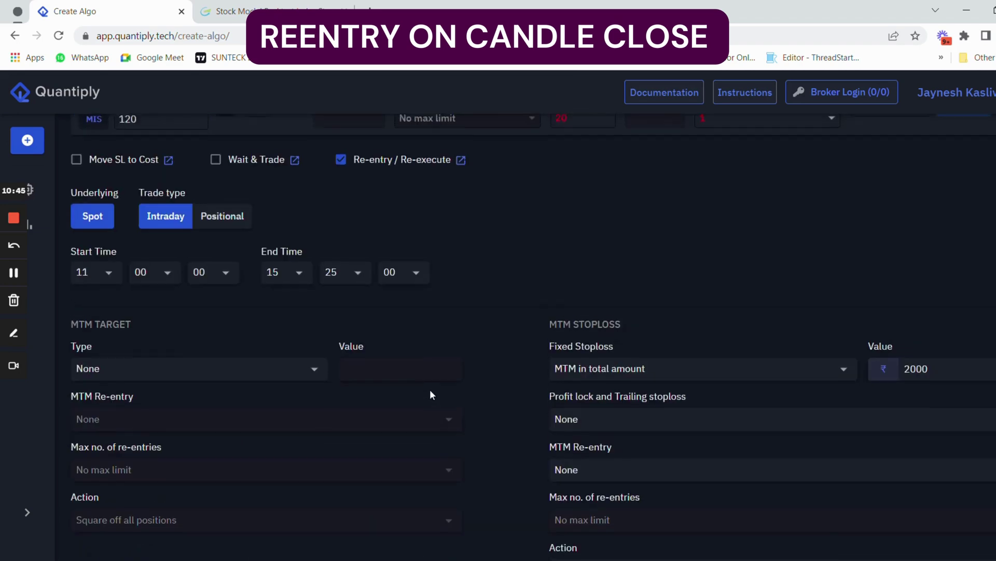
scroll(430, 394, "up", 5)
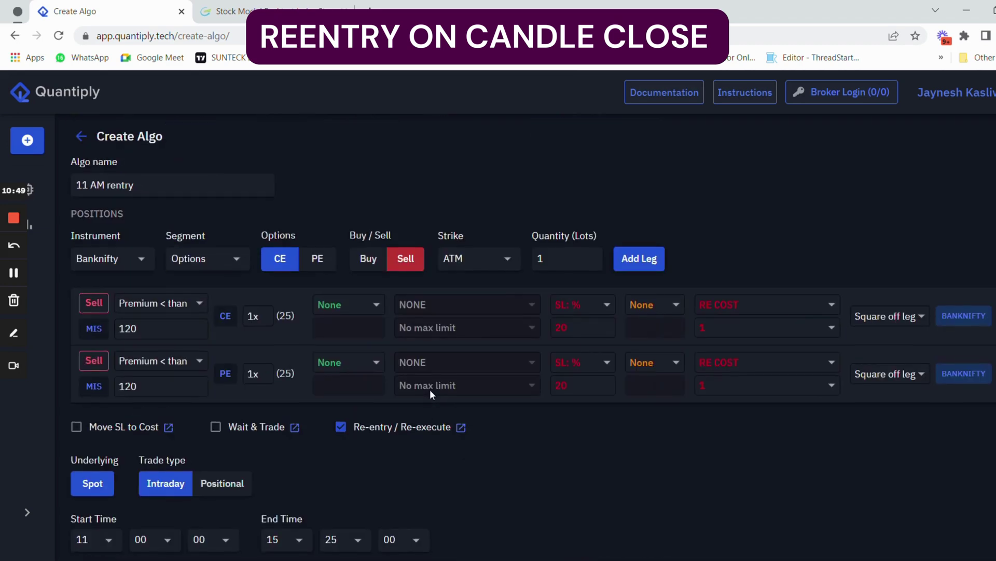
scroll(429, 389, "down", 15)
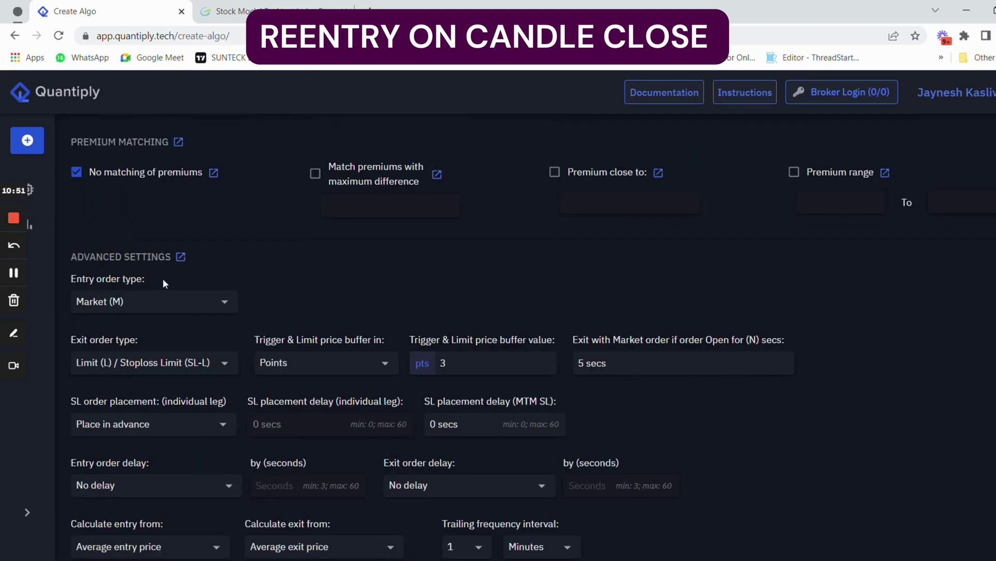
scroll(210, 431, "down", 5)
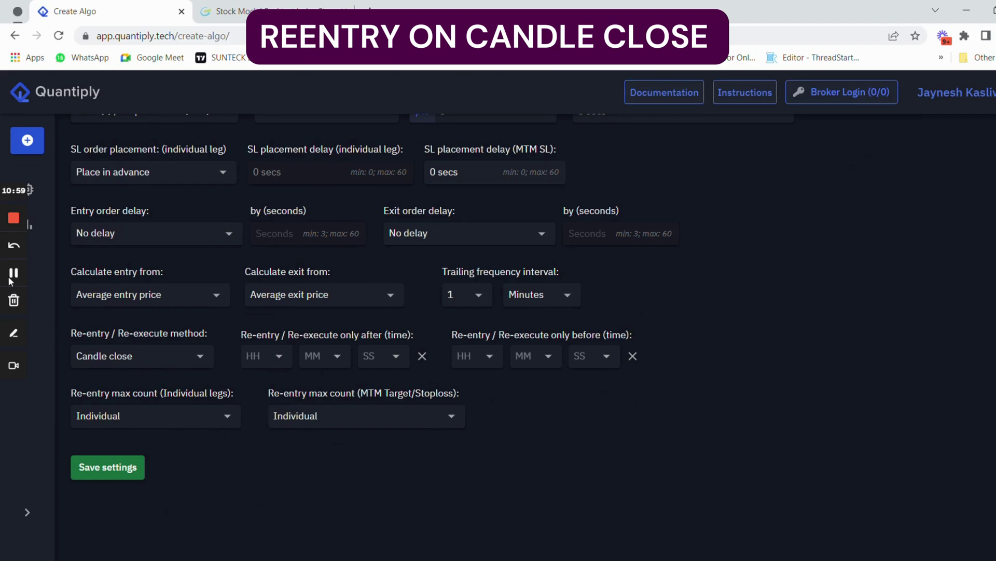
key("ctrl+Tab")
key("ctrl+shift+Tab")
scroll(342, 372, "up", 10)
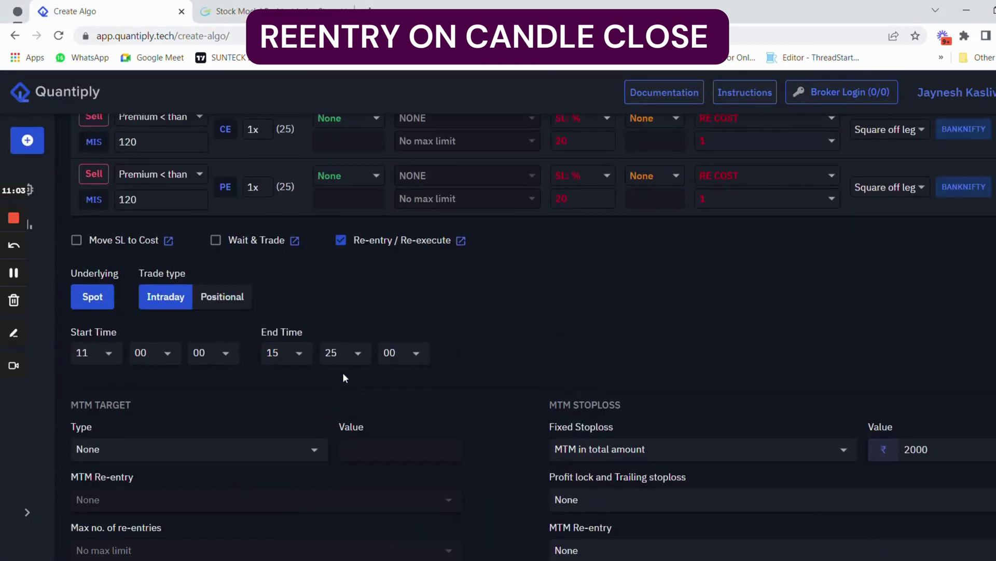
scroll(295, 391, "down", 10)
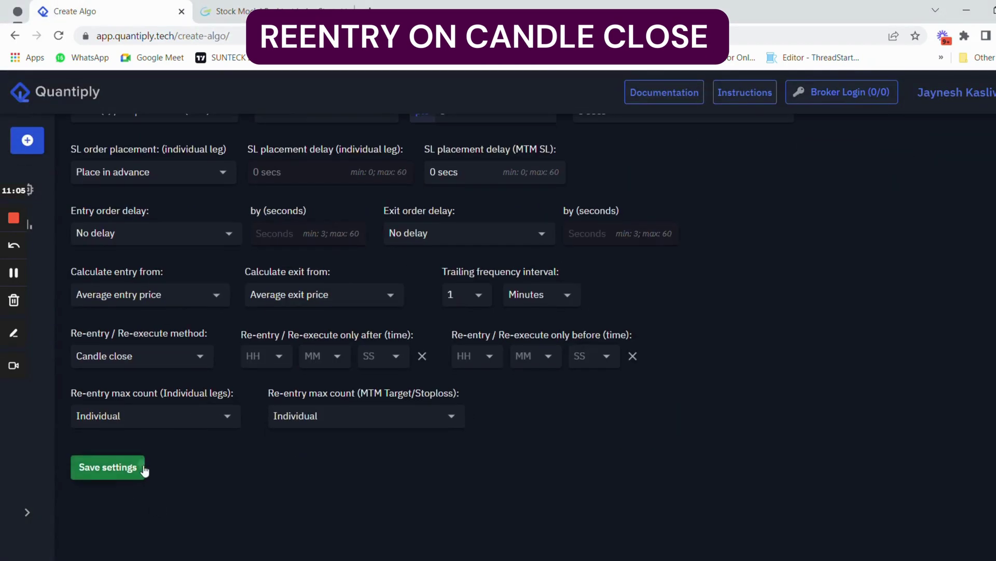
- Save the algo as '11 AM rentry' scheduled to run on Friday
left_click(140, 467)
left_click(458, 298)
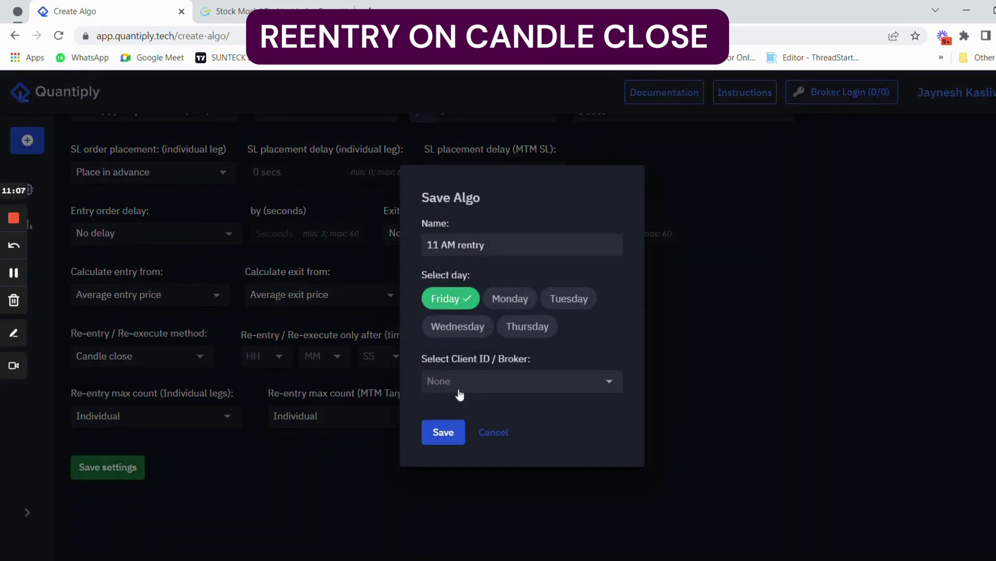
left_click(460, 391)
left_click(450, 435)
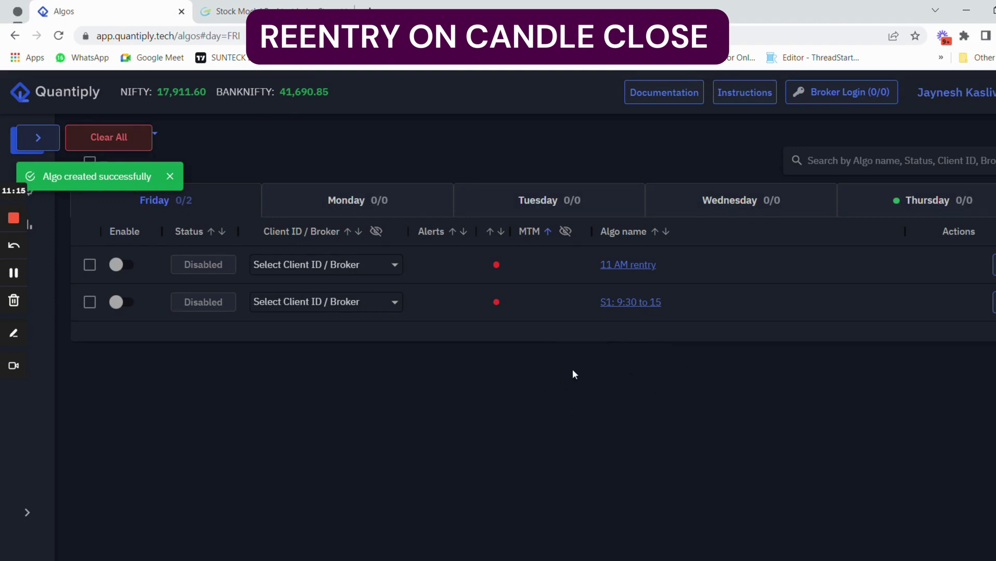
- Duplicate the S1: 9:30 to 15 algo for Friday under the name 'S3 REEX Stratgey'
left_click(994, 302)
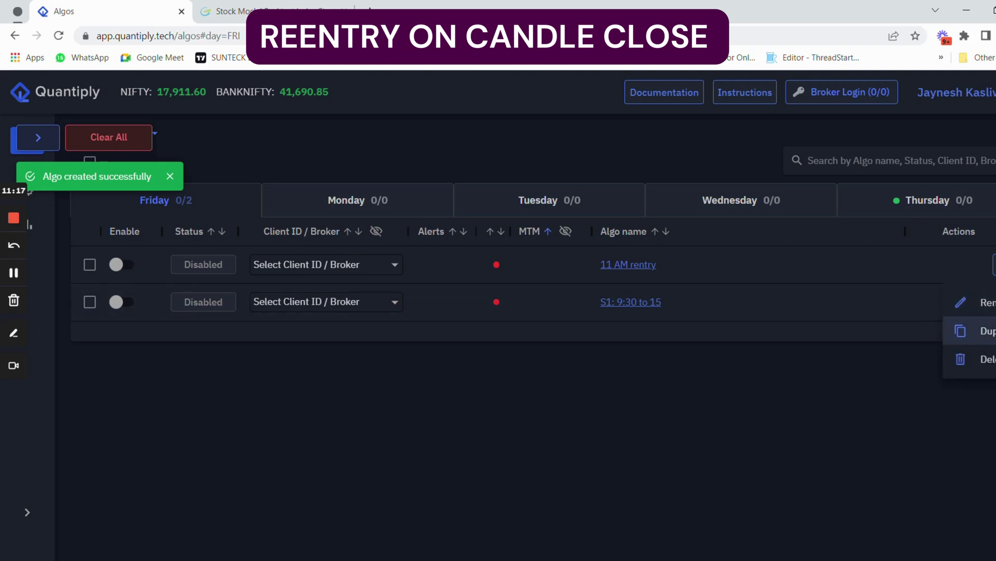
left_click(975, 331)
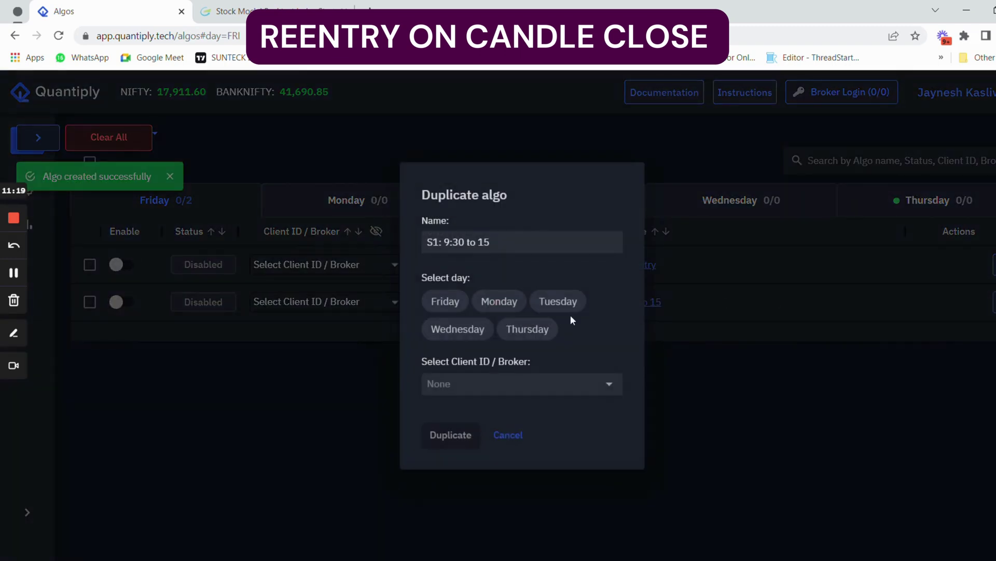
left_click(456, 307)
left_click_drag(490, 242, 400, 249)
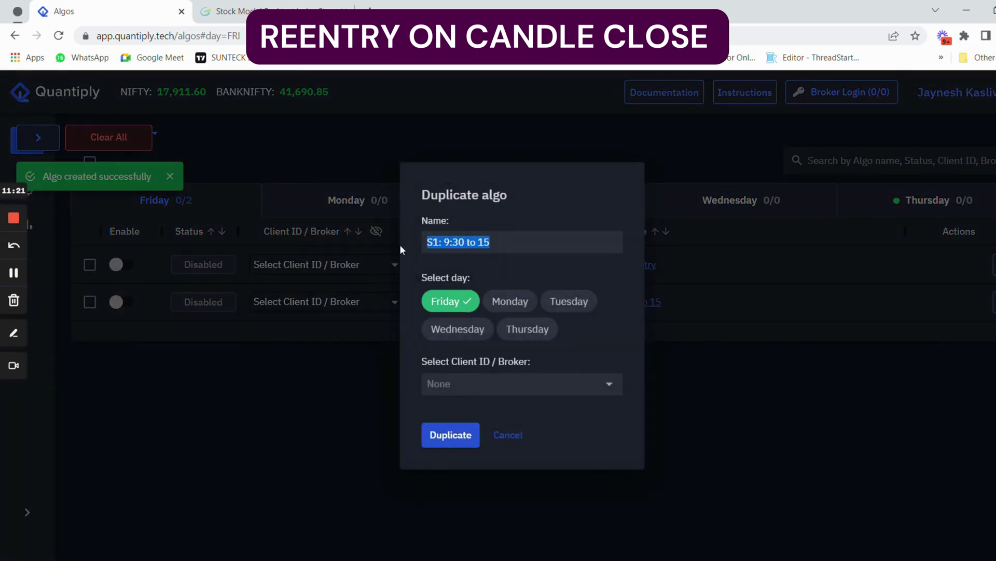
type("S3")
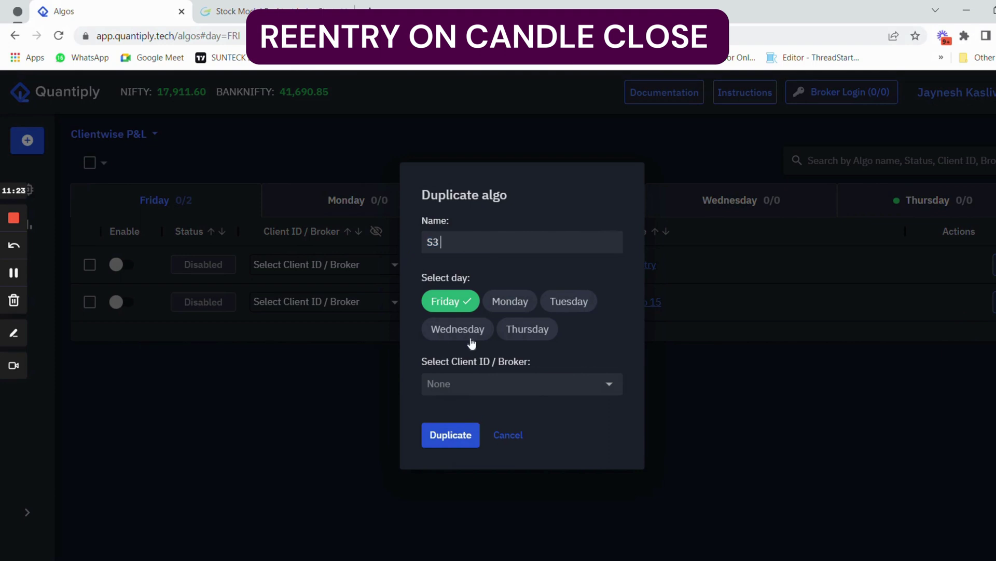
type(" REEX STratge")
key("BackSpace")
key("BackSpace")
key("BackSpace")
key("BackSpace")
type("tratgey")
left_click(443, 436)
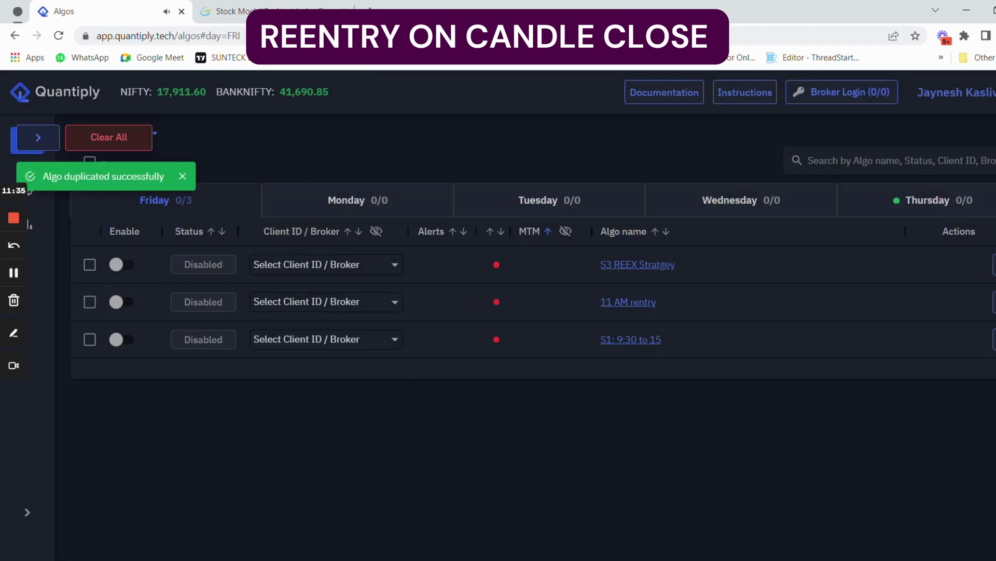
- Open S3 REEX Stratgey and check StockMock's 930 To 1500 stop-loss value of 45
left_click(631, 271)
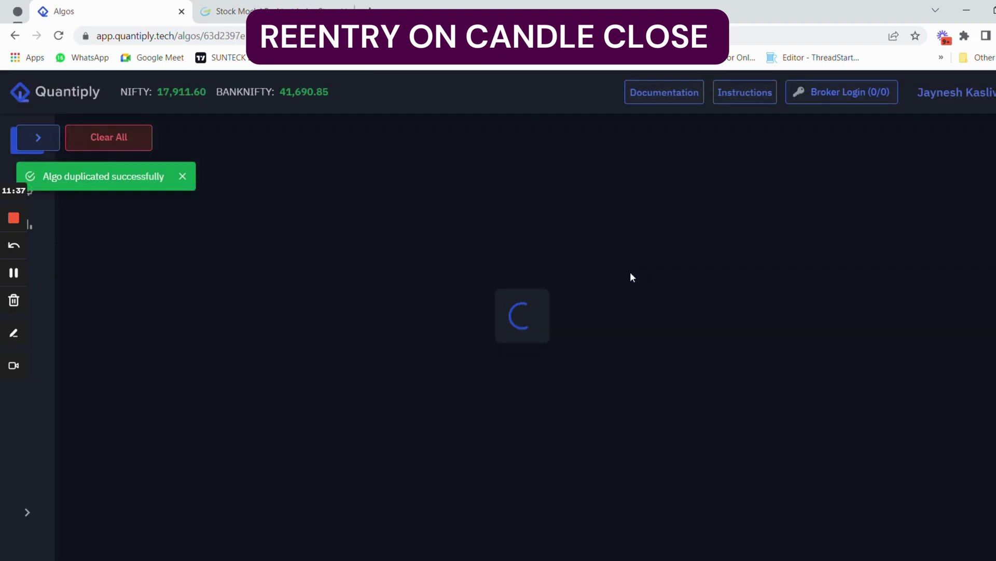
key("ctrl+Tab")
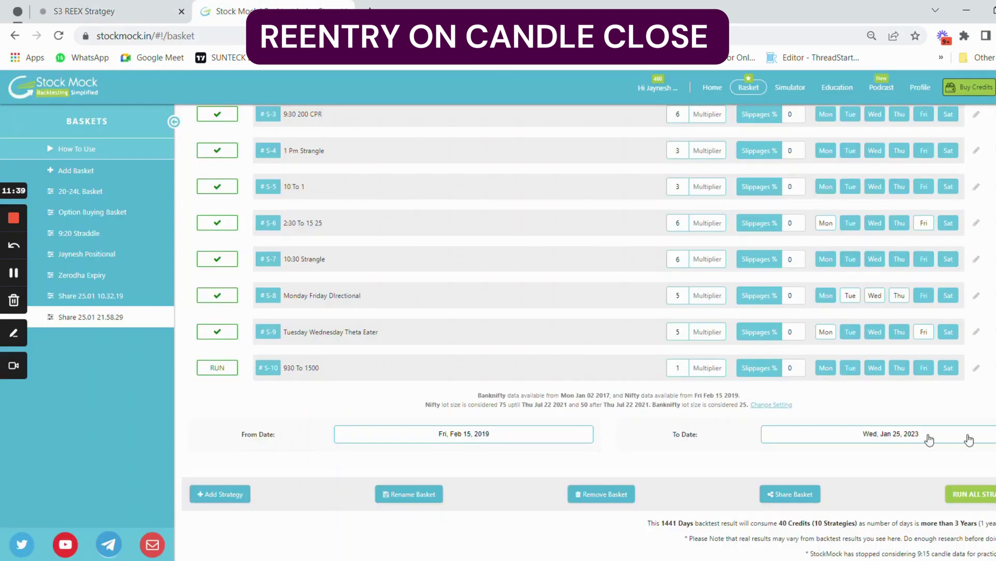
left_click(977, 368)
scroll(501, 325, "down", 3)
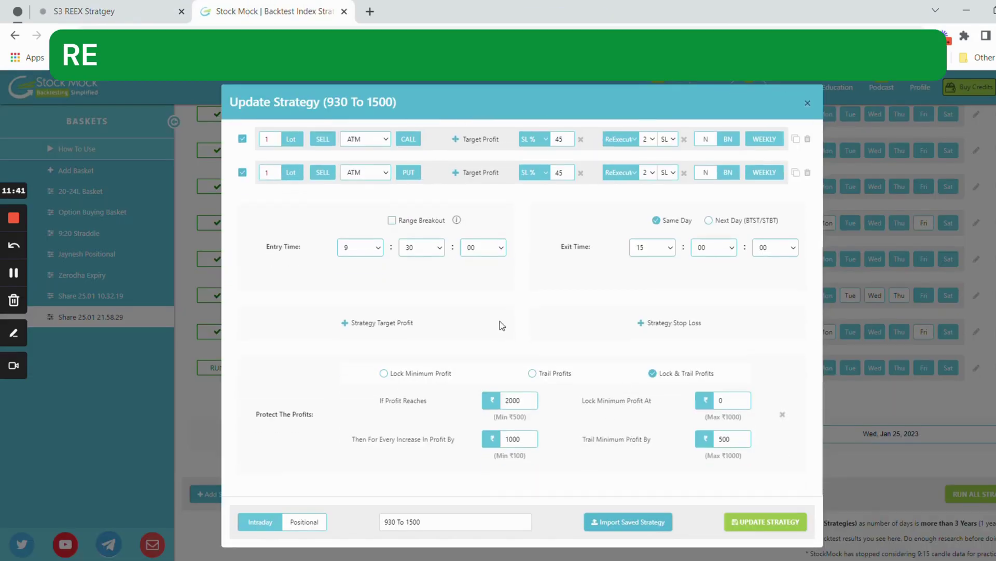
scroll(502, 325, "up", 2)
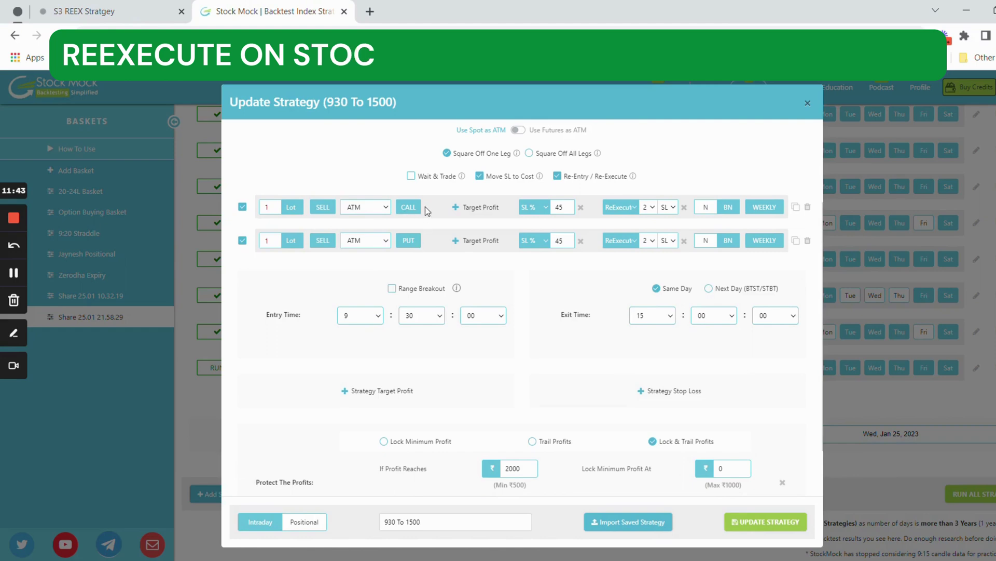
double_click(559, 240)
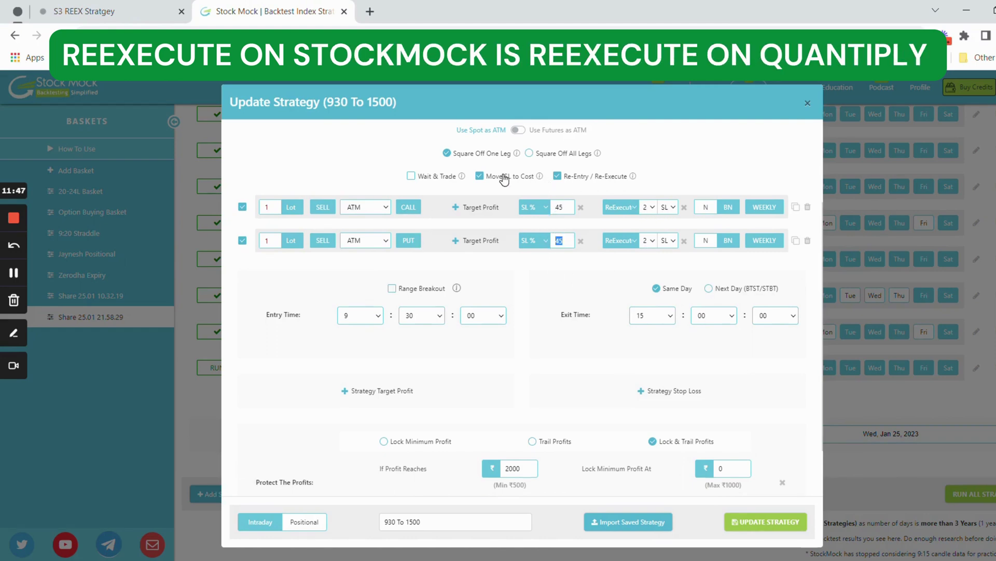
left_click(68, 5)
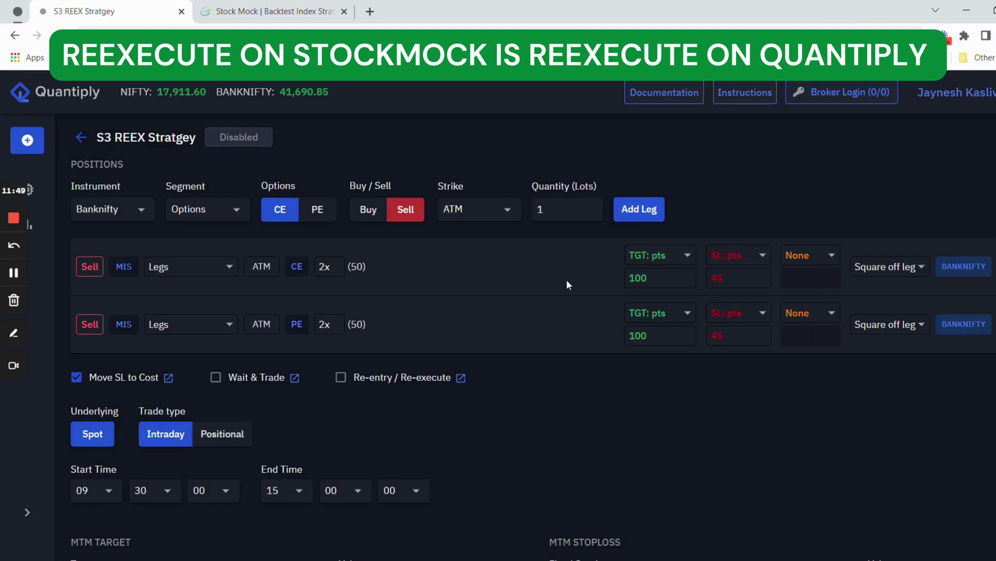
key("ctrl+Tab")
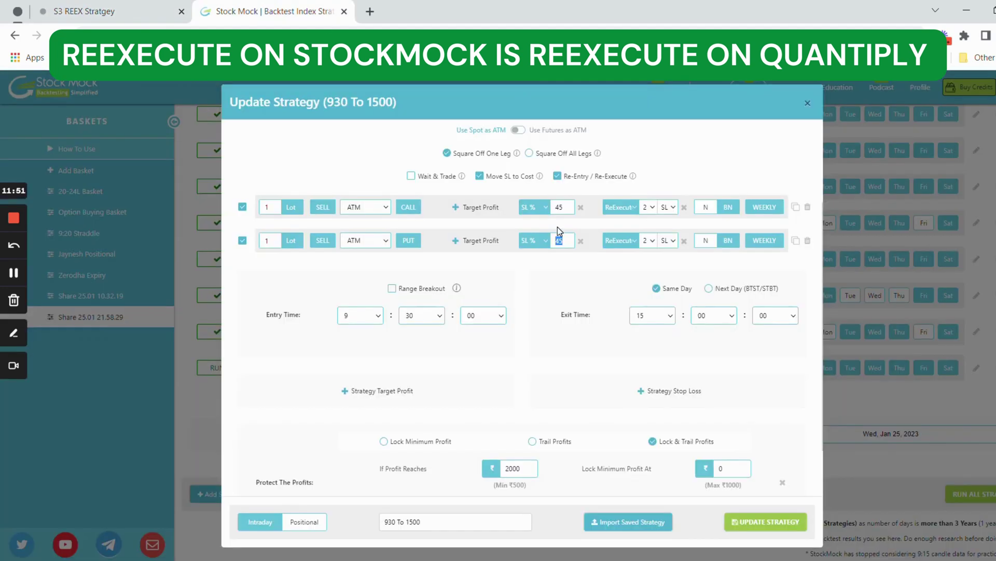
key("ctrl+shift+Tab")
- Change both legs' stop-loss type from points to percent
left_click(729, 261)
left_click(740, 285)
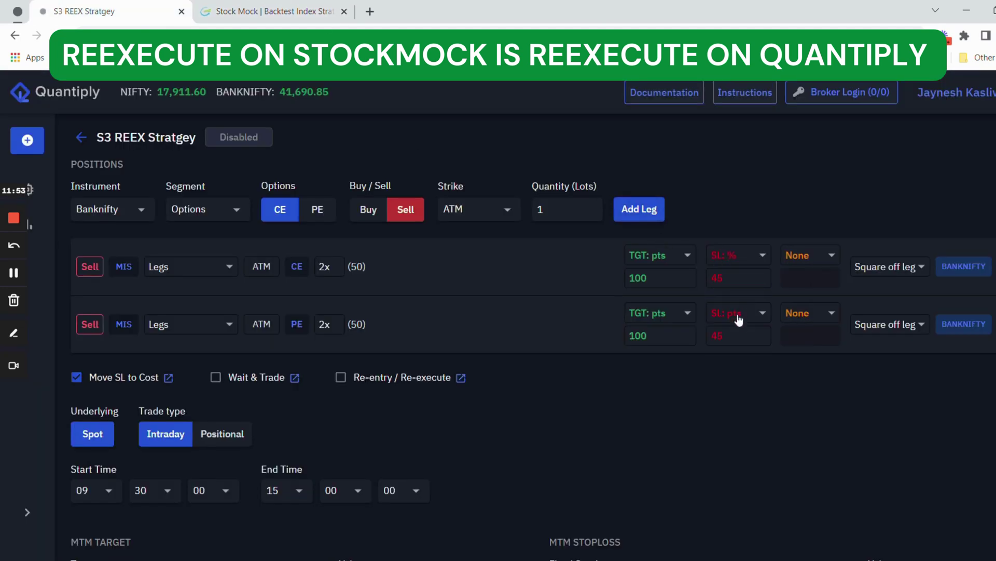
left_click(739, 316)
left_click(736, 342)
left_click(656, 264)
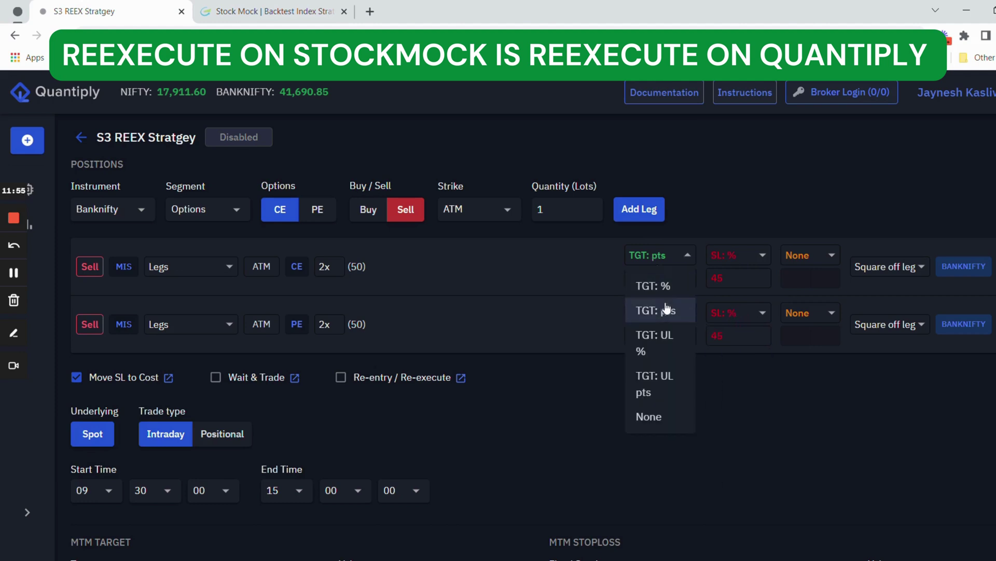
- Set both legs' profit target to None, checking StockMock's settings afterwards
left_click(648, 414)
left_click(658, 313)
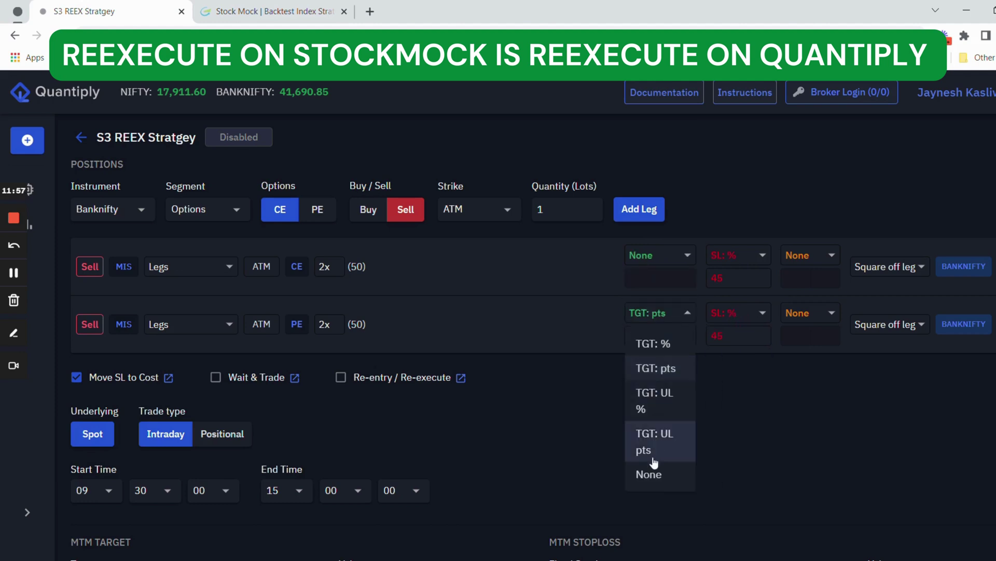
left_click(650, 474)
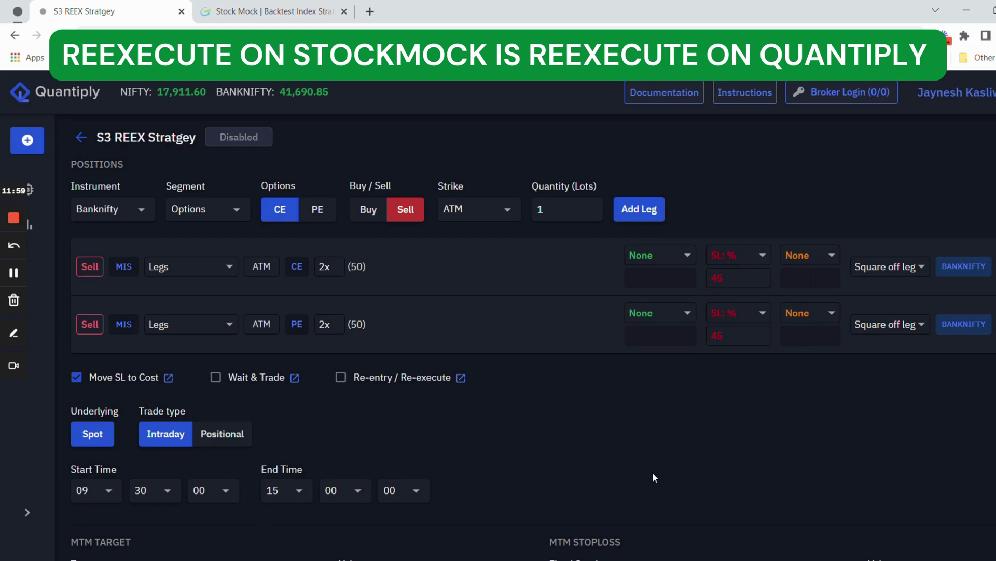
left_click(270, 12)
left_click(120, 5)
- Enable re-entry / re-execute and set the CE leg to RE EXECUTE with a maximum of 2
left_click(340, 378)
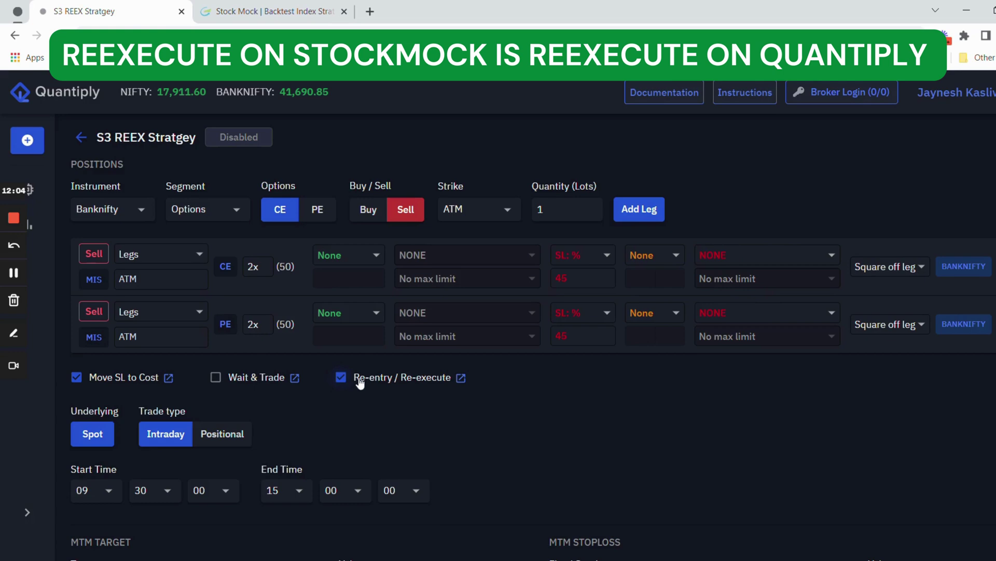
left_click(744, 257)
key("ctrl+Tab")
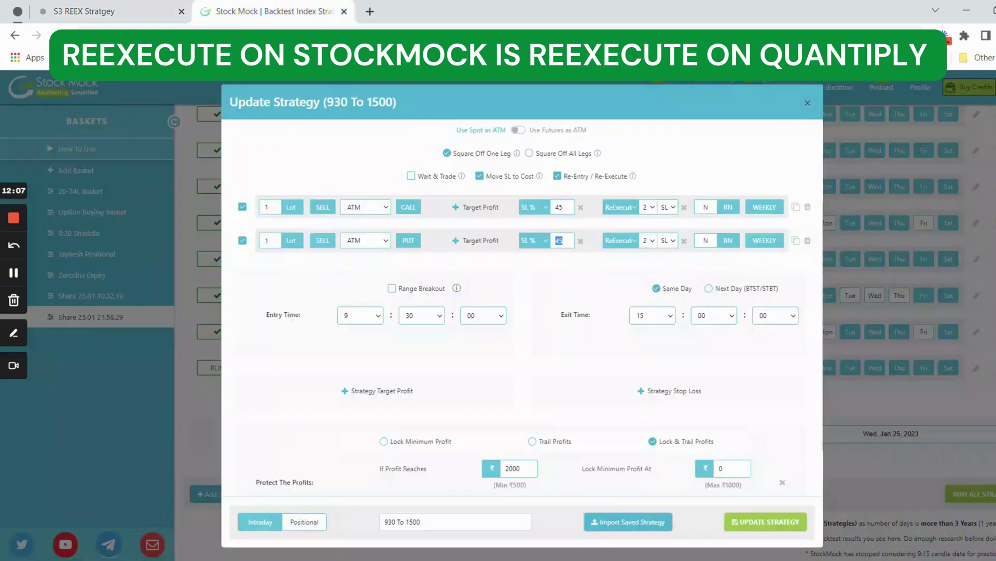
left_click(625, 208)
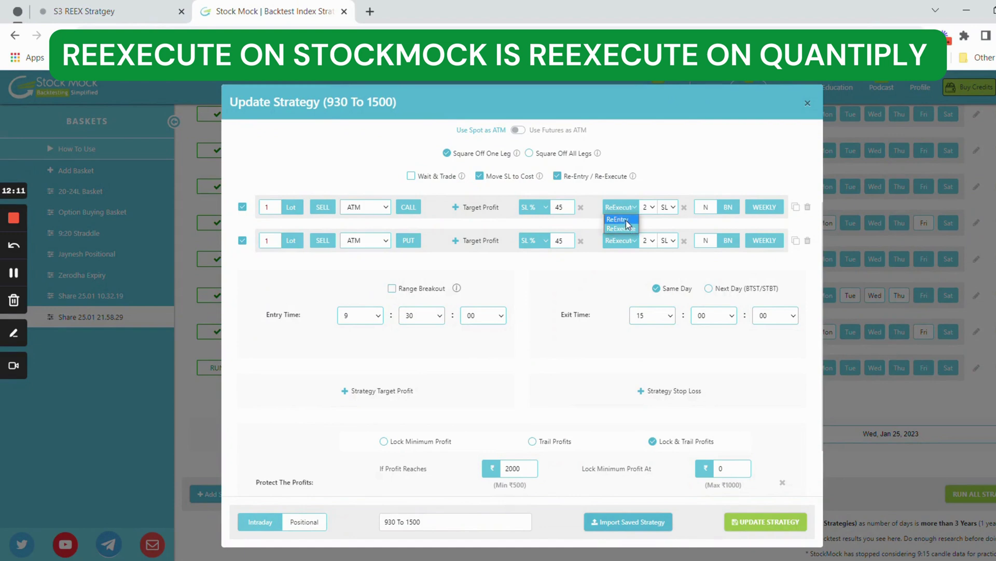
left_click(104, 11)
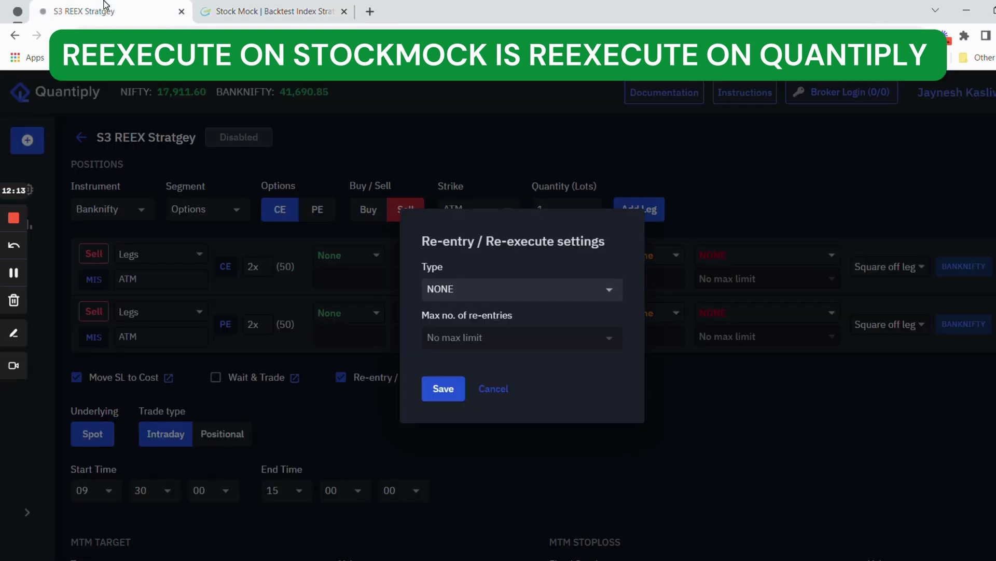
left_click(496, 294)
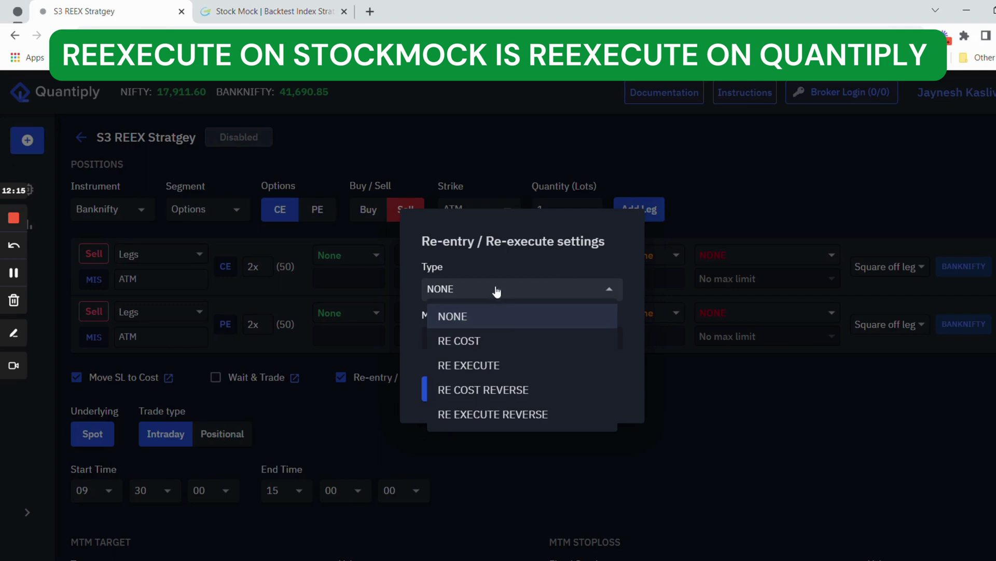
left_click(506, 365)
left_click(503, 338)
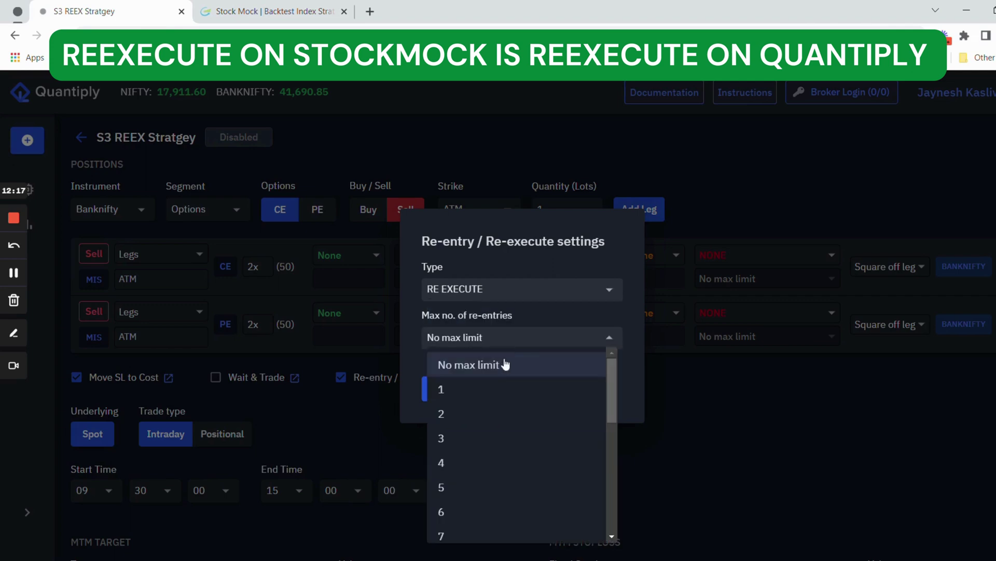
left_click(507, 411)
left_click(262, 11)
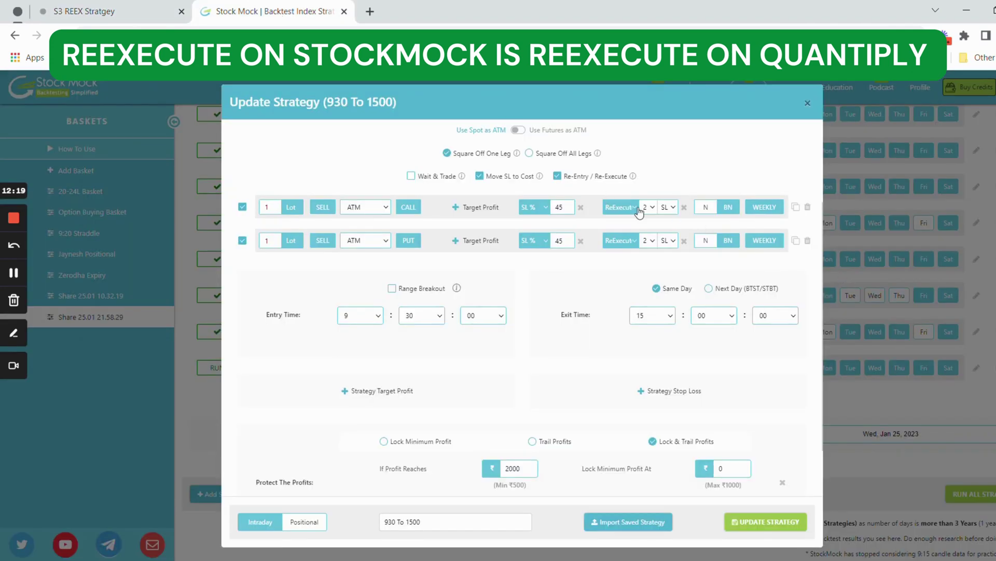
left_click(120, 11)
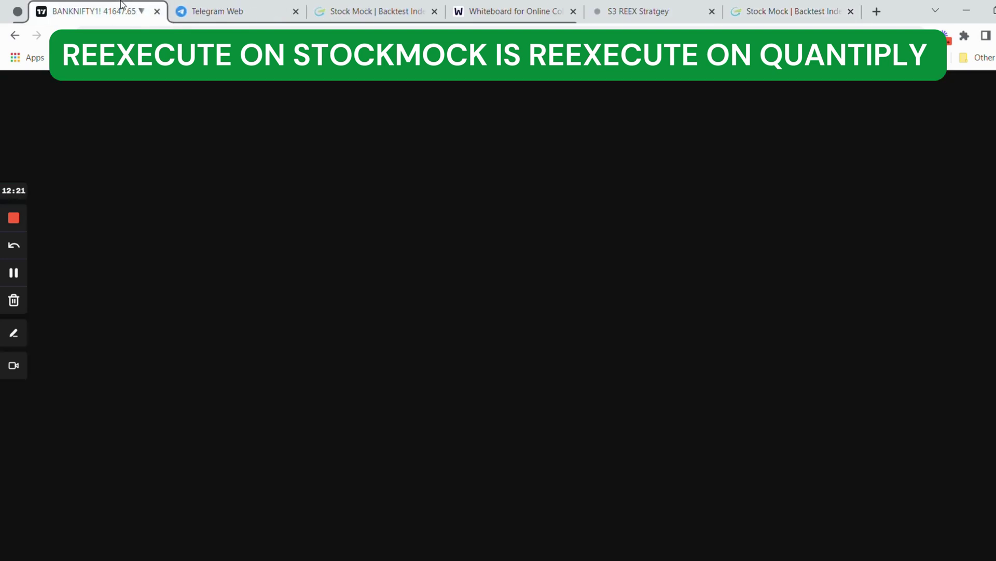
left_click(174, 5)
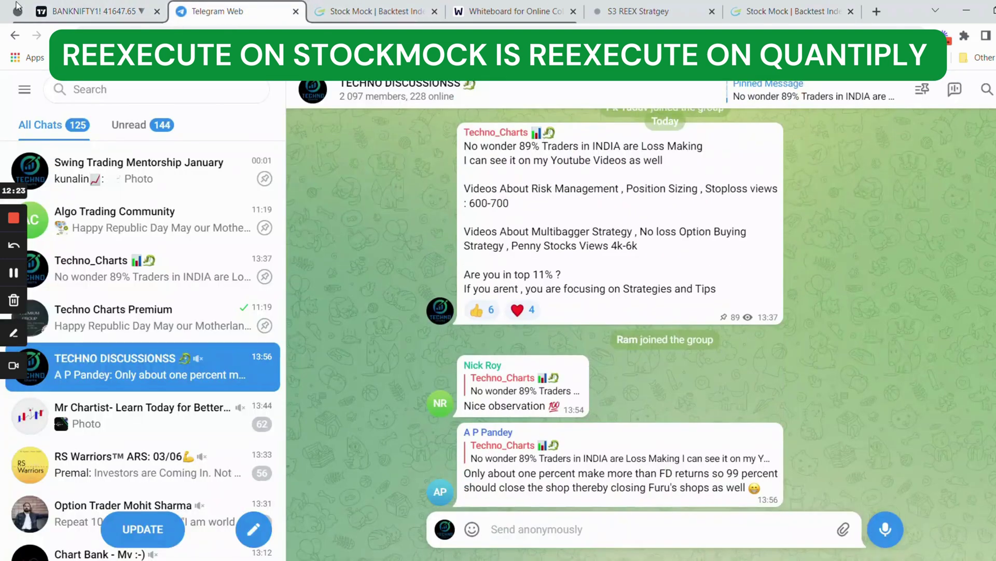
key("alt+Tab")
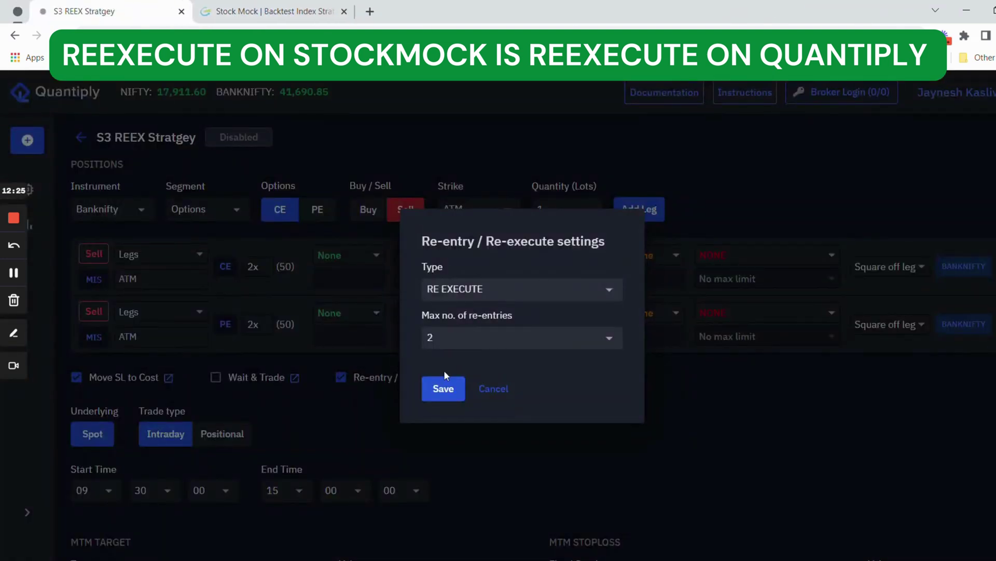
left_click(445, 385)
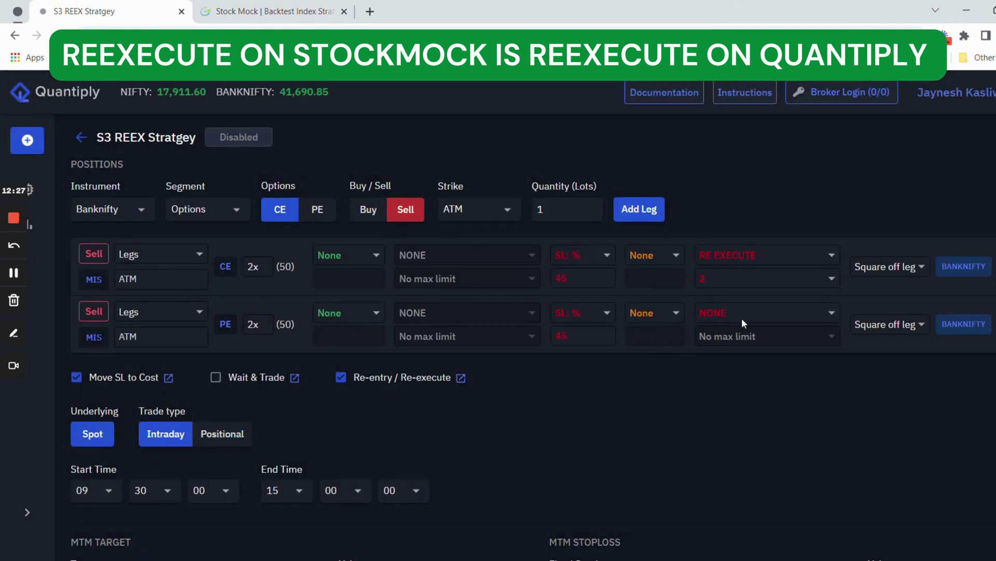
- Set the PE leg to RE EXECUTE with a maximum of 2 re-entries
left_click(737, 316)
left_click(474, 291)
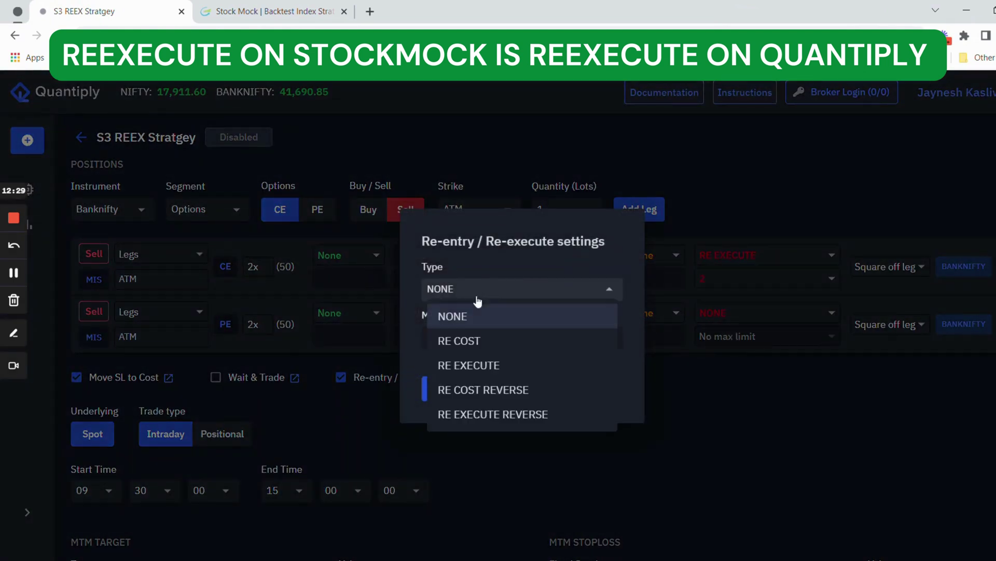
left_click(469, 359)
left_click(470, 338)
left_click(469, 425)
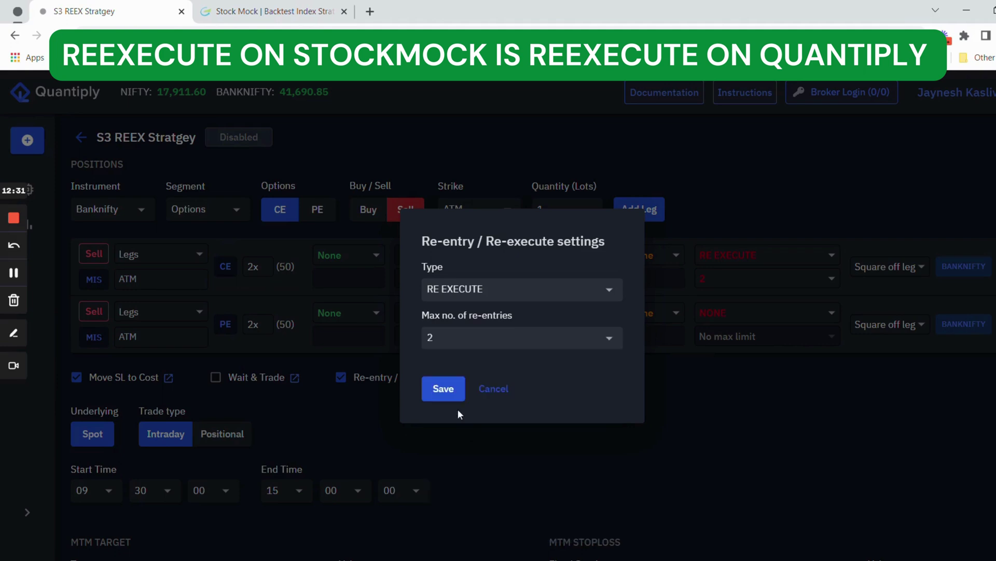
left_click(444, 387)
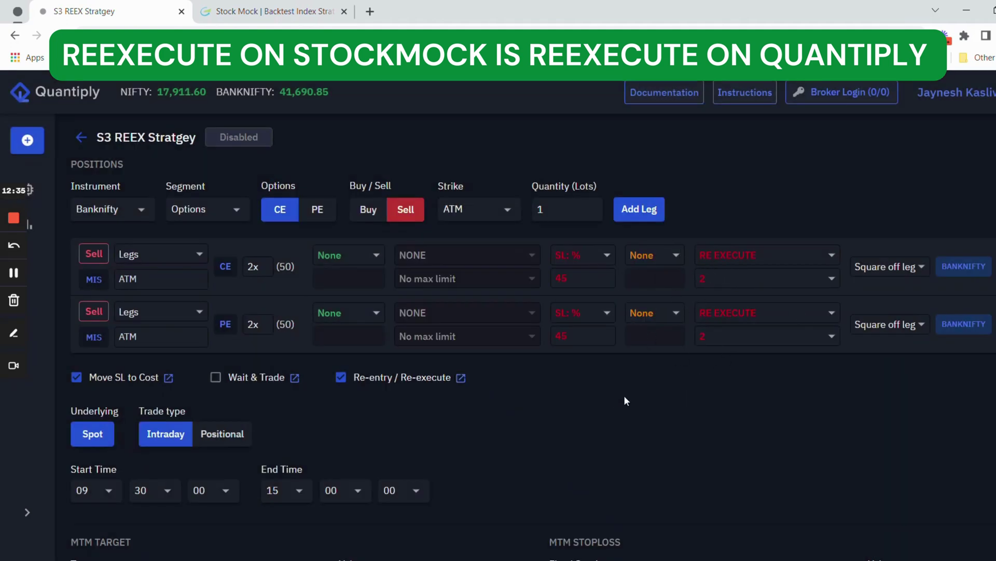
- Set the Re-entry / Re-execute method to Candle close in Advanced Settings
scroll(621, 396, "down", 1)
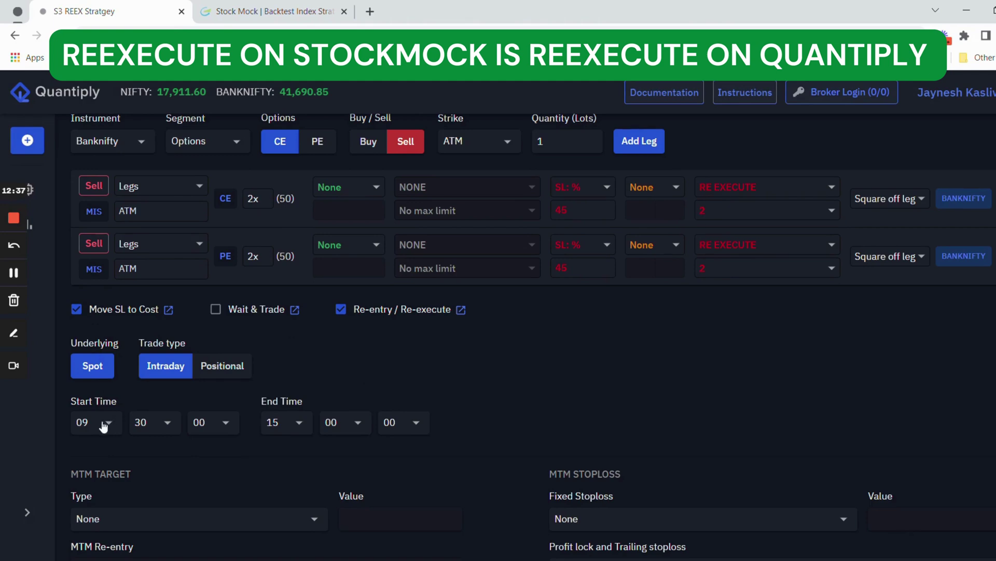
scroll(265, 431, "down", 15)
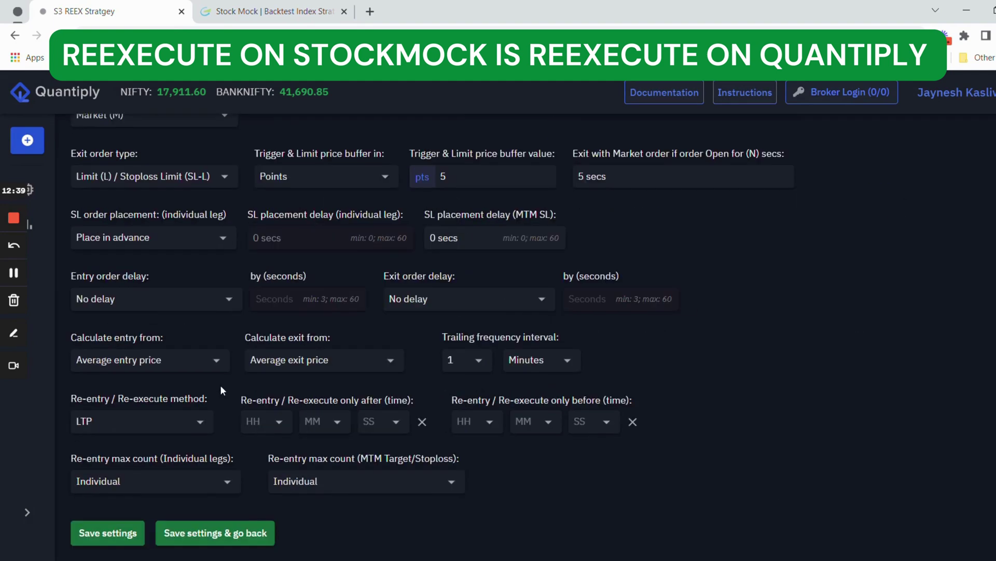
left_click(168, 425)
left_click(133, 467)
- Try the Premium Matching options, then leave No matching of premiums selected
scroll(409, 431, "up", 10)
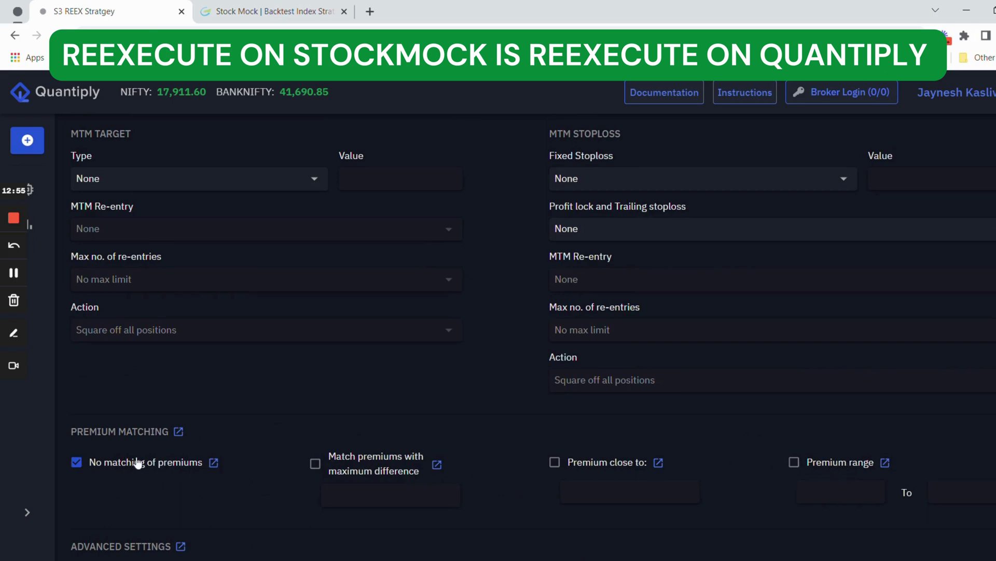
left_click(315, 464)
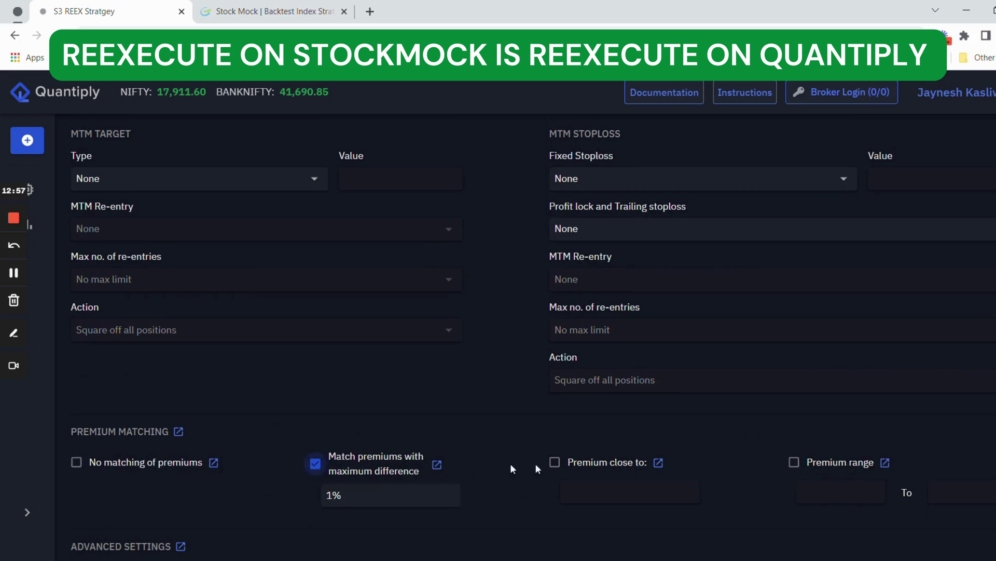
left_click(555, 462)
left_click(794, 463)
left_click(794, 463)
left_click(554, 462)
left_click(554, 462)
left_click(102, 466)
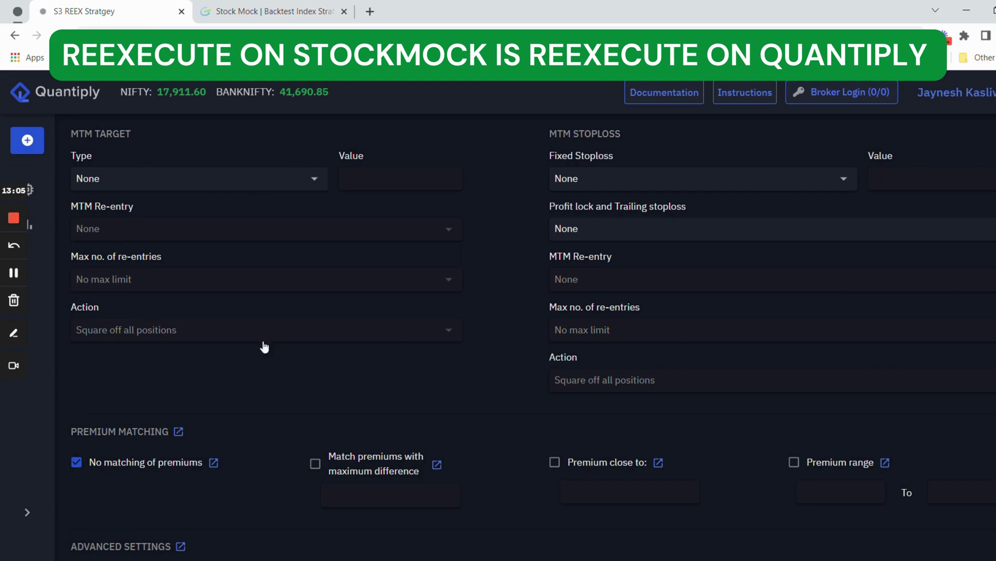
- Review StockMock's lock-and-trail values: profit reaches 2000, lock 0, increase 1000, trail 500
key("ctrl+Tab")
scroll(634, 356, "down", 3)
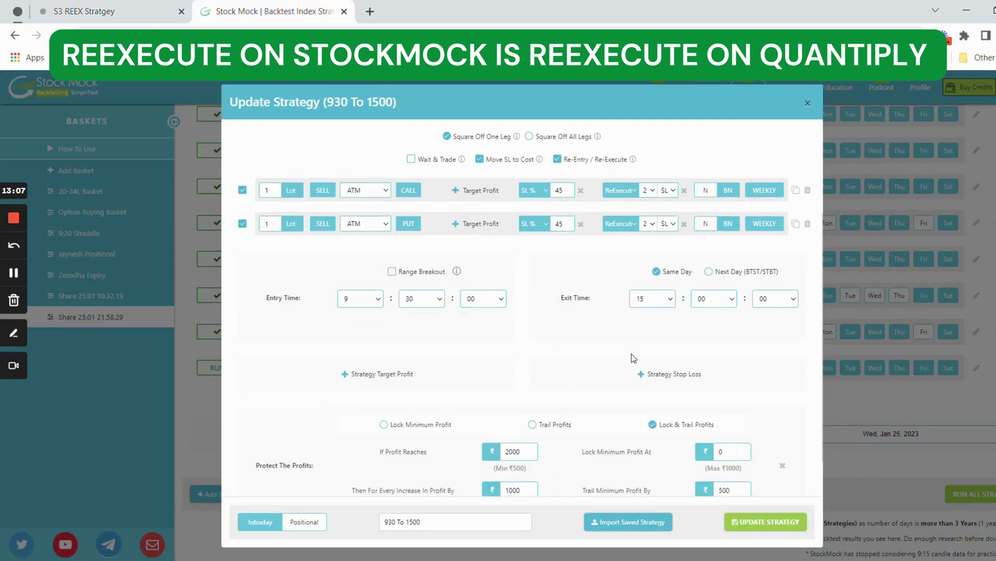
left_click_drag(521, 401, 501, 402)
double_click(720, 400)
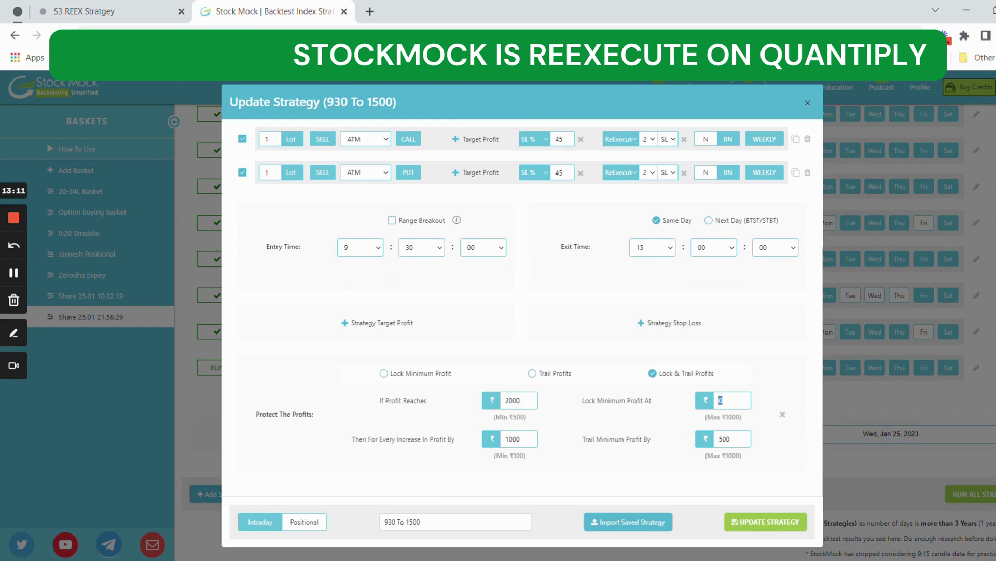
double_click(512, 439)
double_click(724, 439)
left_click(109, 13)
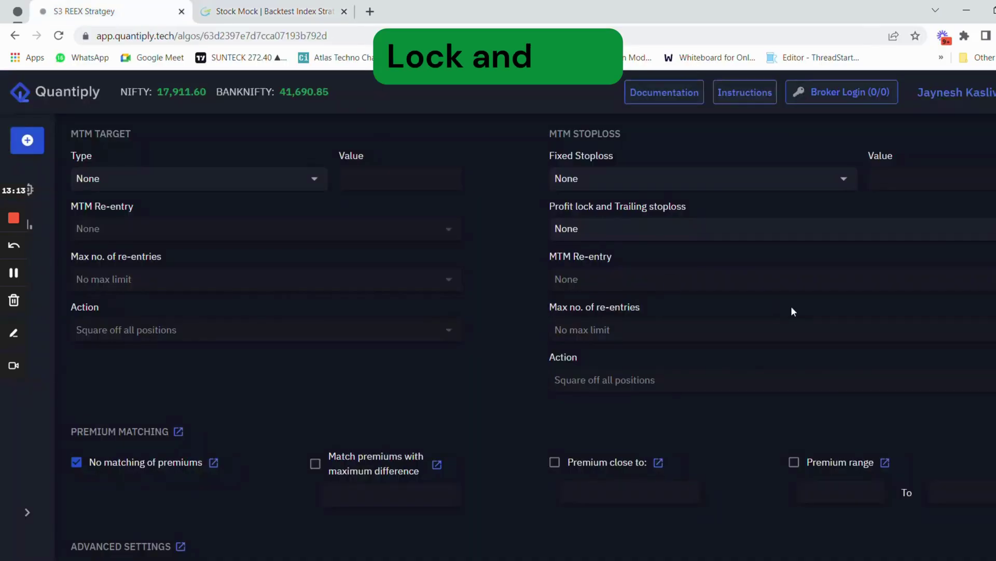
- Set Profit lock and Trailing stoploss to Lock & Trail profit on Total amount (MTM)
left_click(616, 229)
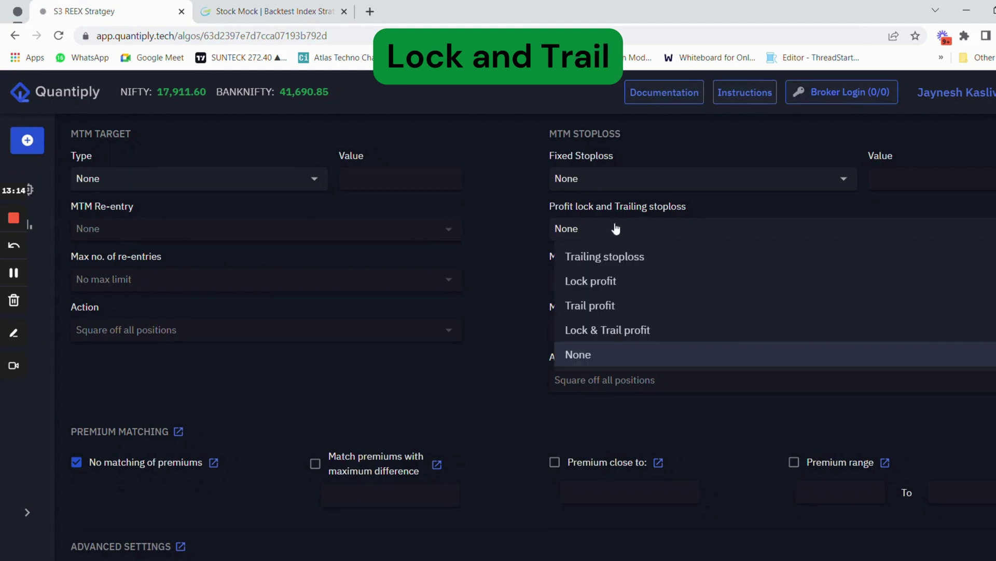
left_click(634, 328)
left_click(667, 234)
left_click(634, 329)
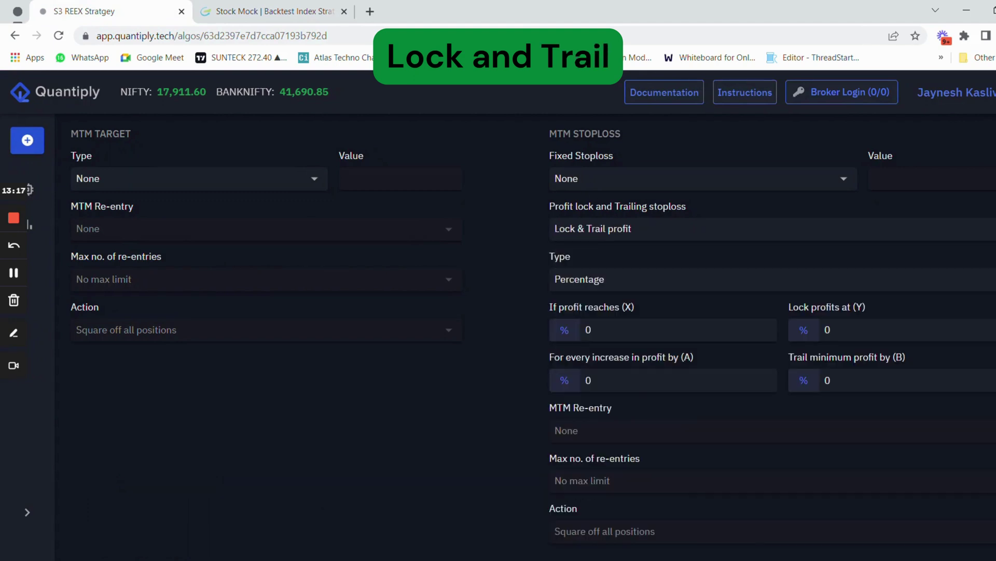
left_click(590, 329)
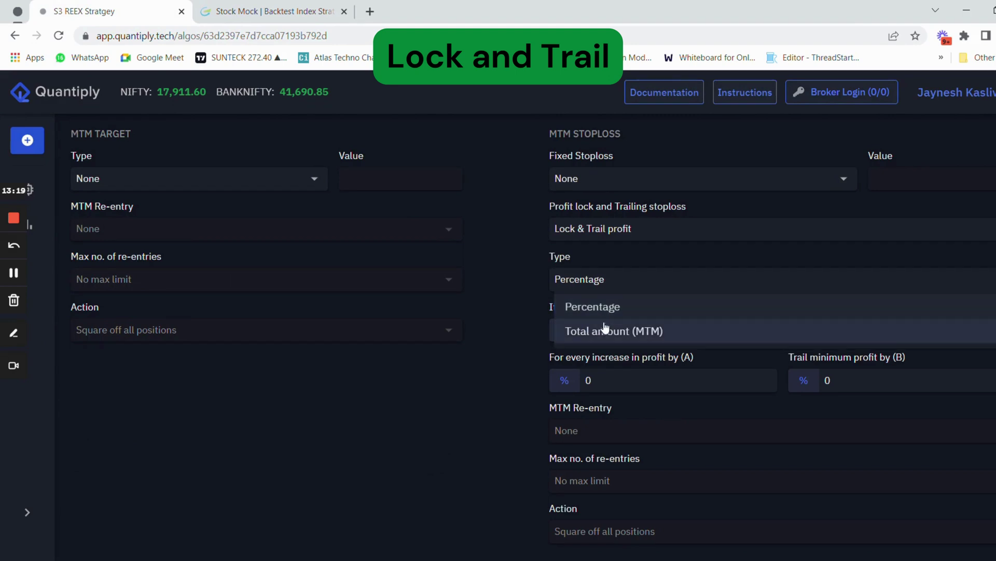
left_click(615, 331)
left_click(622, 289)
left_click(631, 332)
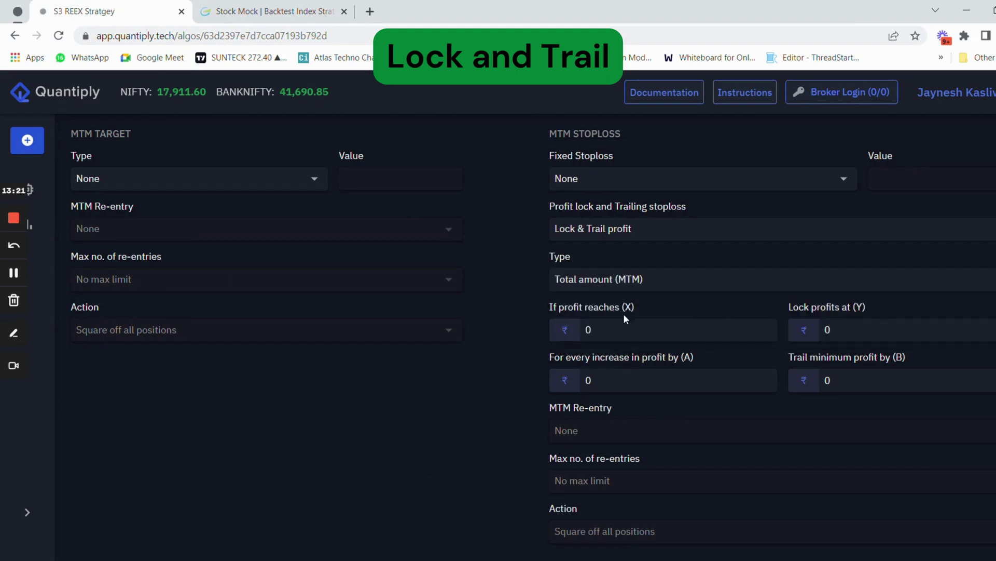
- Enter the lock-and-trail amounts 2000, 0, 1000 and 500, checking each against StockMock
left_click(292, 7)
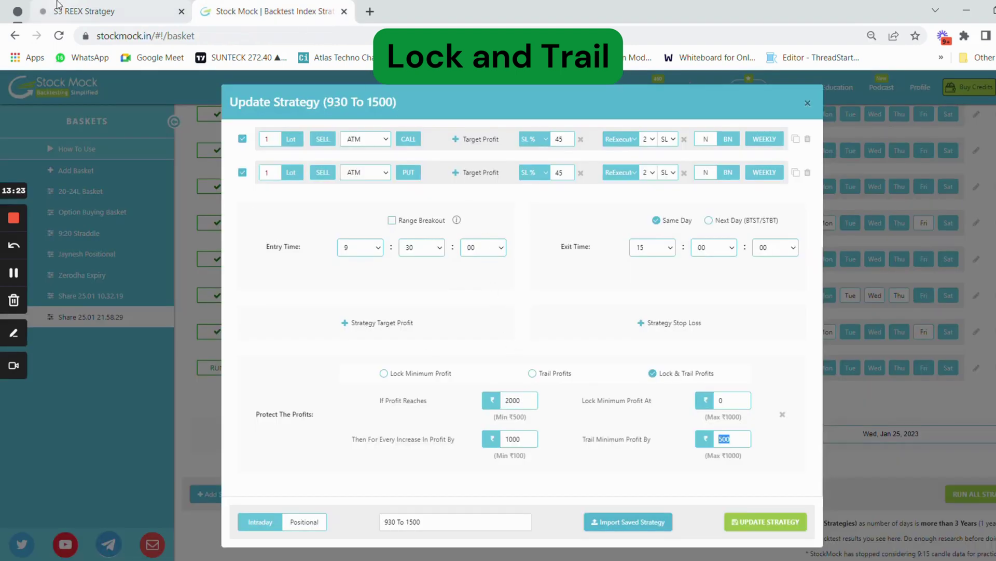
left_click(104, 11)
left_click(588, 330)
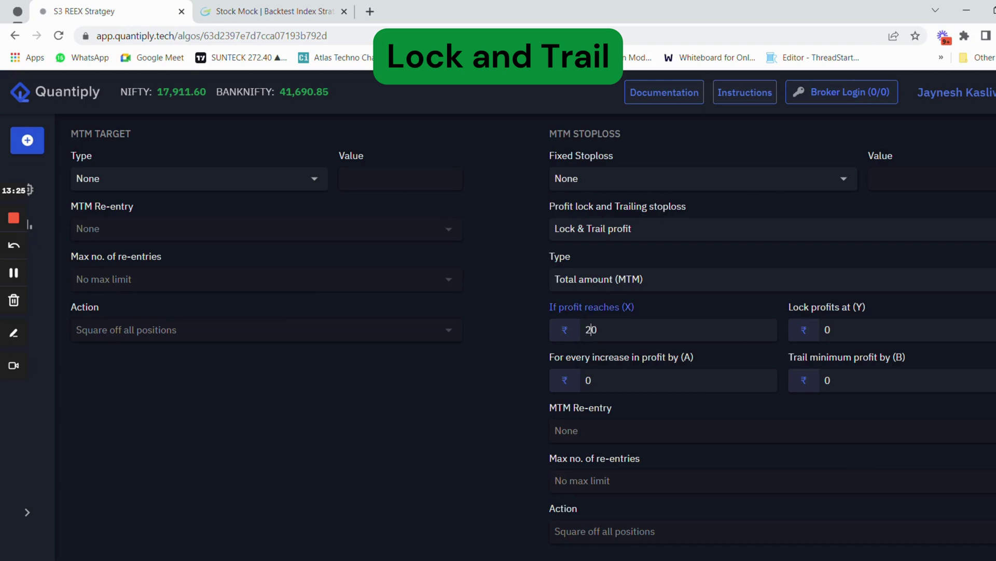
key("Tab")
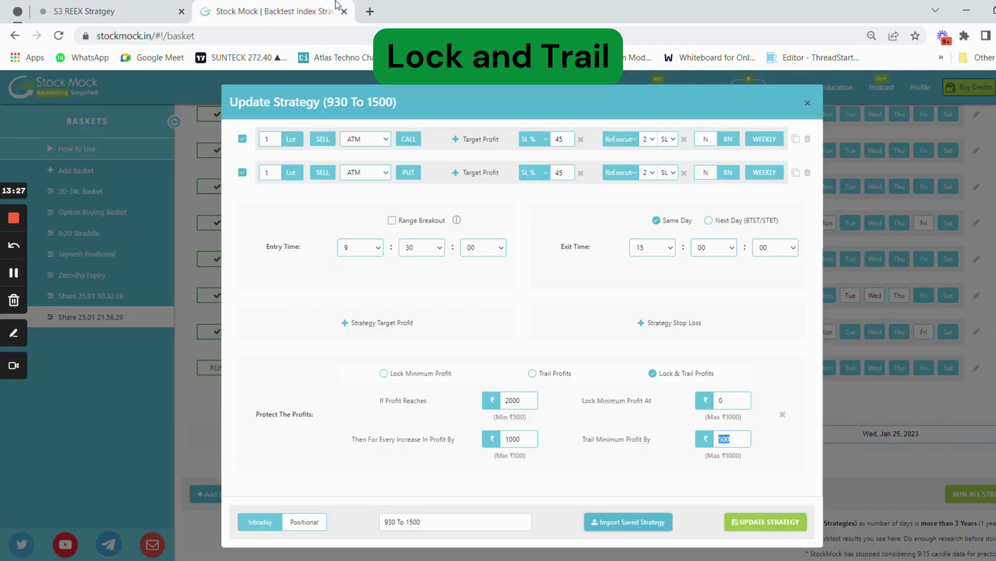
left_click(303, 9)
left_click(128, 6)
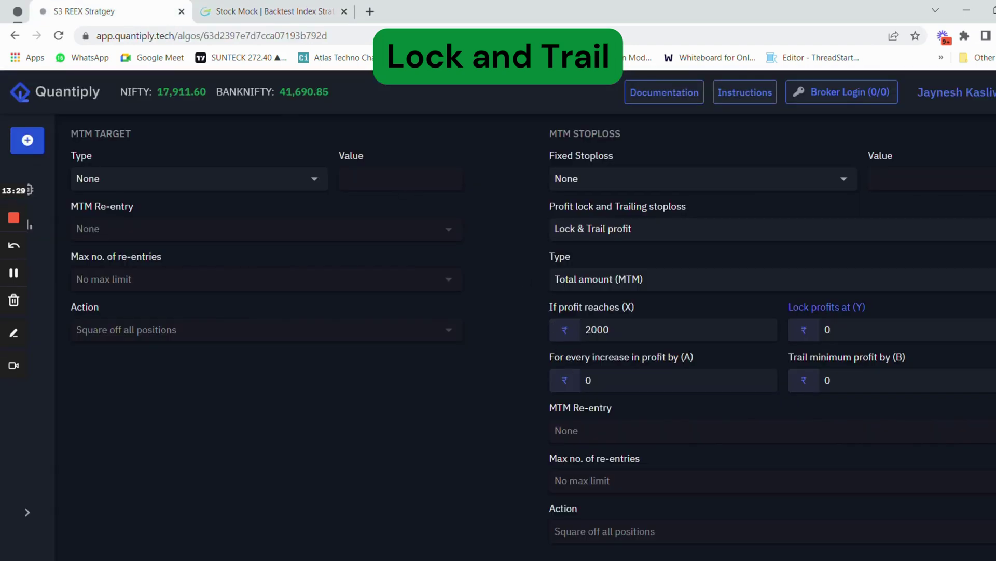
left_click(587, 380)
type("1000")
key("ctrl+Tab")
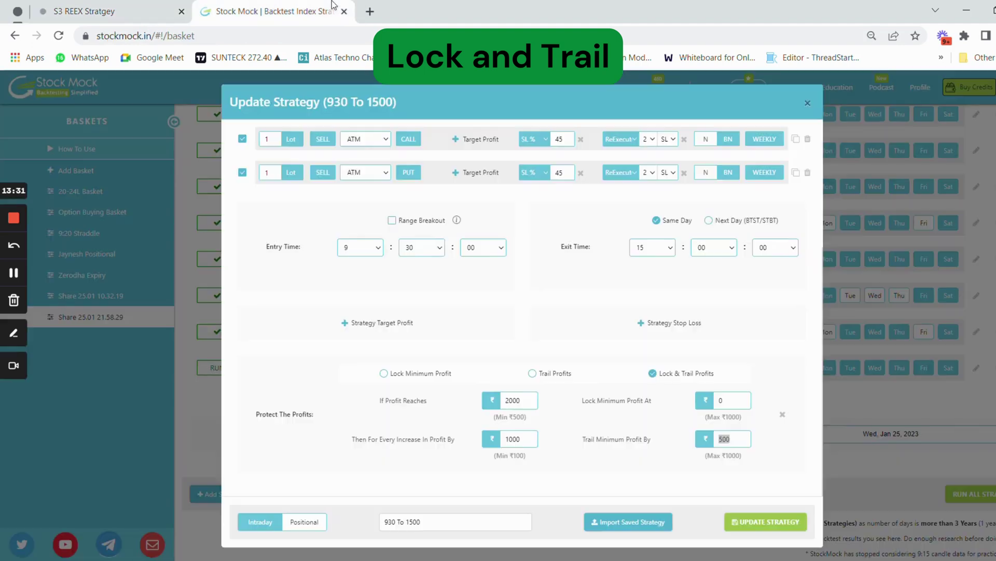
key("ctrl+Tab")
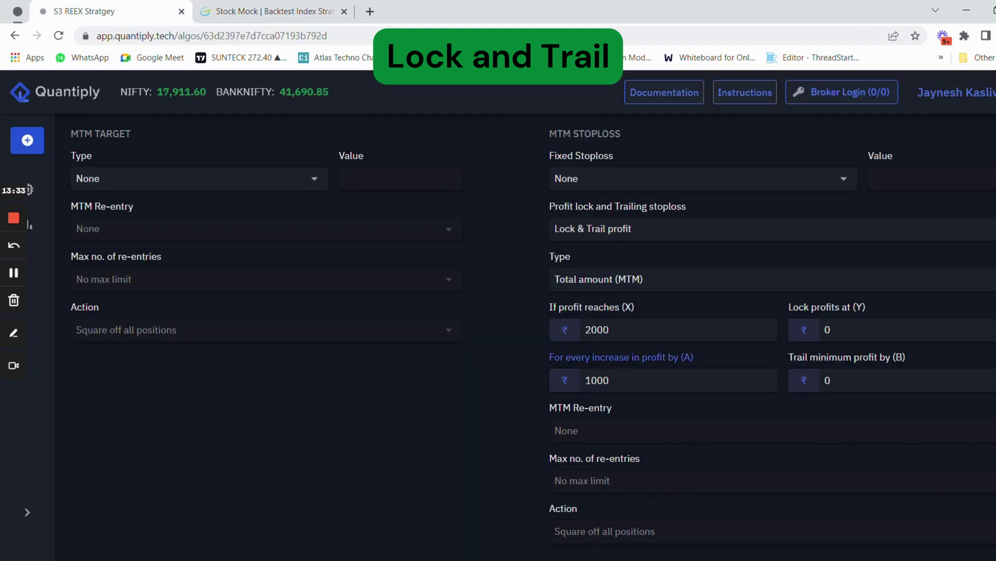
left_click(819, 389)
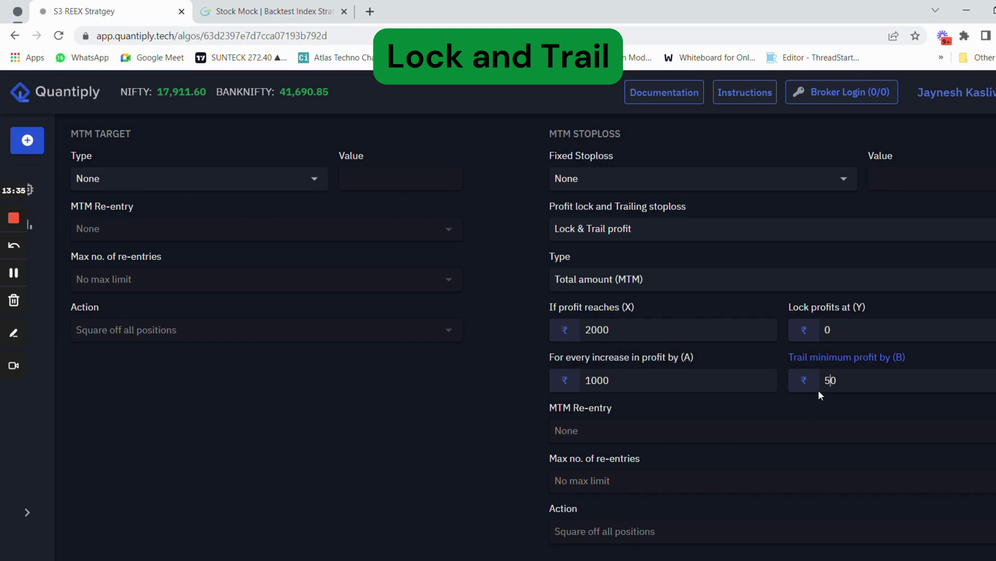
key("ctrl+Tab")
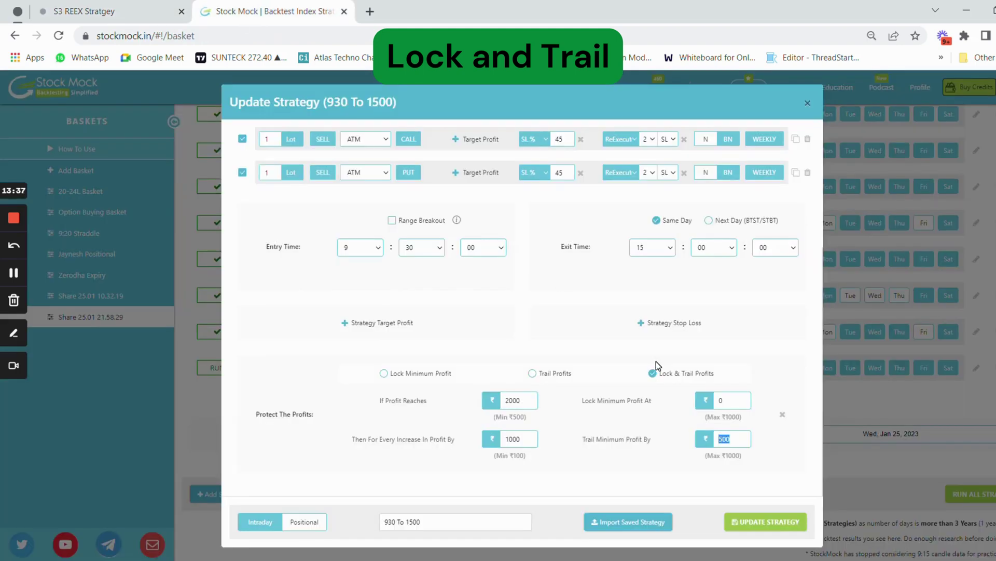
key("ctrl+shift+Tab")
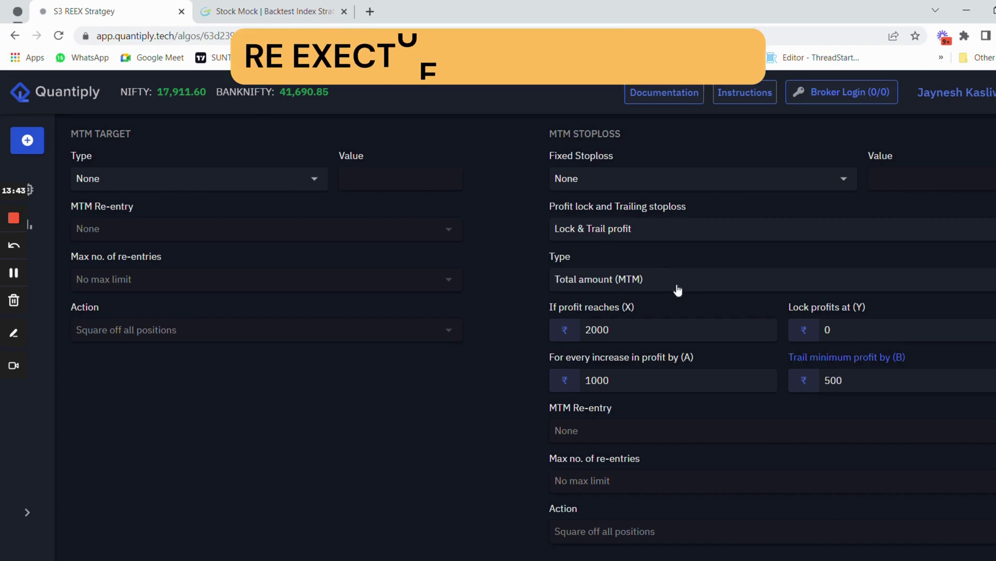
- Save the strategy settings, then open StockMock's Wait And Trade strategy for editing
scroll(584, 444, "down", 10)
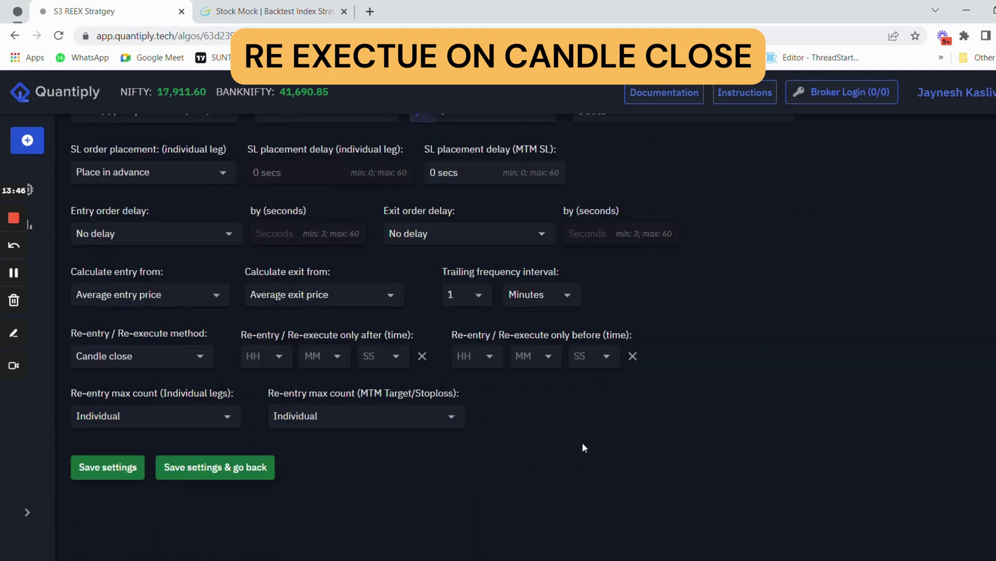
left_click(183, 466)
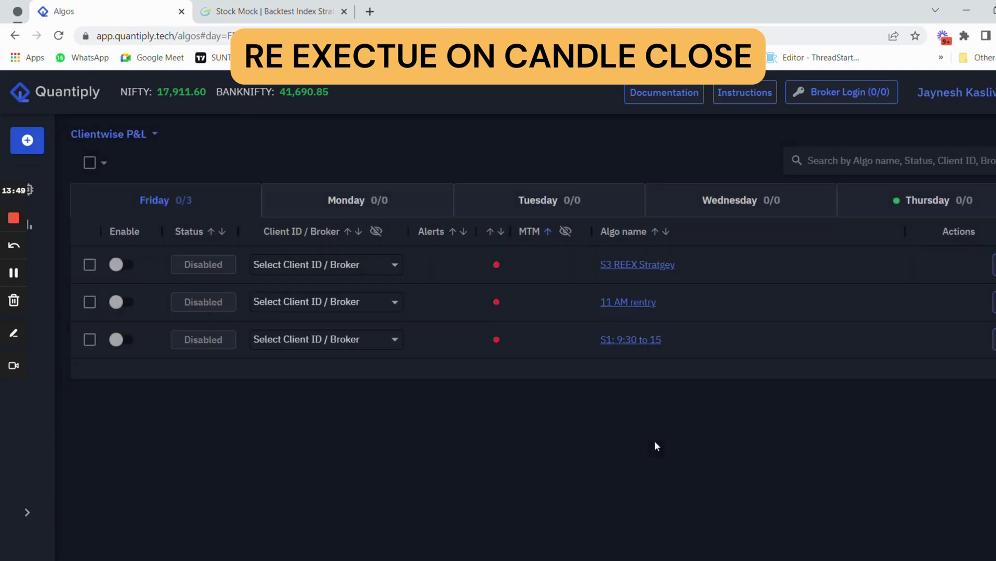
left_click(17, 272)
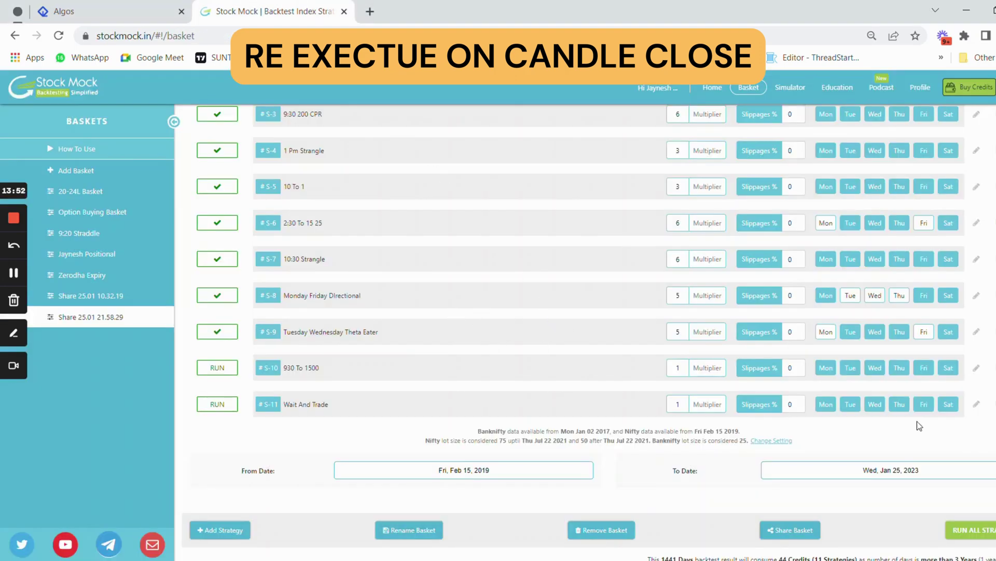
left_click(977, 404)
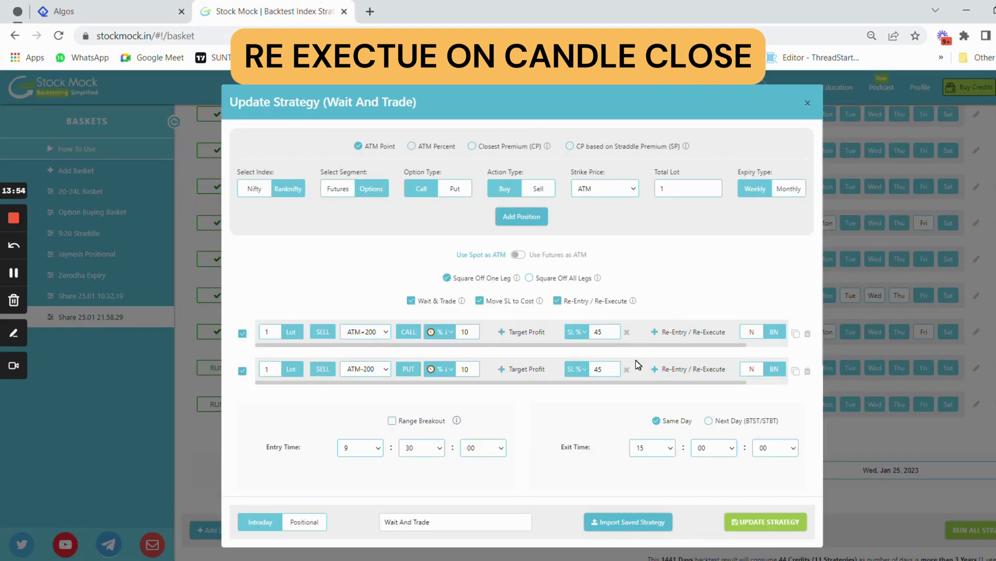
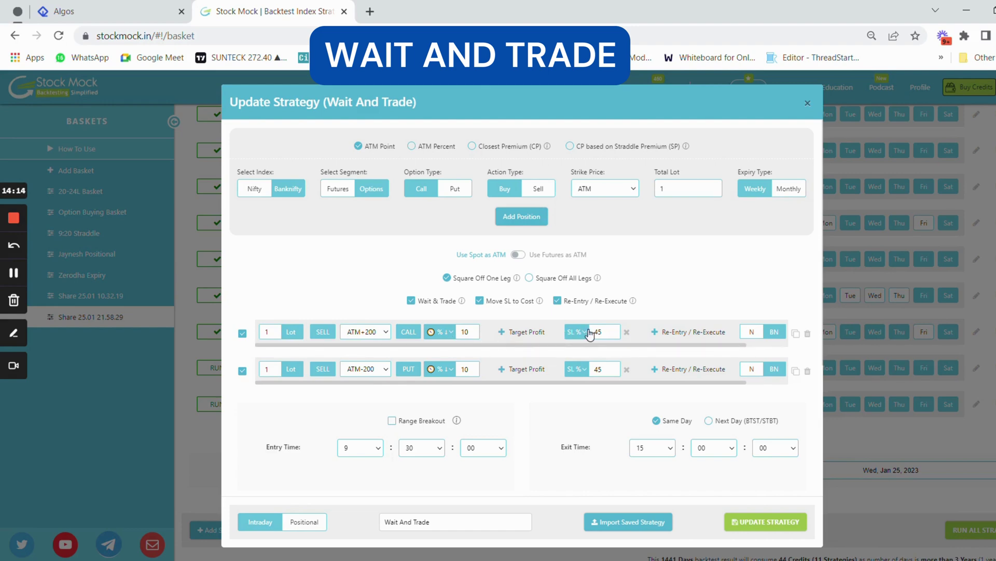
- Set the Stock Mock exit minute to 15 and disable Re-Entry/Re-Execute and Move SL to Cost
left_click(703, 450)
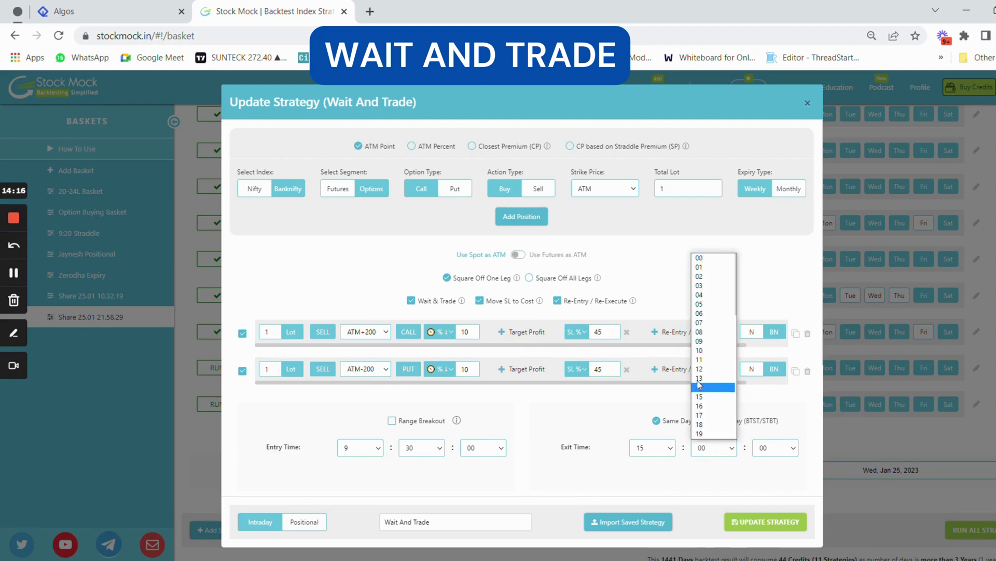
left_click(714, 397)
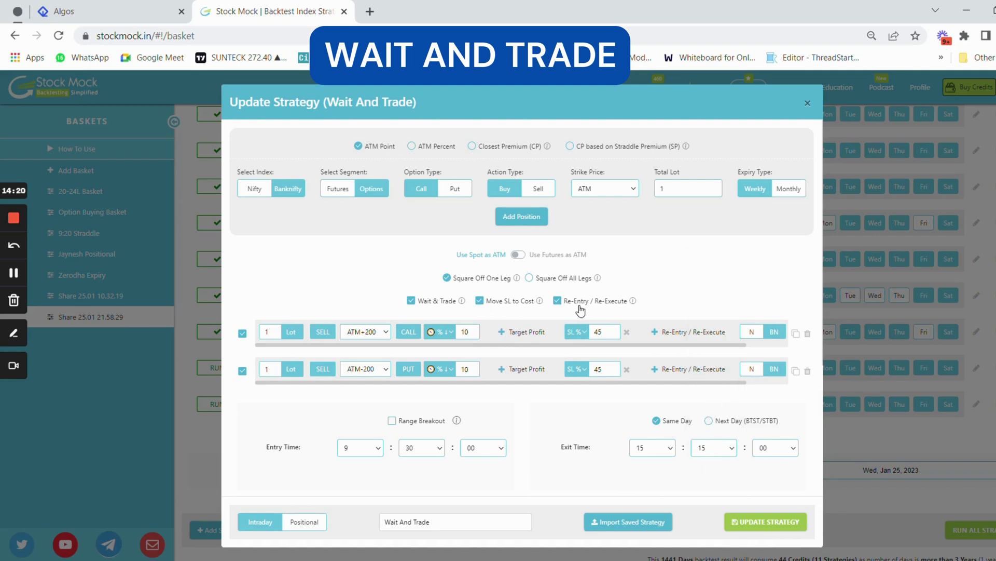
left_click(558, 301)
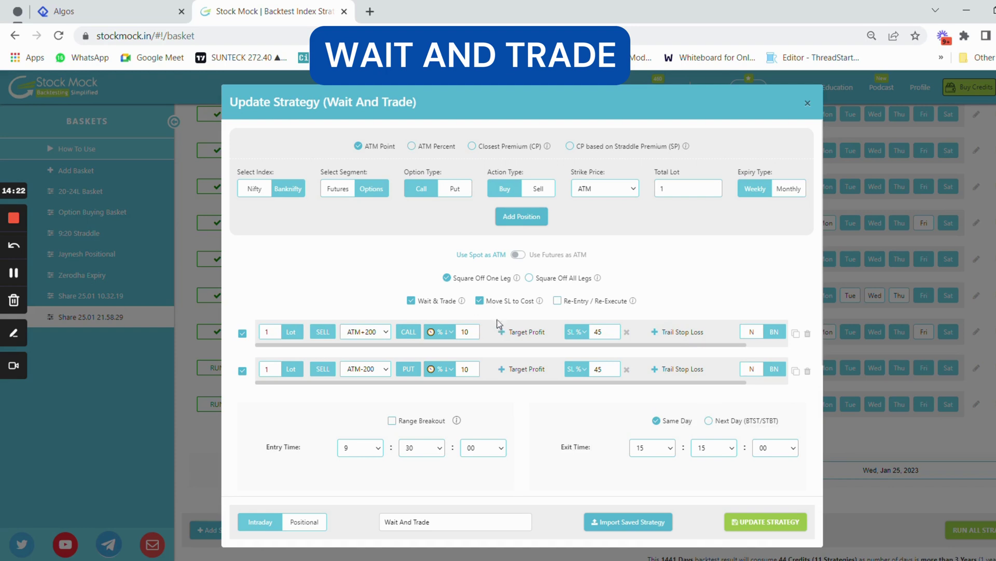
left_click(479, 301)
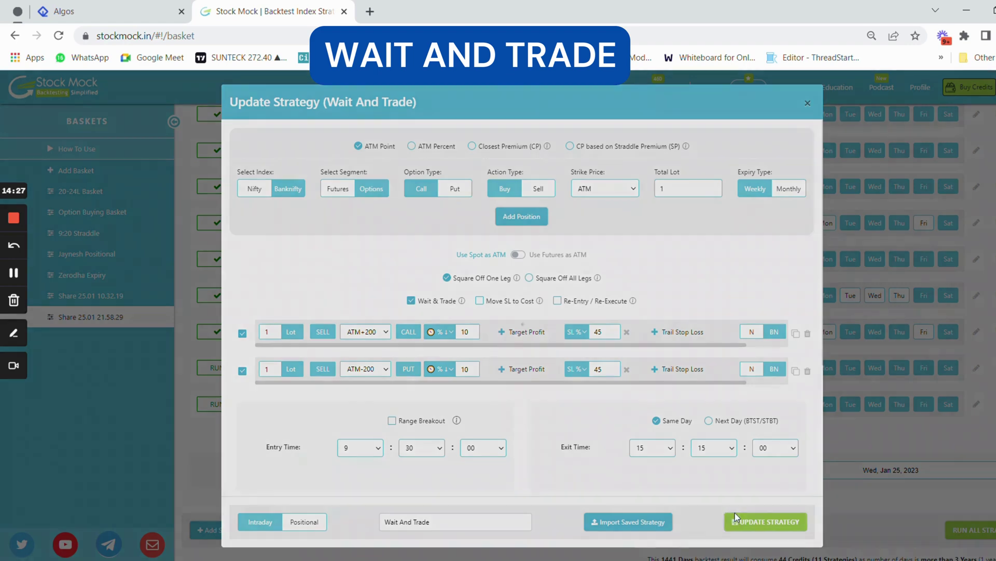
- Save the updated Wait And Trade strategy, reopen it, and go to Quantiply's Algos page
left_click(736, 520)
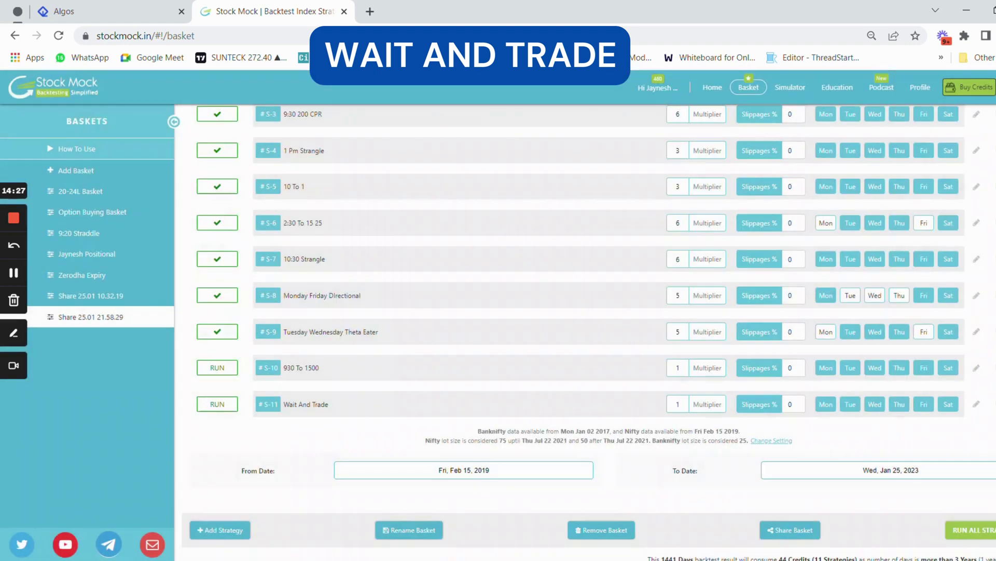
left_click(979, 407)
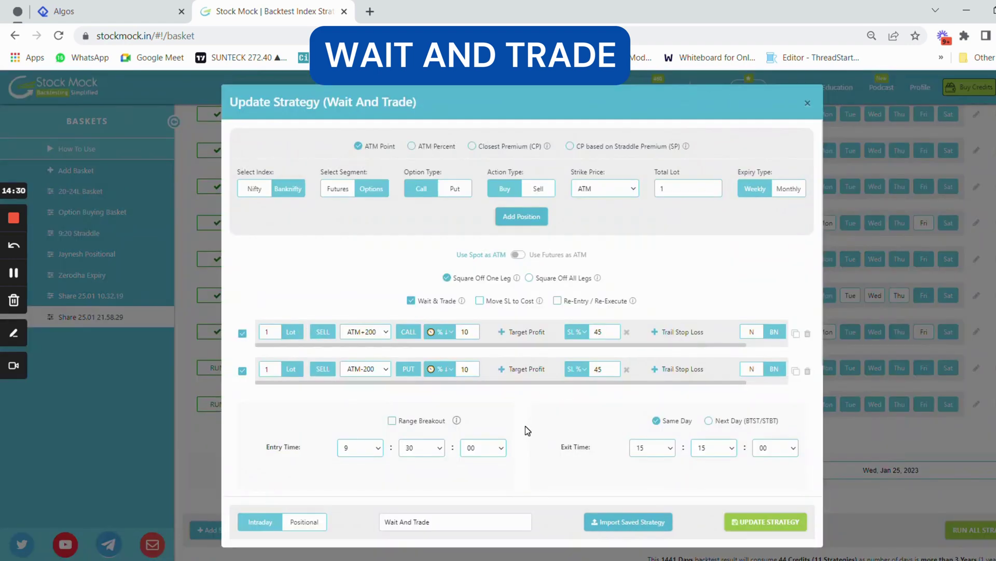
left_click(100, 6)
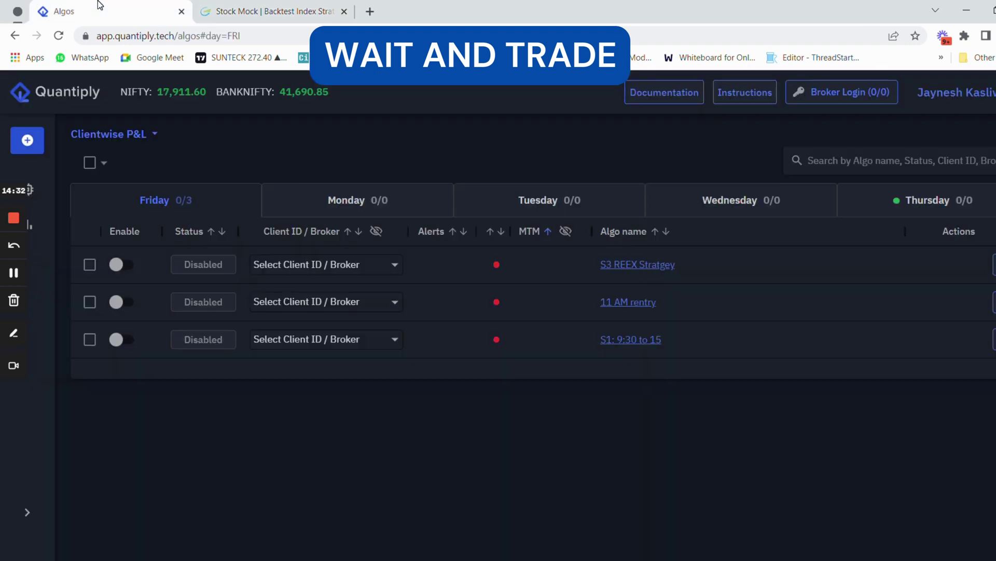
- Create a new Quantiply algo named 'Wait and Trade'
left_click(41, 134)
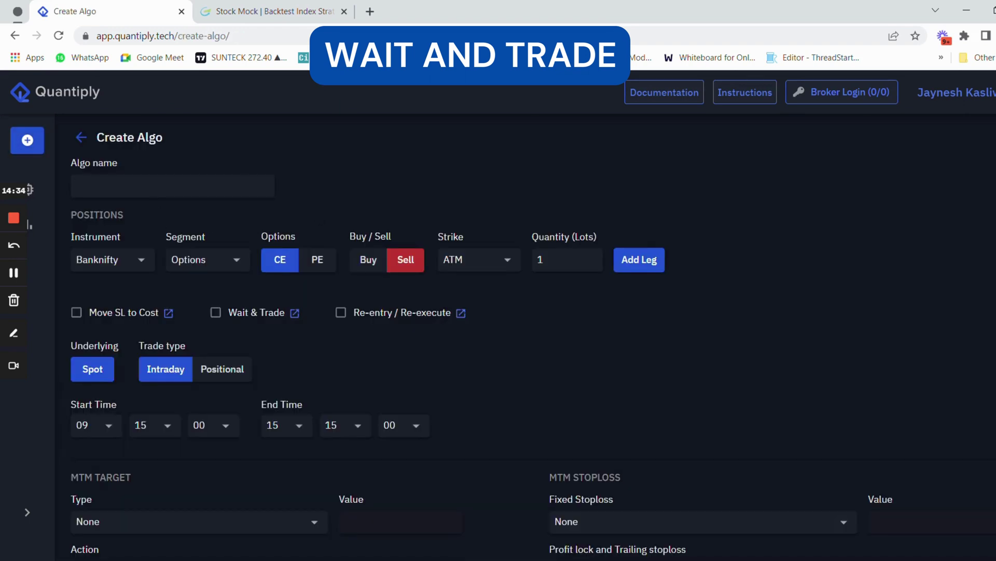
left_click(173, 186)
type("Wait and Trade")
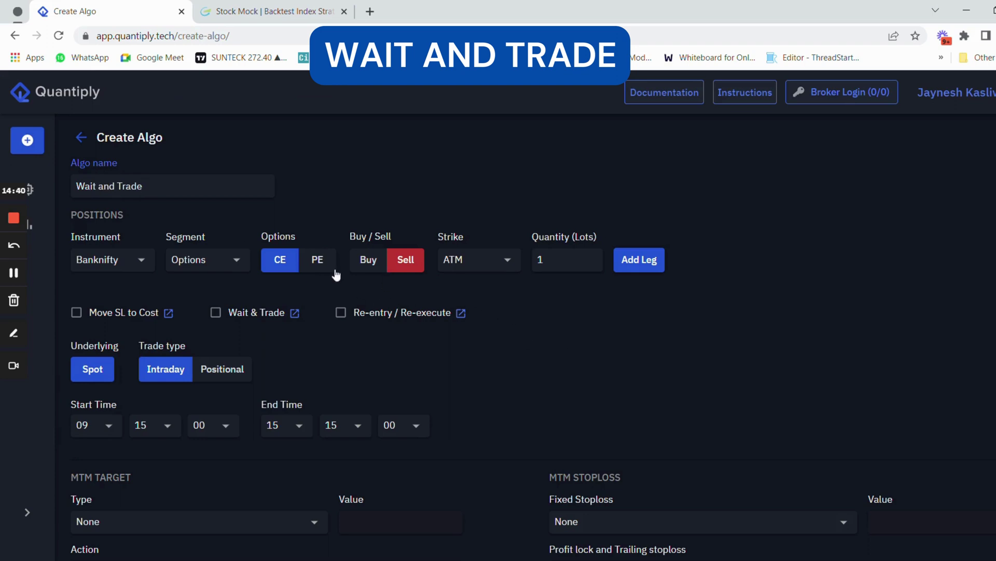
- Add two sell OTM 2 BankNifty legs, one CE and one PE
left_click(473, 259)
scroll(481, 384, "down", 3)
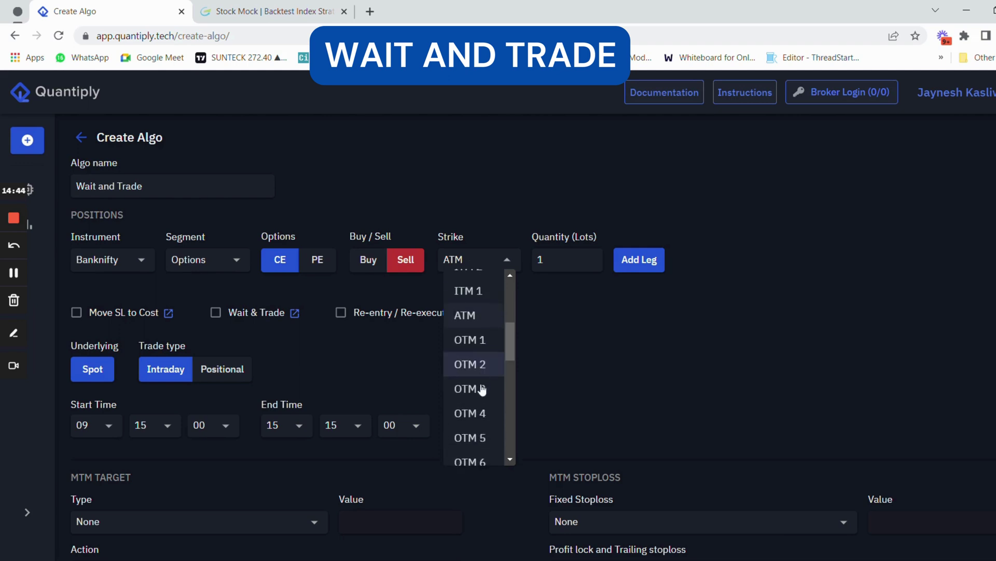
left_click(484, 370)
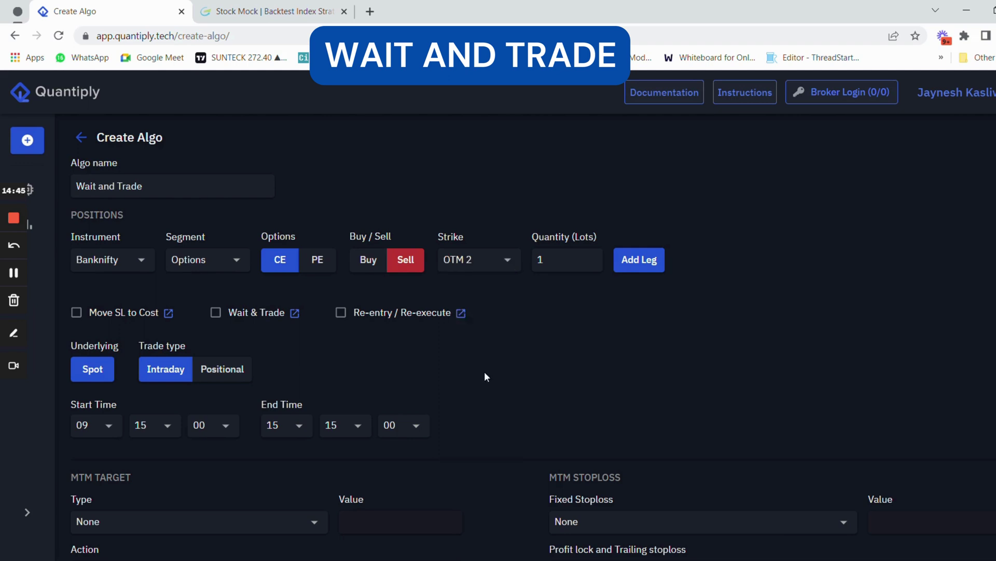
left_click(649, 274)
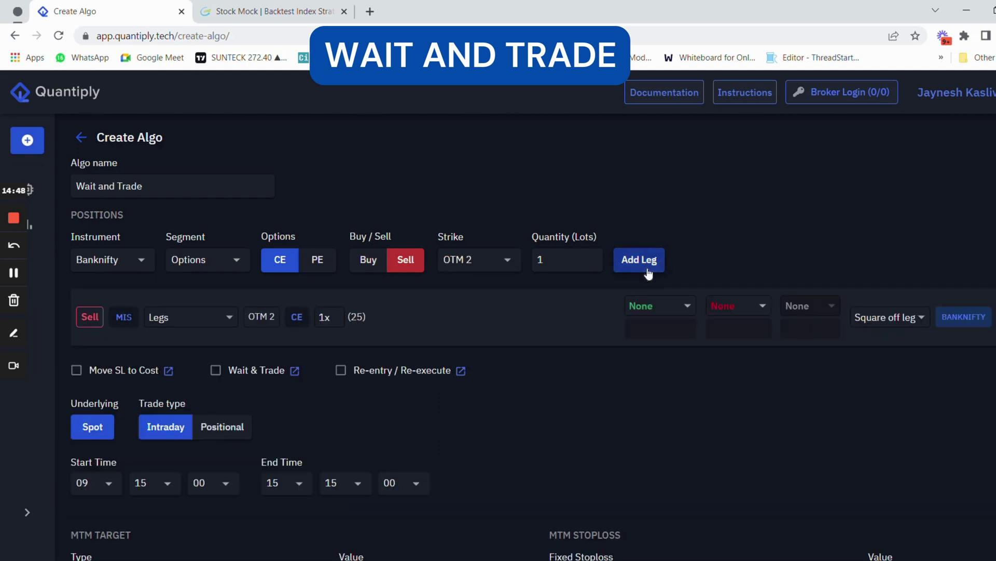
left_click(317, 261)
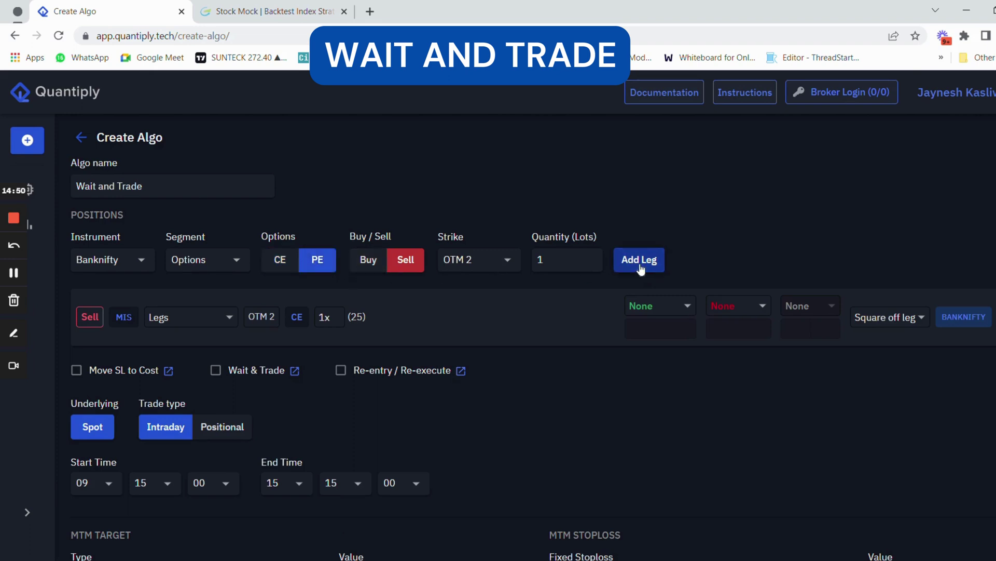
left_click(641, 269)
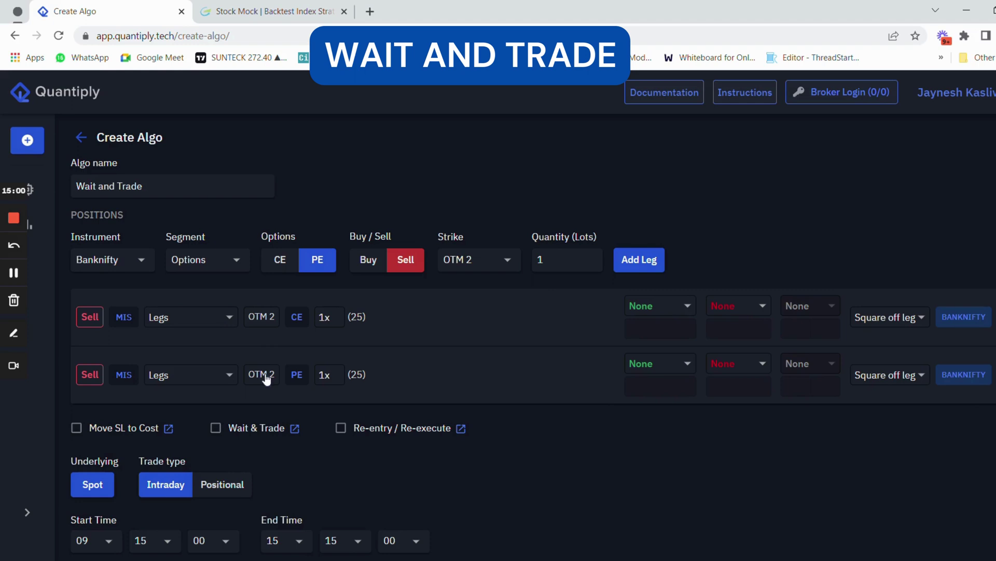
- Check the Stock Mock strategy in the other tab, then come back to the Create Algo form
key("ctrl+Tab")
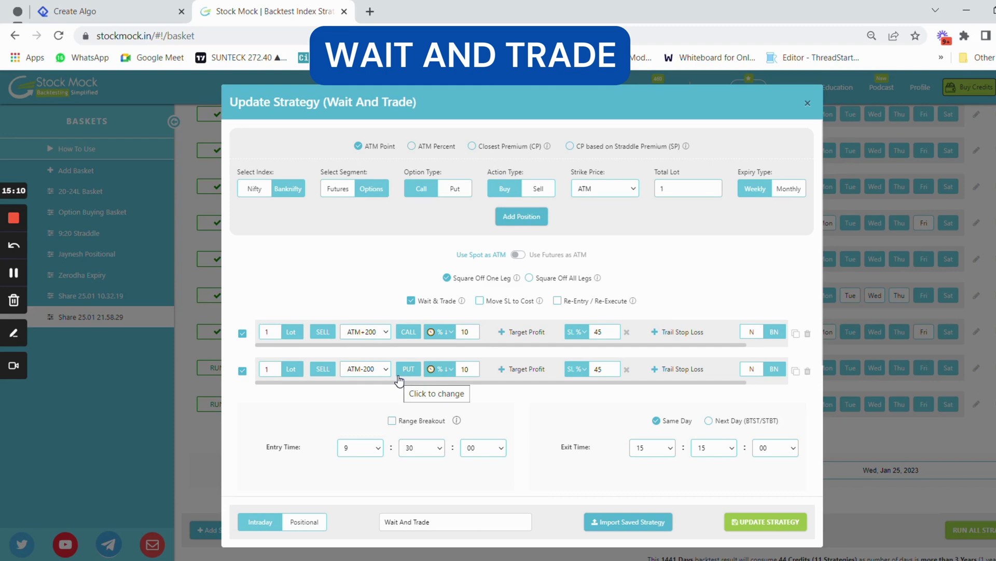
left_click(18, 10)
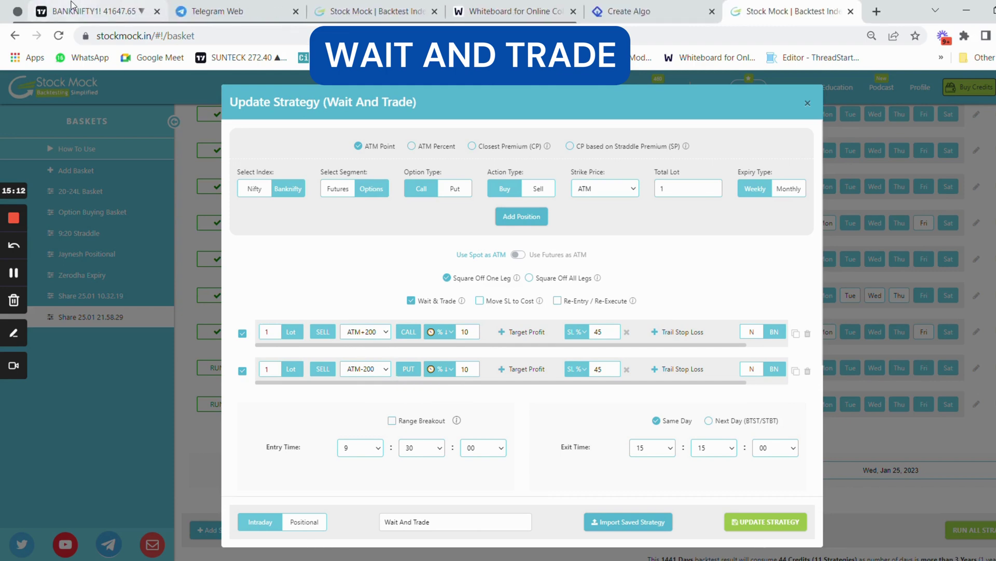
left_click(38, 7)
key("ctrl+Tab")
left_click(17, 11)
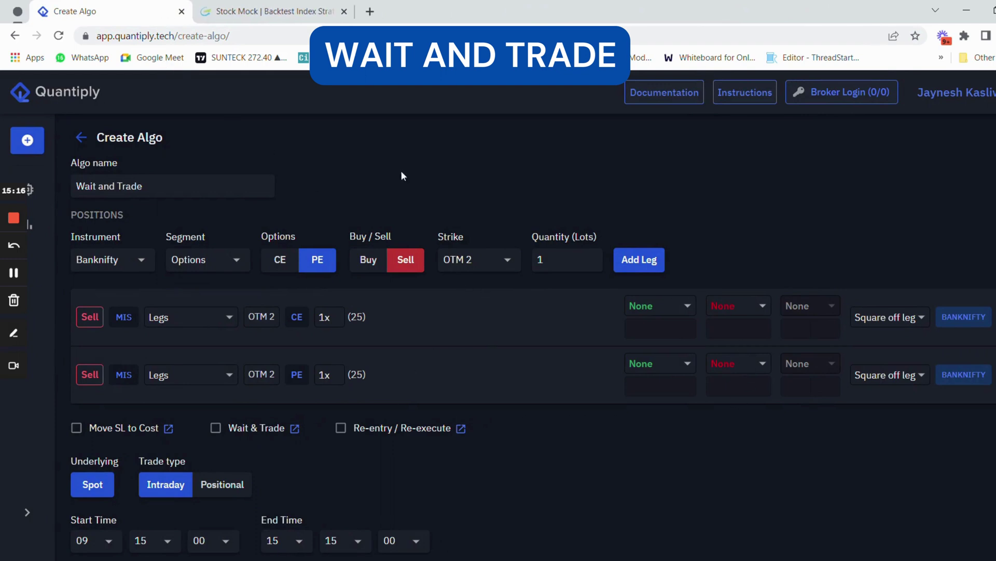
- Enable wait-and-trade with percent-down triggers on both legs and enter the first leg's wait percentage
left_click(215, 428)
left_click(594, 308)
scroll(588, 431, "up", 5)
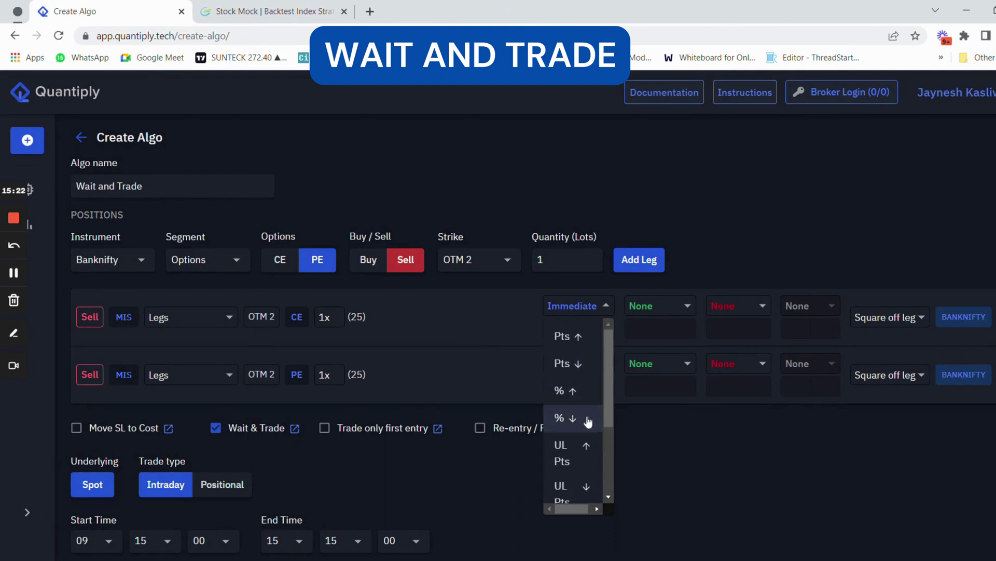
left_click(584, 416)
left_click(585, 371)
scroll(574, 234, "up", 5)
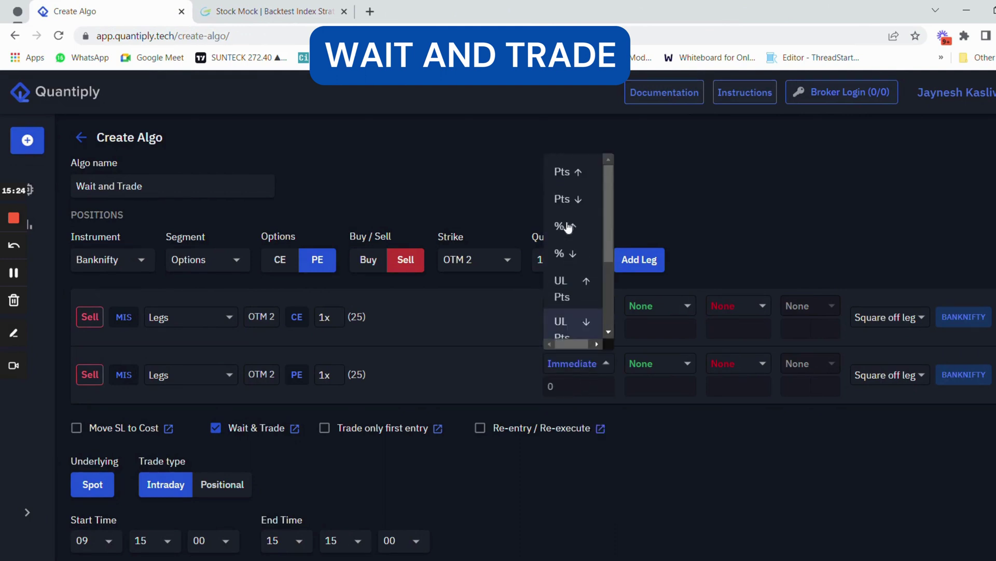
left_click(576, 248)
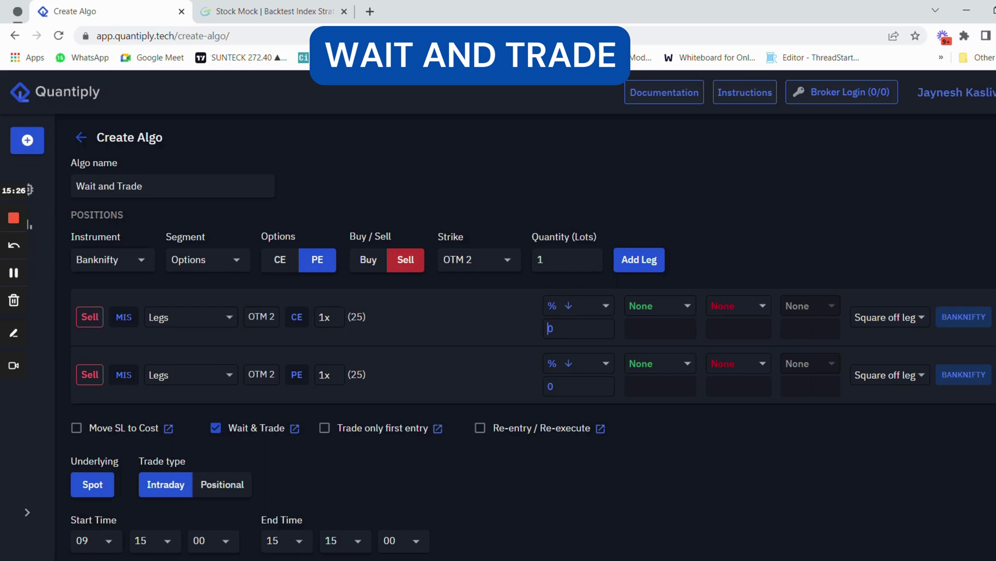
left_click(549, 328)
type("1")
type("1")
- Switch both legs to percentage stop losses, entering 45% for the first leg
left_click(719, 308)
left_click(724, 334)
type("45")
left_click(718, 364)
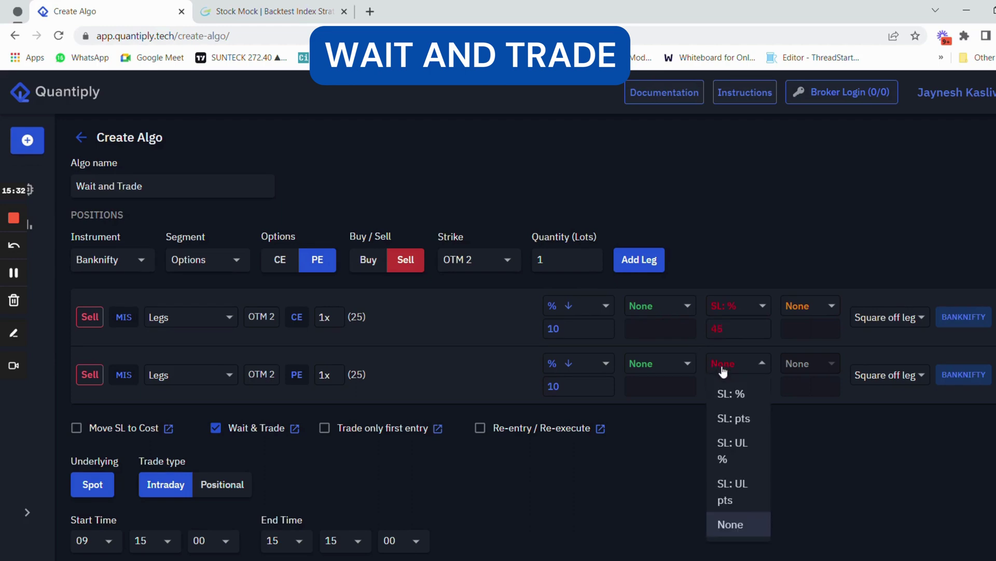
left_click(710, 392)
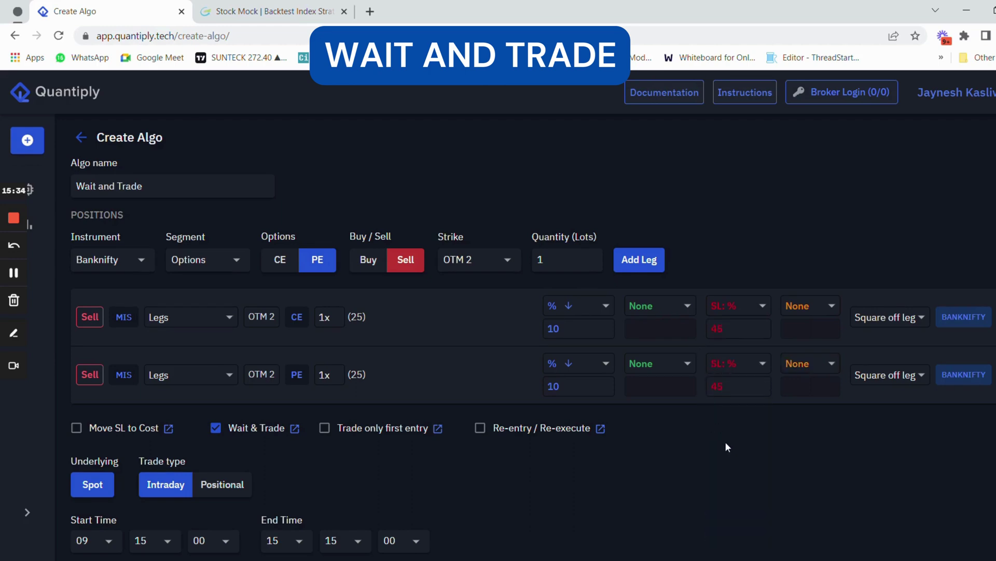
- Compare against the Stock Mock strategy, then scroll to the algo's start-time minute choices
left_click(268, 11)
scroll(549, 341, "down", 3)
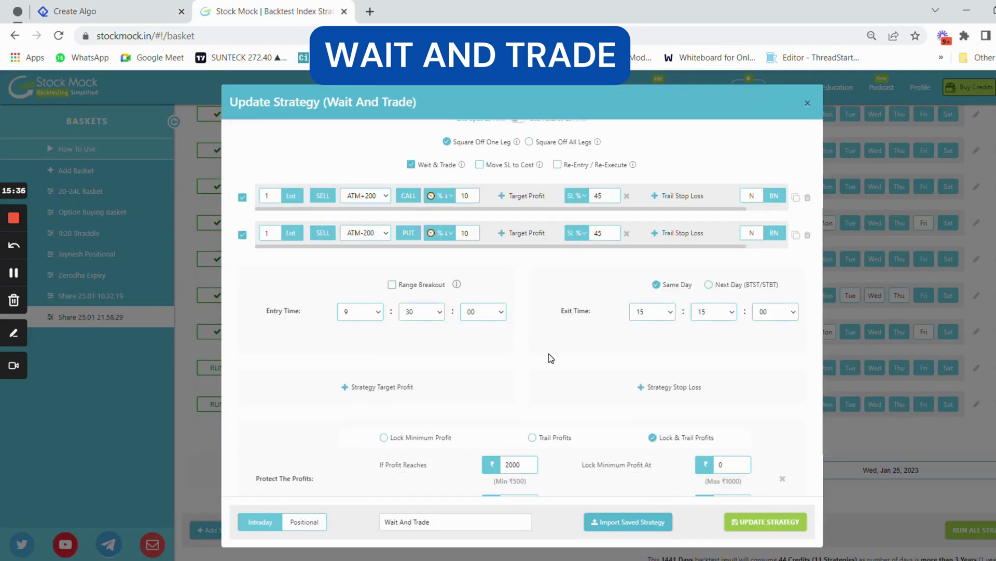
left_click(104, 11)
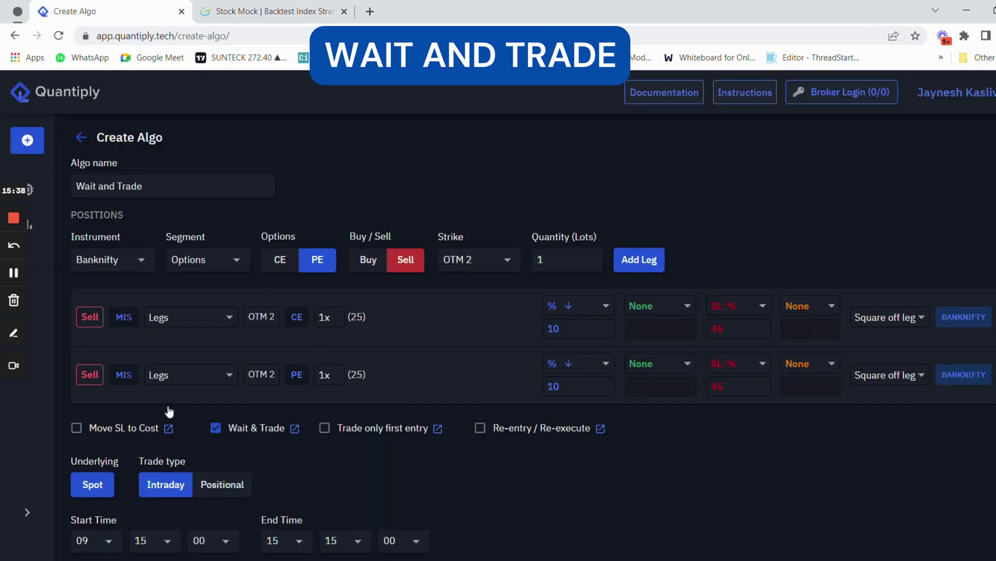
left_click(268, 11)
scroll(584, 348, "down", 2)
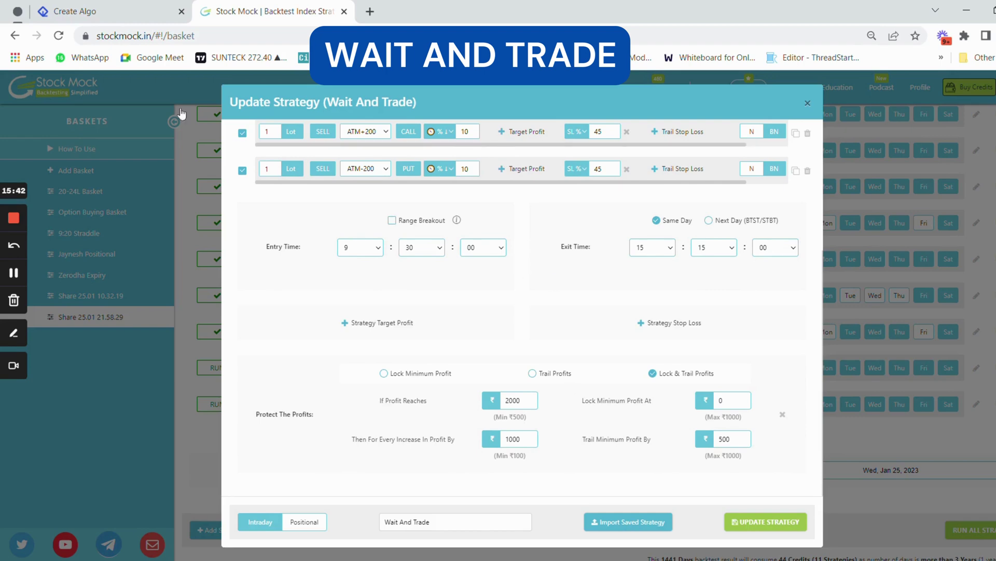
left_click(114, 11)
scroll(129, 522, "down", 3)
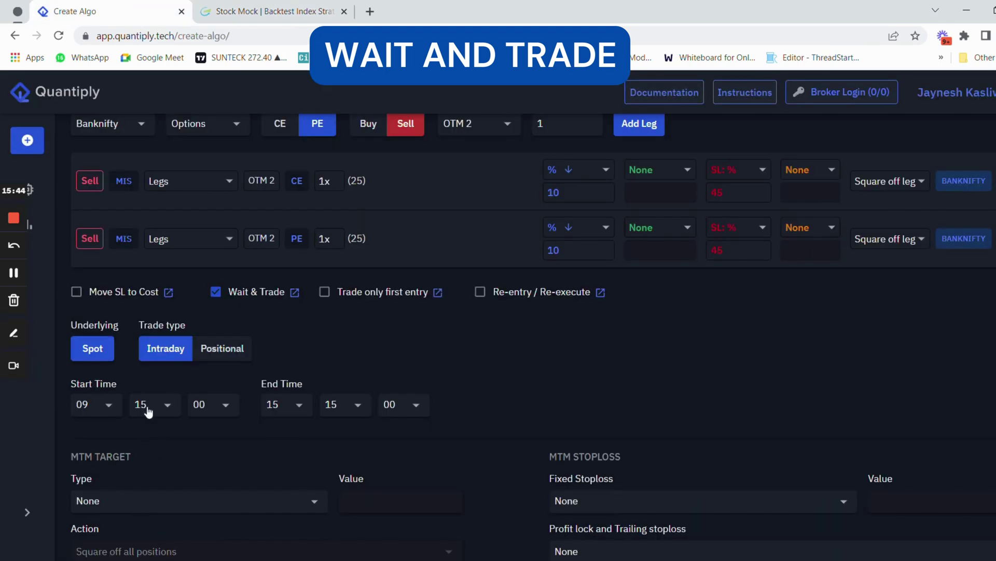
left_click(145, 404)
- Set the algo's start time to 09:30 and keep the end time at 15:15
type("30")
left_click(151, 430)
left_click(343, 405)
left_click(341, 381)
scroll(222, 363, "up", 3)
scroll(541, 410, "down", 4)
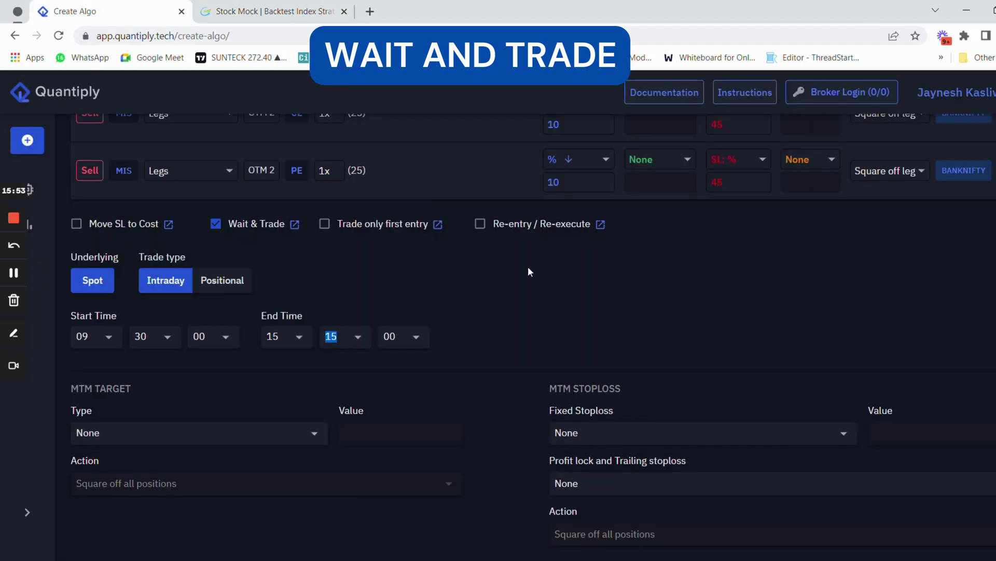
scroll(652, 429, "down", 12)
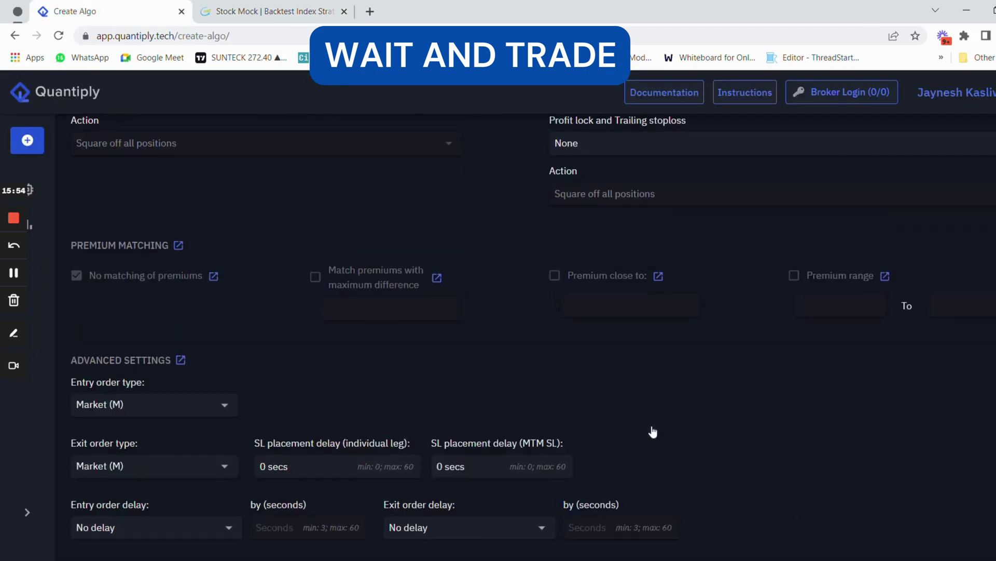
scroll(263, 338, "up", 13)
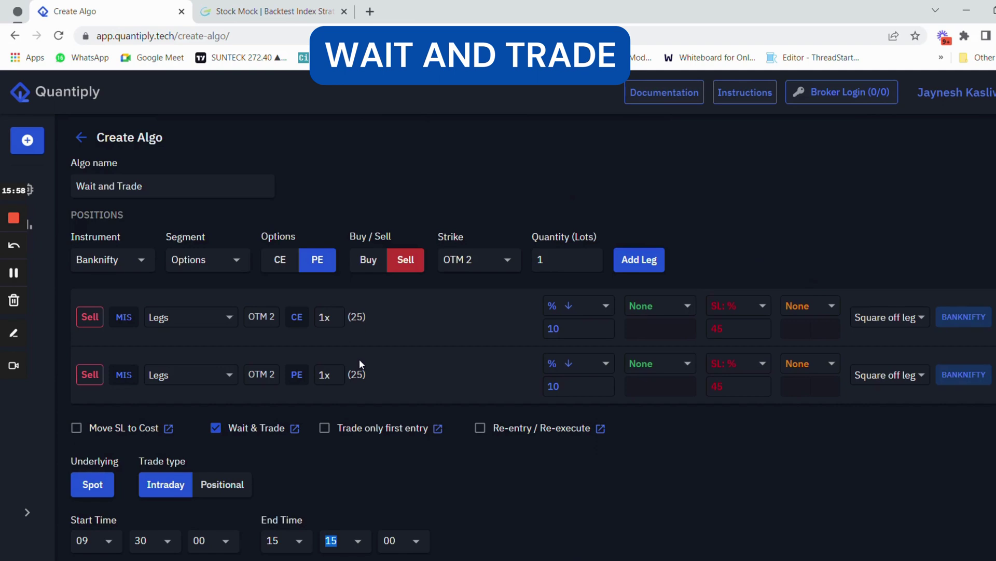
scroll(362, 364, "down", 10)
scroll(423, 330, "up", 4)
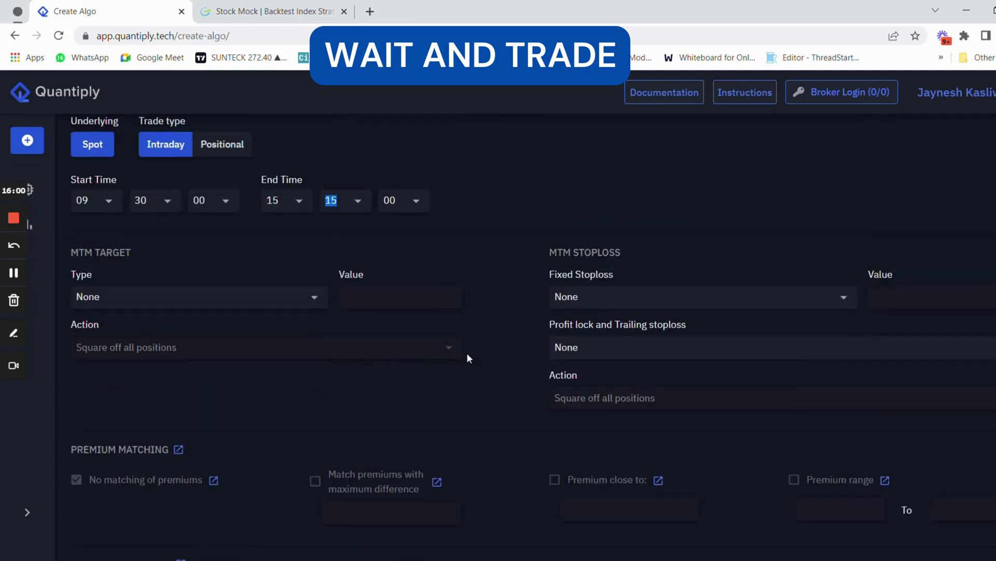
scroll(466, 353, "down", 7)
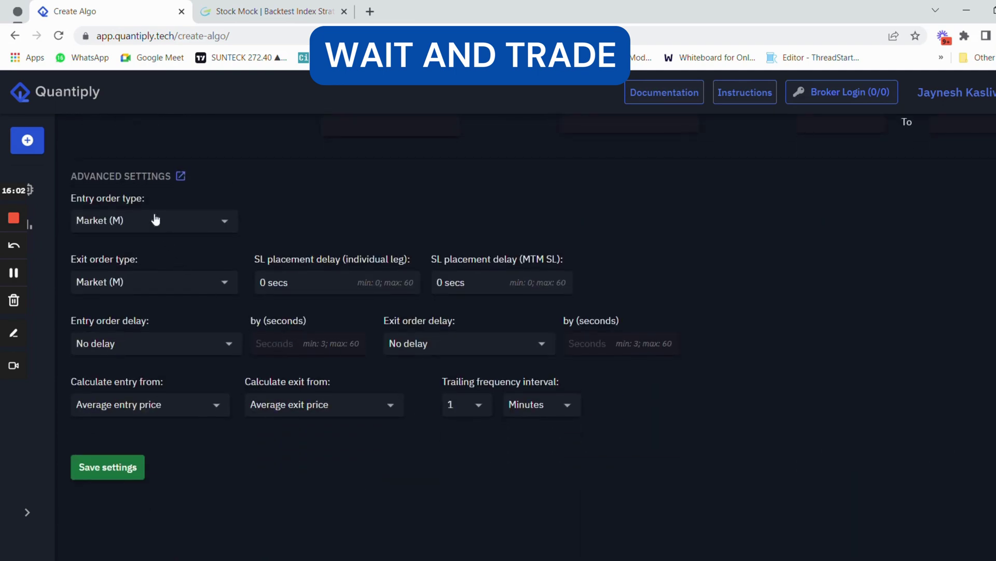
- Make entries Limit (SL-L) orders with a 5-point price buffer
left_click(156, 220)
left_click(143, 265)
left_click(291, 222)
left_click(309, 247)
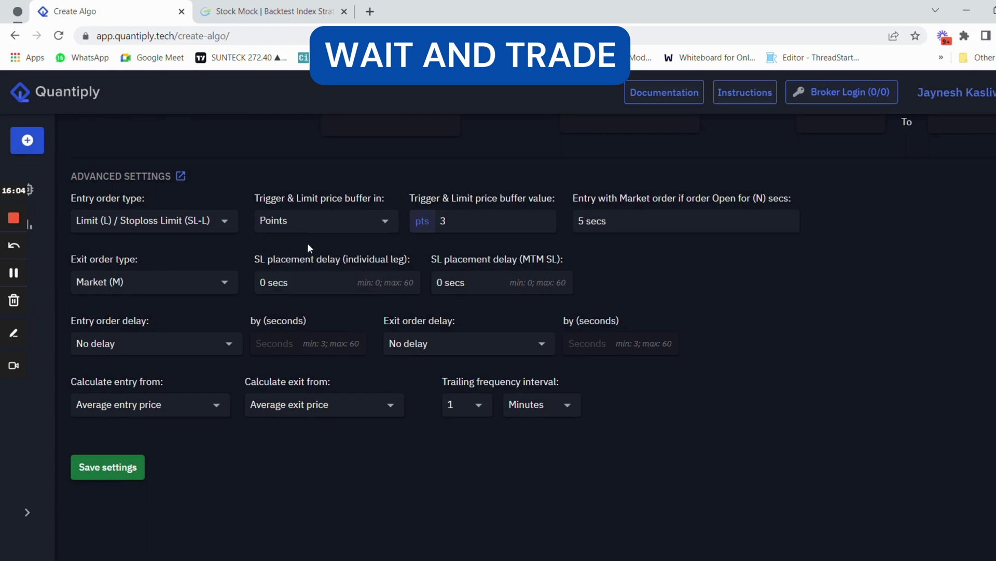
double_click(443, 220)
type("5")
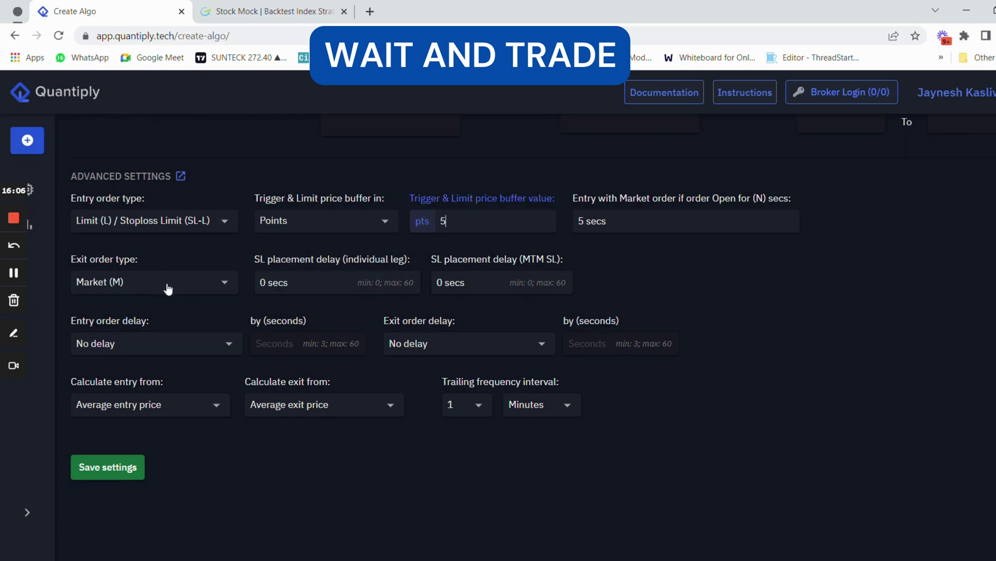
- Make exits Limit (SL-L) orders with a 5-point price buffer as well
left_click(150, 290)
left_click(148, 335)
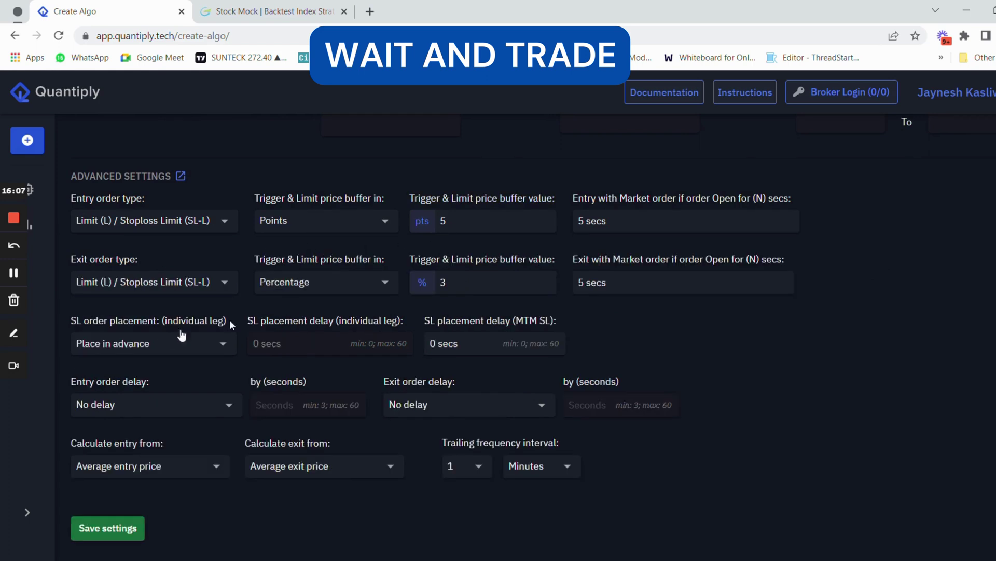
double_click(442, 284)
type("5")
left_click(363, 285)
left_click(340, 307)
scroll(215, 230, "up", 10)
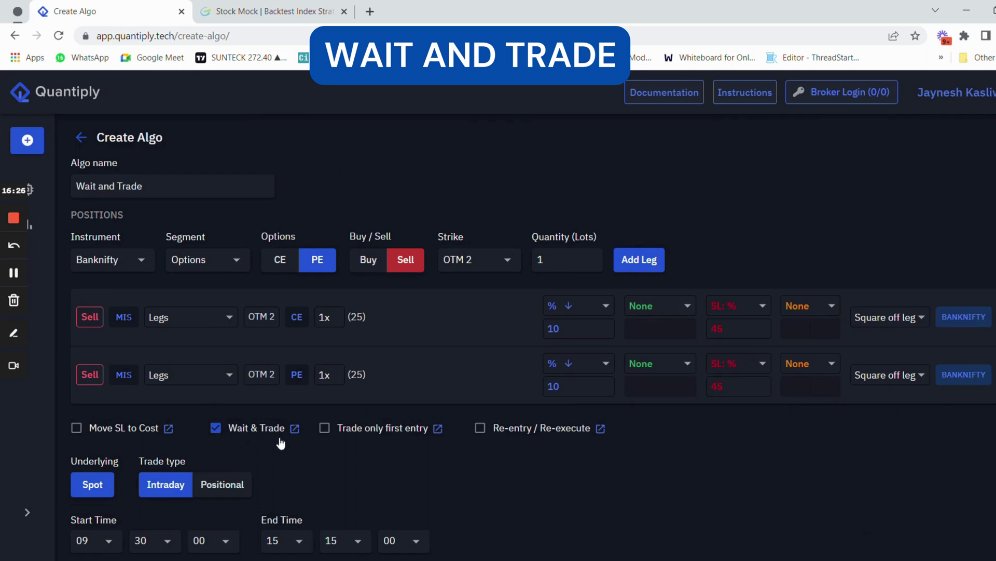
scroll(285, 438, "down", 10)
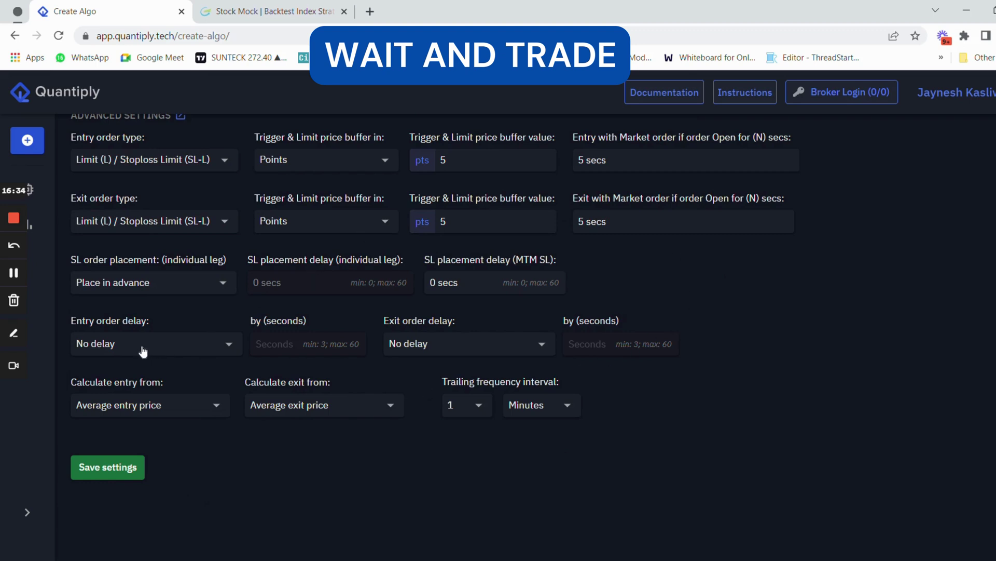
- Set the MTM stoploss option to Trailing stoploss with type Total amount (MTM)
scroll(565, 313, "up", 10)
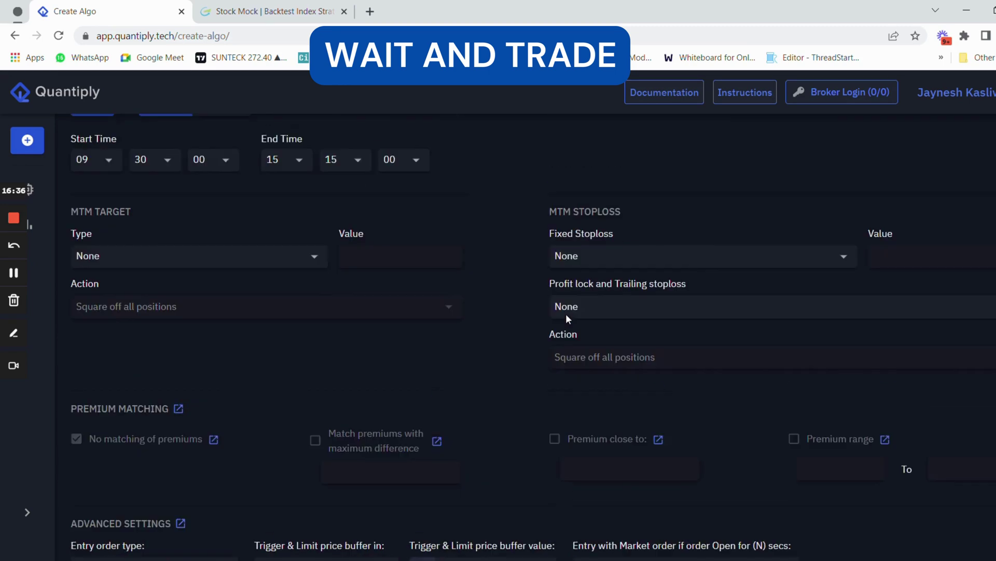
scroll(566, 318, "up", 3)
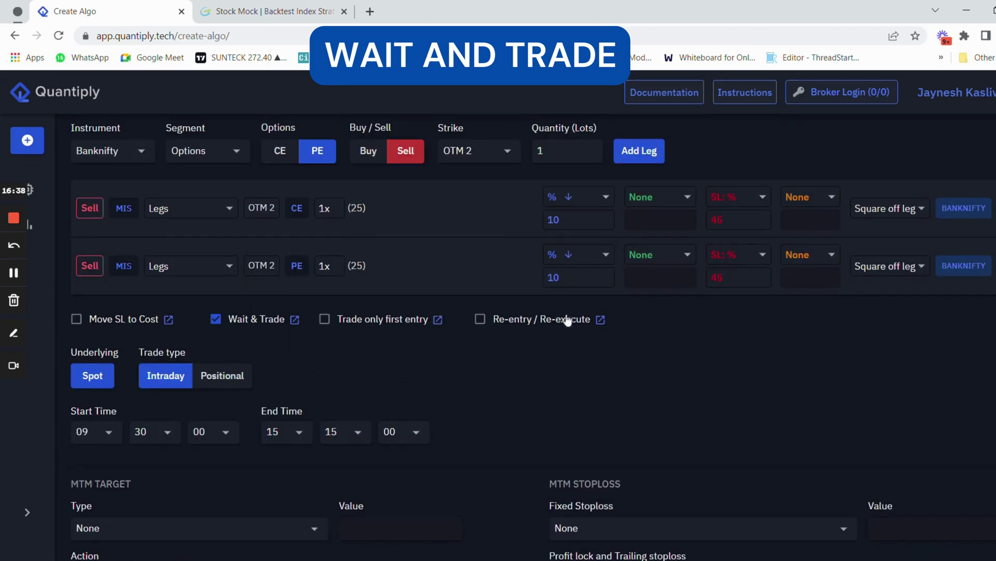
scroll(575, 389, "up", 2)
scroll(331, 332, "down", 6)
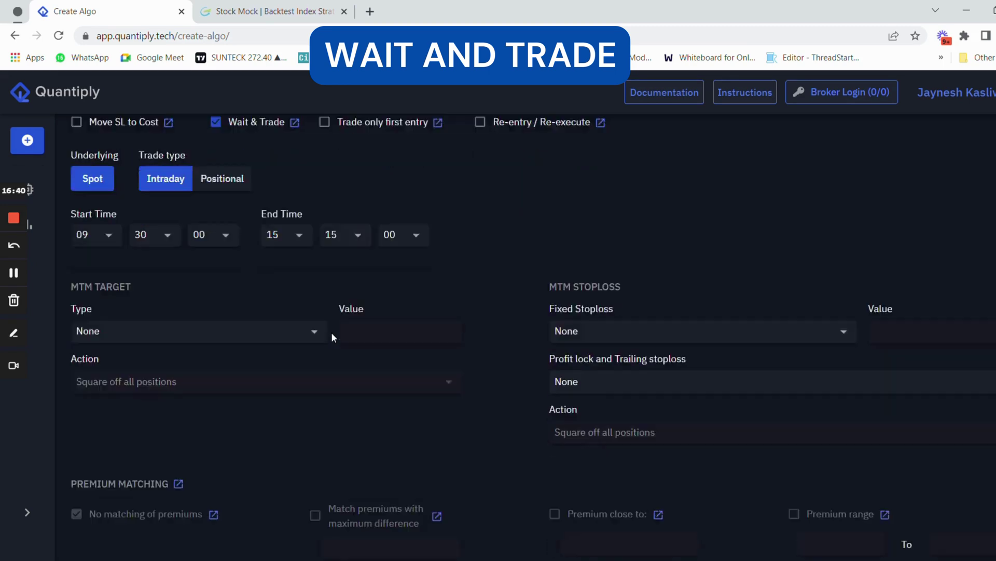
scroll(332, 337, "down", 8)
scroll(637, 273, "up", 9)
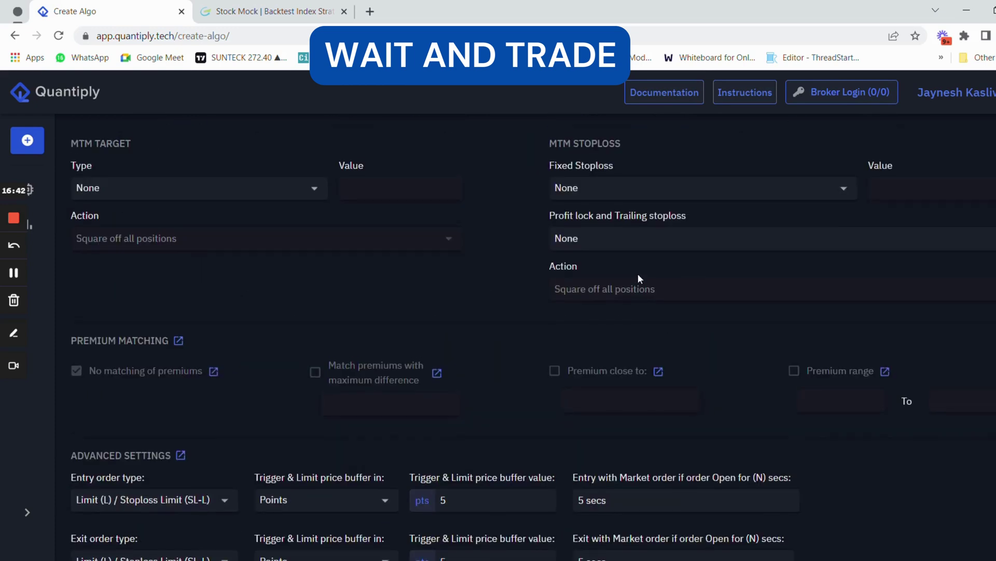
left_click(646, 374)
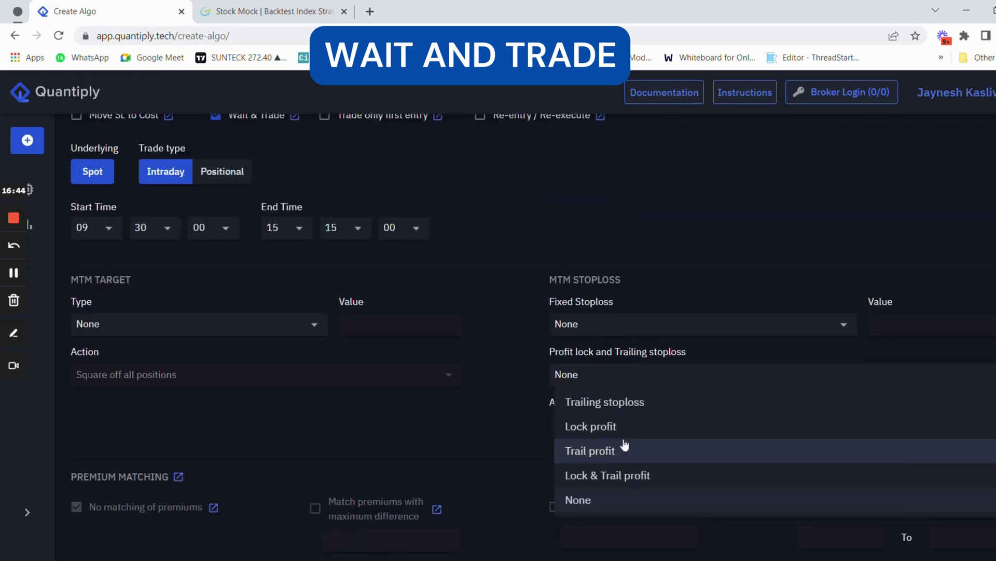
left_click(614, 402)
left_click(632, 427)
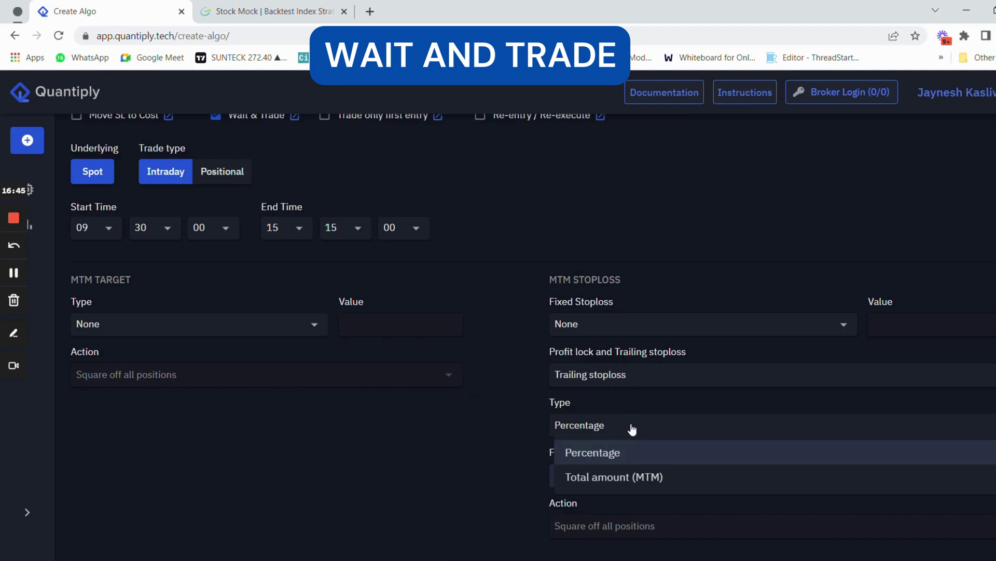
left_click(630, 476)
scroll(677, 282, "up", 5)
scroll(676, 282, "down", 3)
scroll(675, 278, "up", 3)
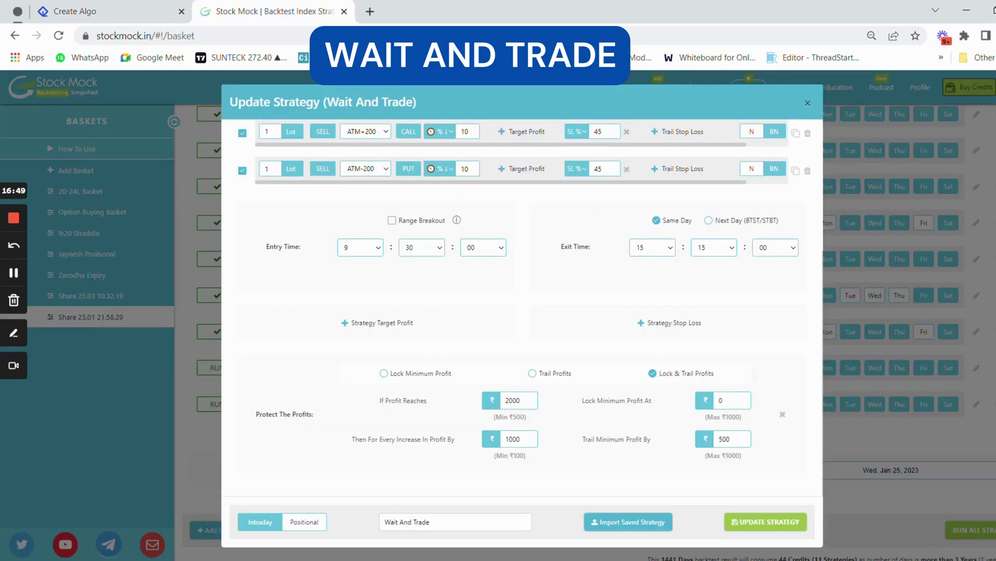
scroll(693, 255, "up", 4)
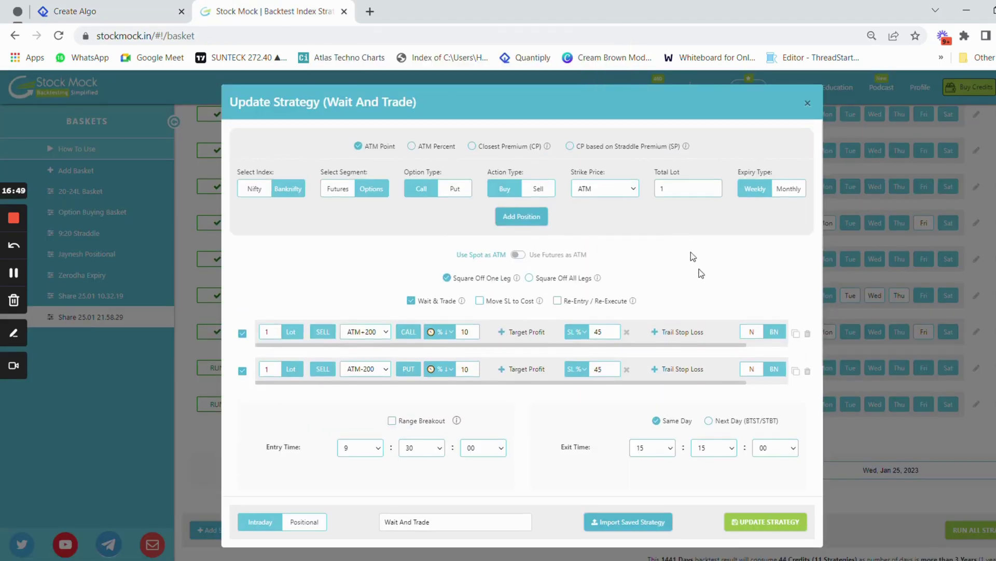
- Give the Stock Mock CALL leg a 10% / 10% trailing stop loss
left_click(683, 332)
type("10")
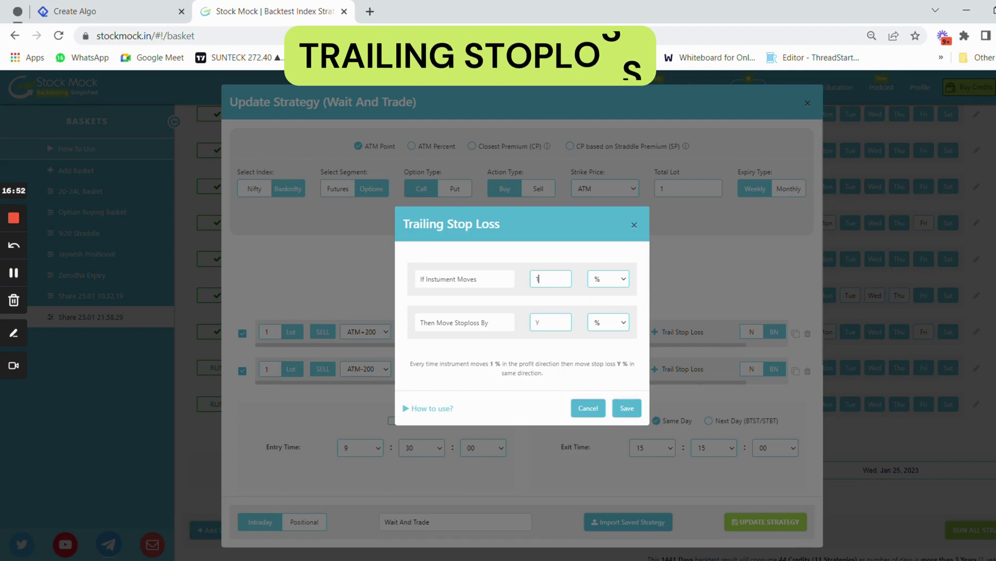
key("Tab")
type("10")
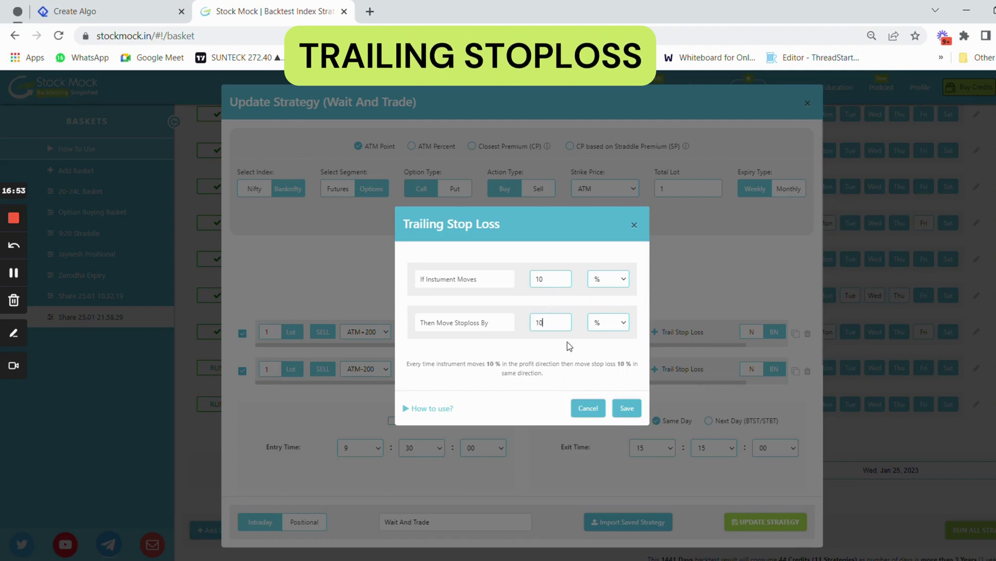
left_click(627, 408)
- Give the PUT leg the same 10% / 10% trailing stop loss, then return to Quantiply
left_click(664, 369)
type("10")
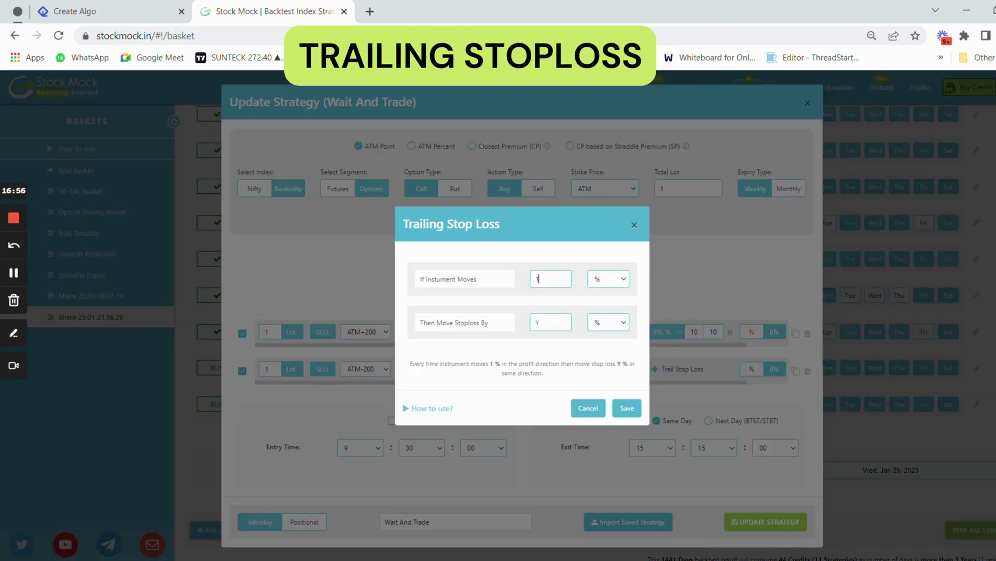
key("BackSpace")
type("0")
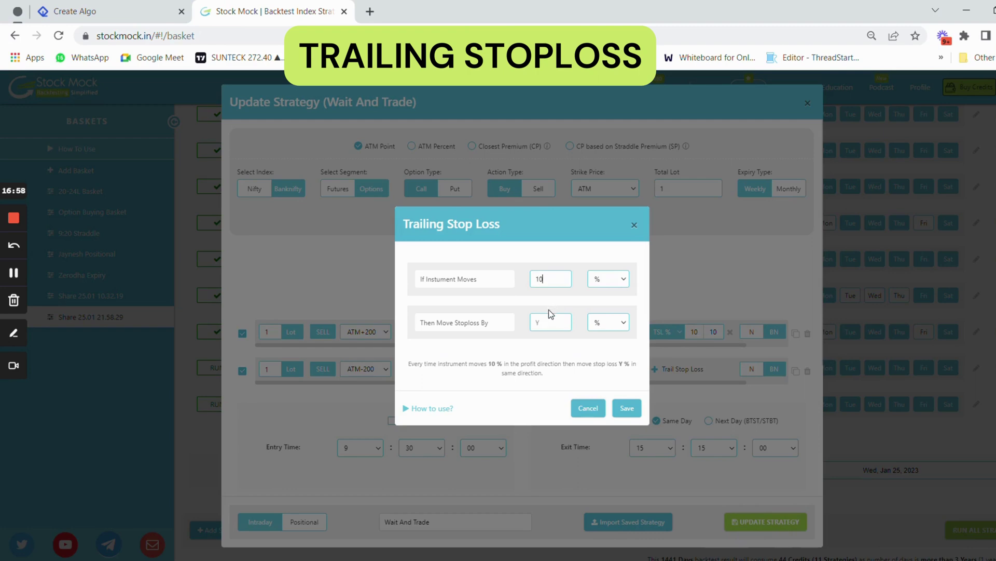
key("Tab")
type("10")
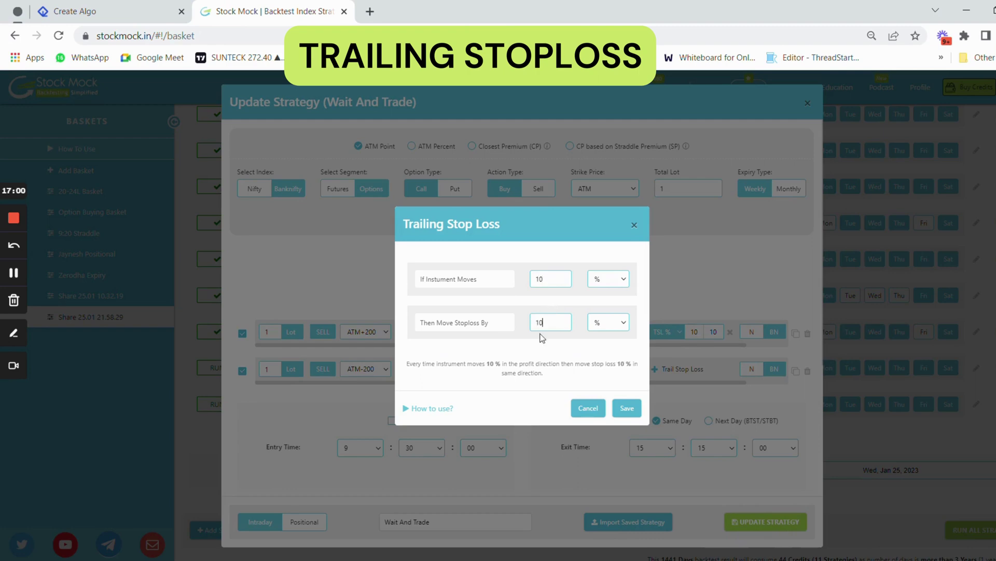
left_click(627, 408)
left_click(148, 10)
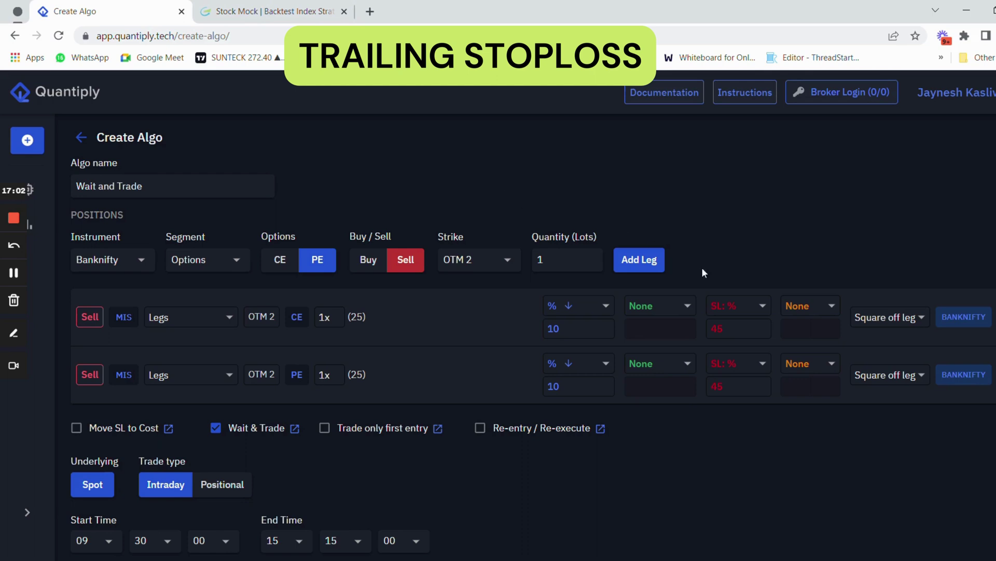
- Set the first Quantiply leg's trailing stoploss to 10%, moved by 10%
left_click(803, 305)
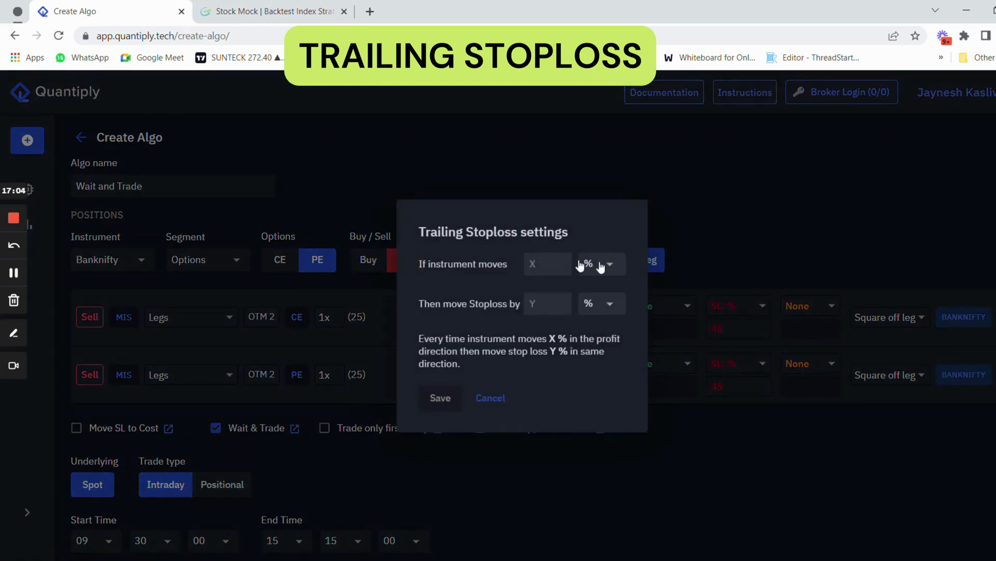
left_click(545, 263)
type("10")
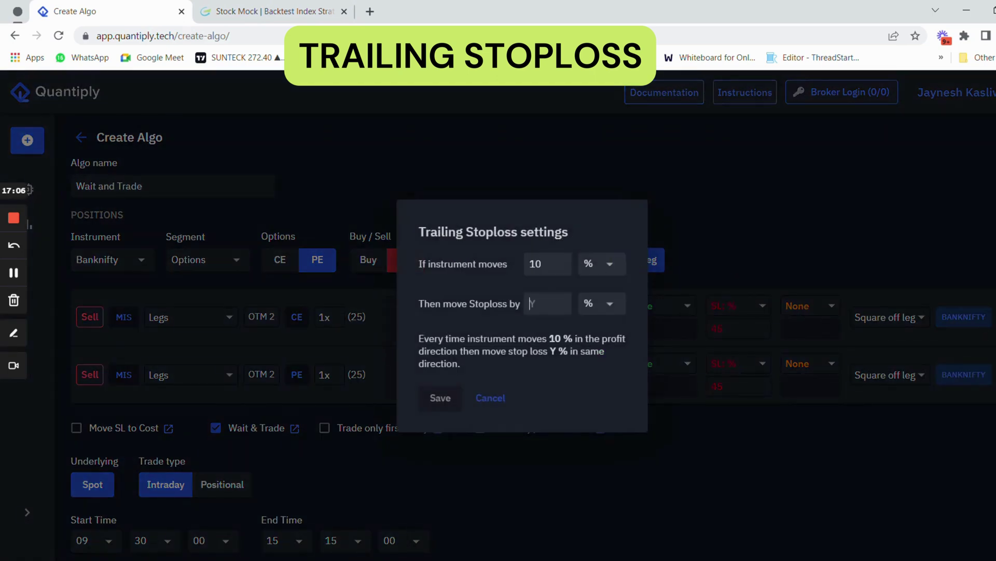
type("10")
left_click(440, 397)
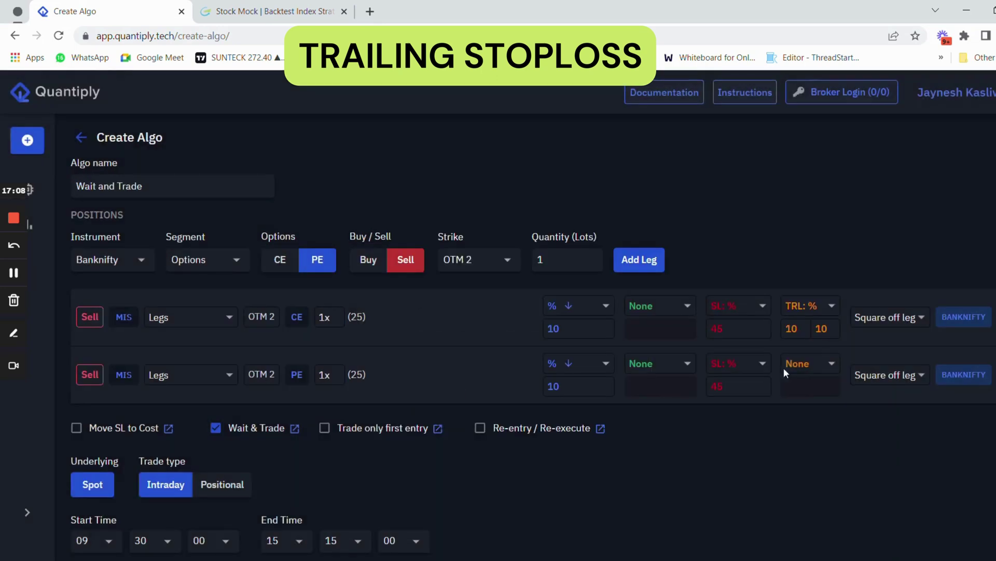
- Give the second leg the same 10% / 10% trailing stoploss, then go back to Stock Mock
left_click(803, 363)
type("10")
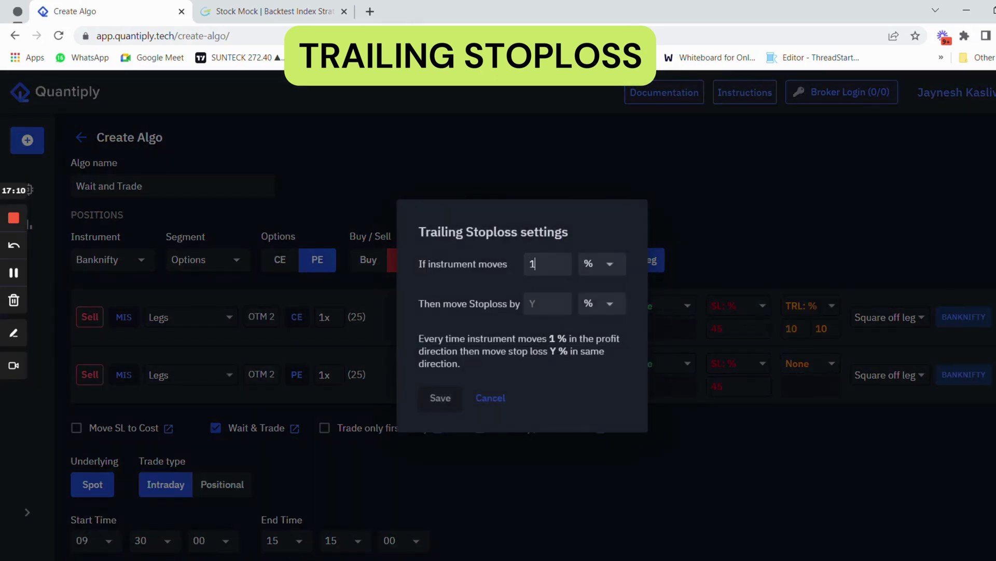
left_click(545, 303)
type("10")
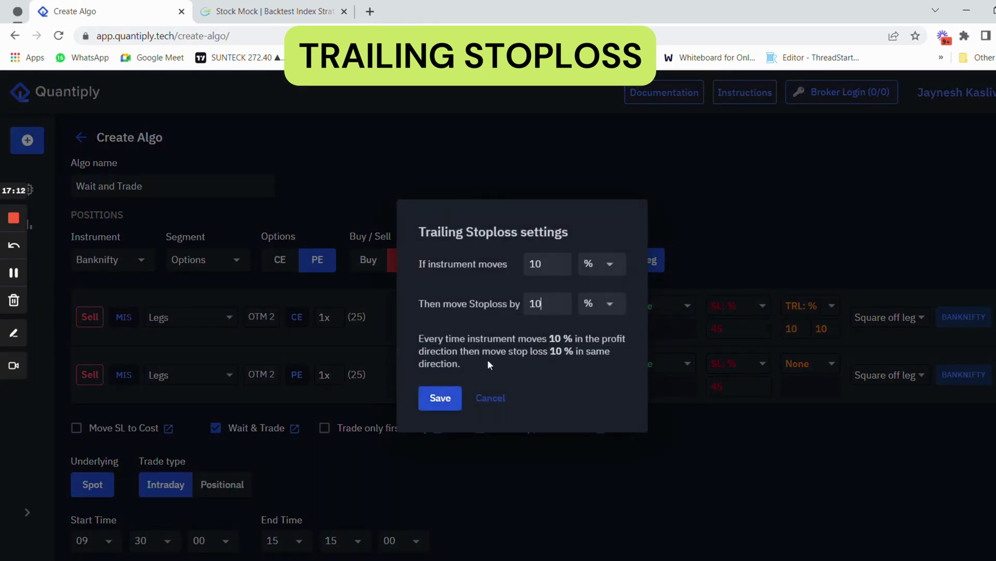
left_click(452, 403)
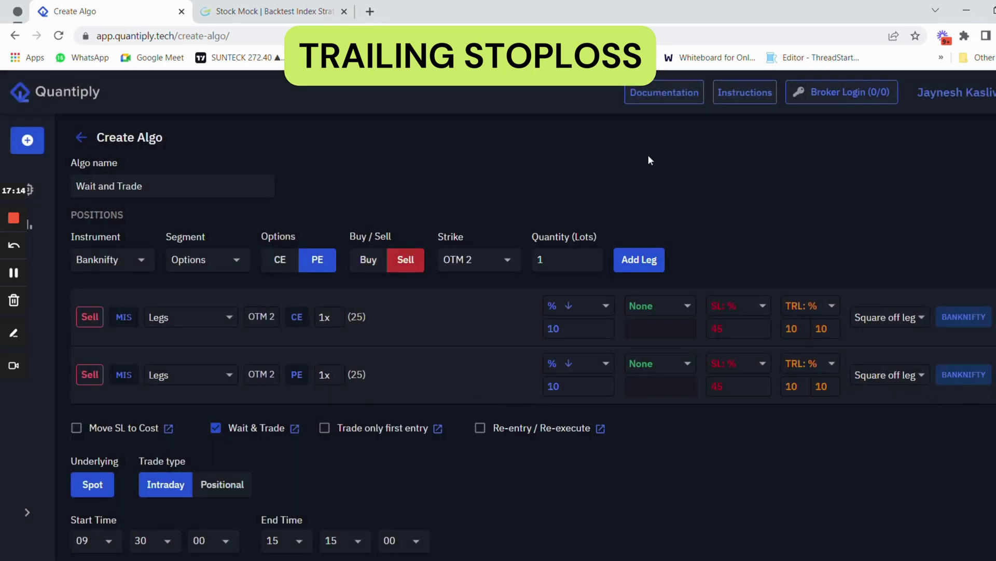
left_click(268, 10)
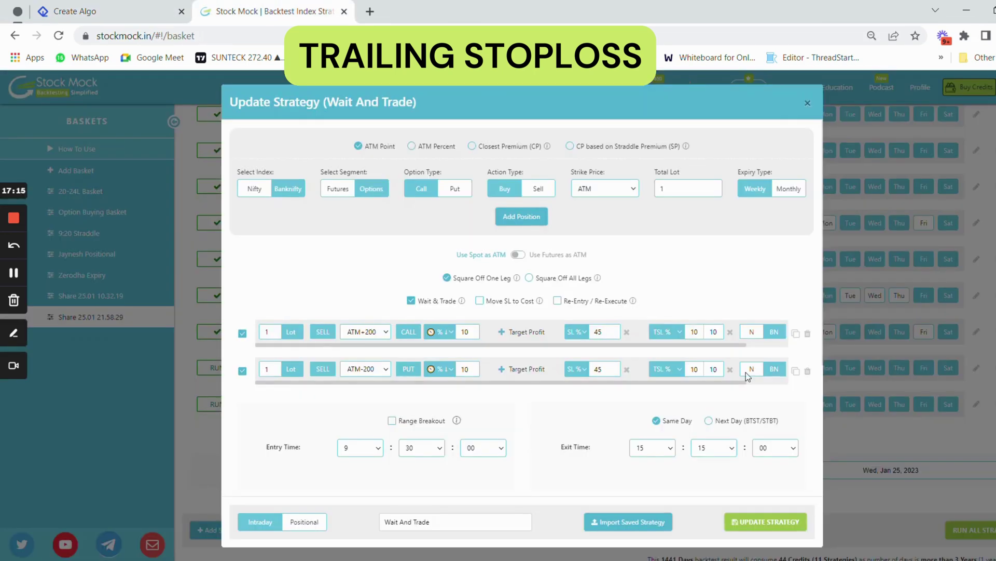
- Flip between the Stock Mock strategy and the Quantiply algo form to compare the finished legs
left_click(146, 8)
left_click(204, 20)
left_click(61, 7)
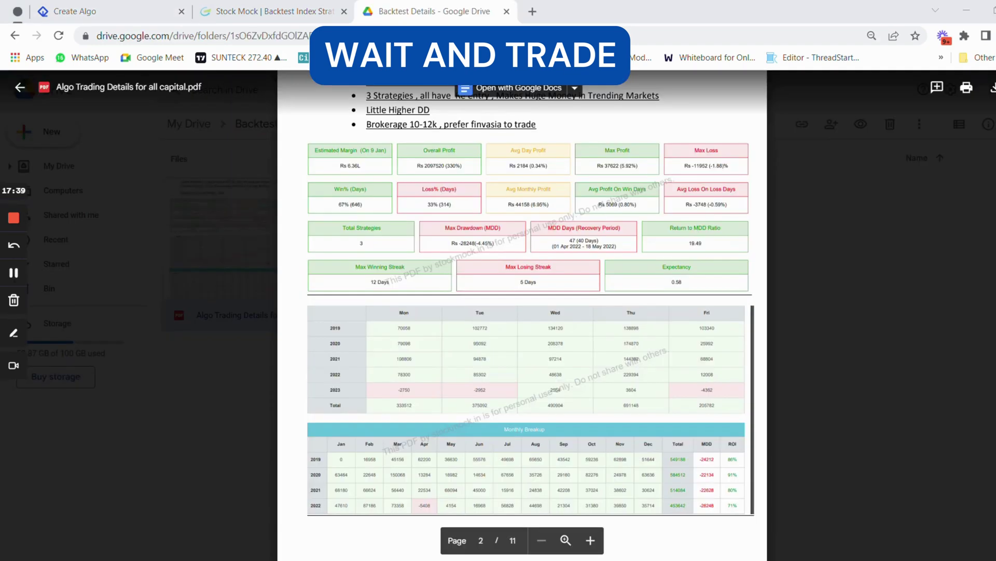
- Scroll the PDF through the Option Selling Baskets results and highlight the page 2 footer contact
scroll(522, 312, "up", 1)
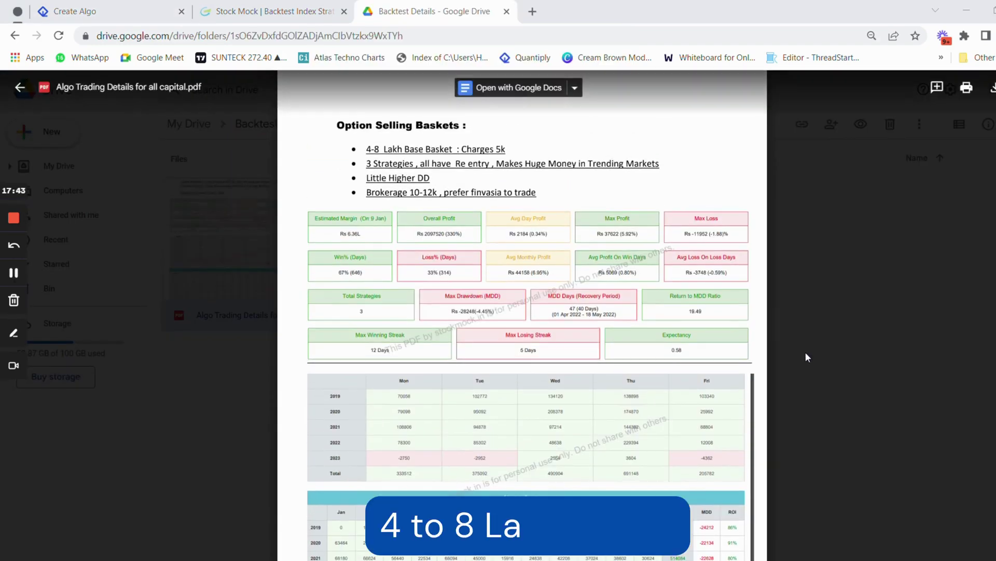
scroll(806, 357, "up", 2)
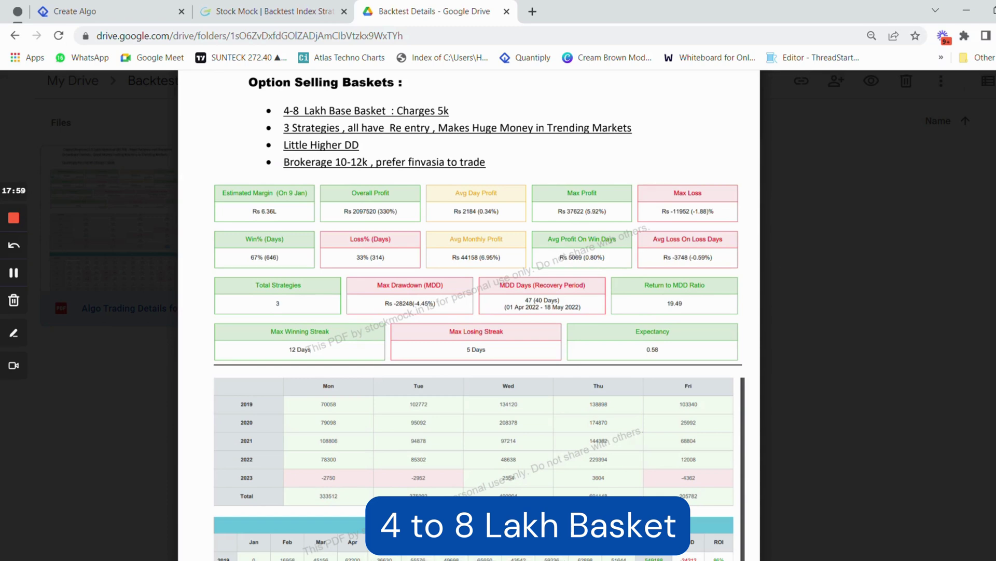
scroll(480, 311, "down", 7)
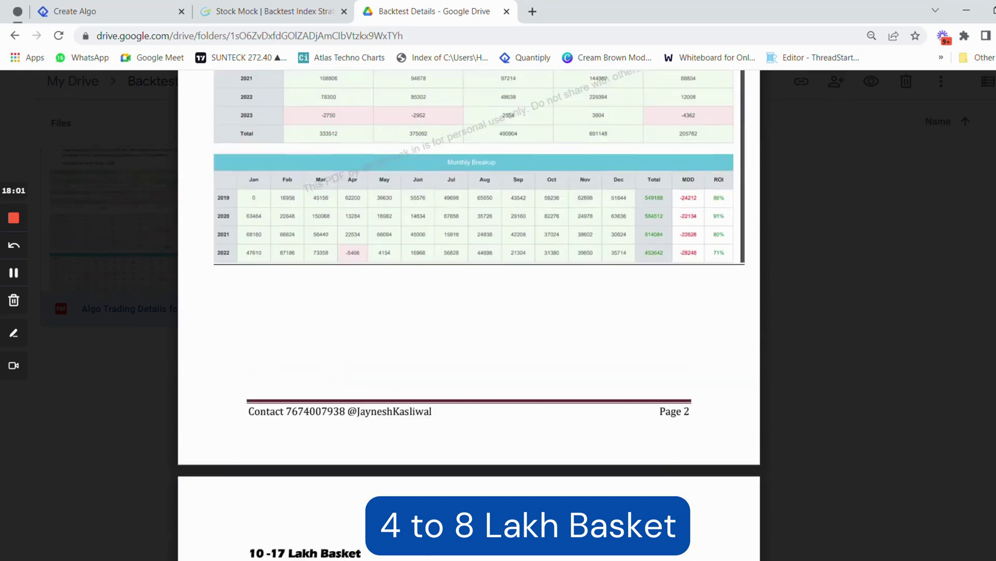
scroll(469, 312, "up", 1)
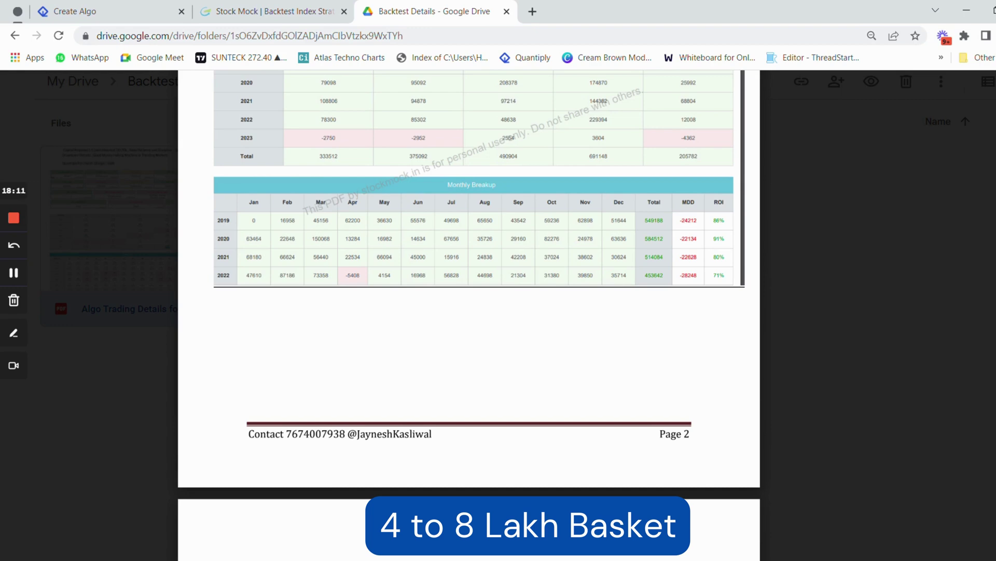
left_click_drag(249, 433, 346, 434)
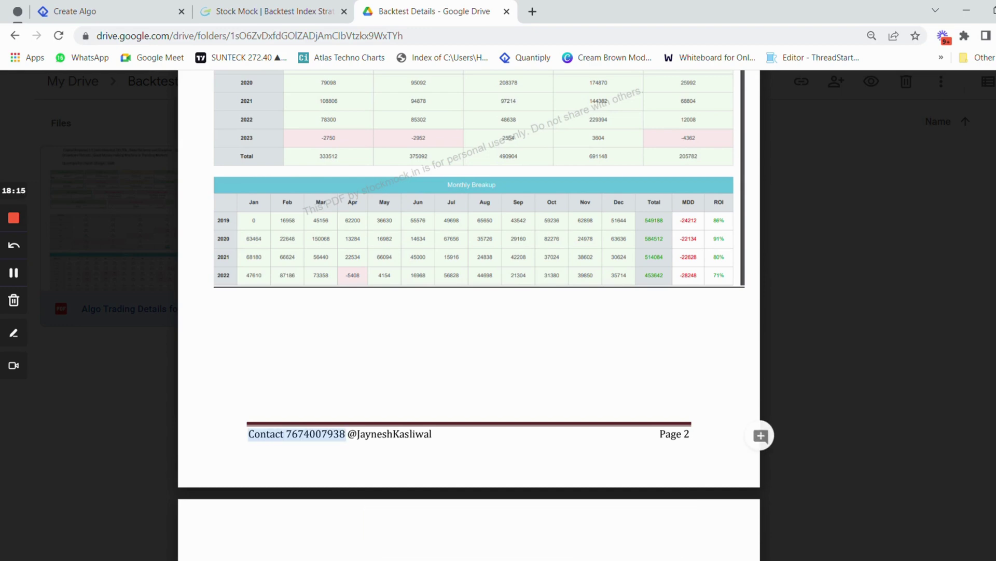
- Glance at the Quantiply algo, then return to the PDF and highlight the footer contact again
left_click(130, 7)
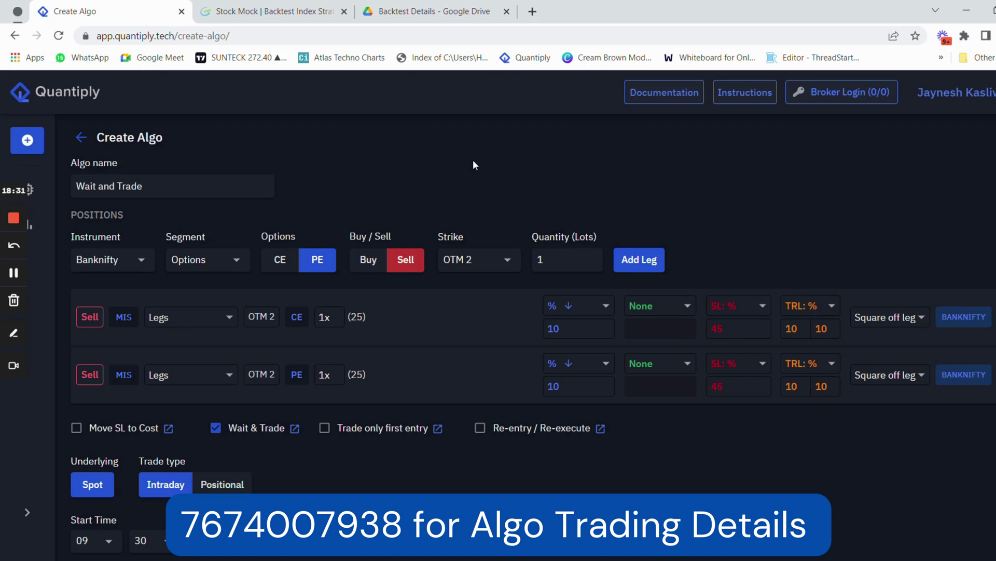
left_click(435, 7)
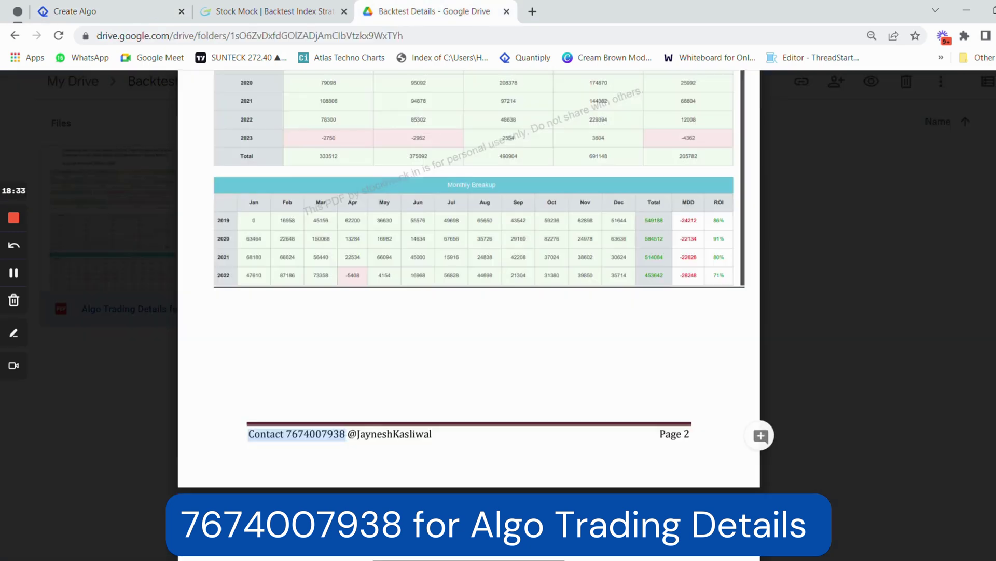
left_click_drag(248, 434, 345, 434)
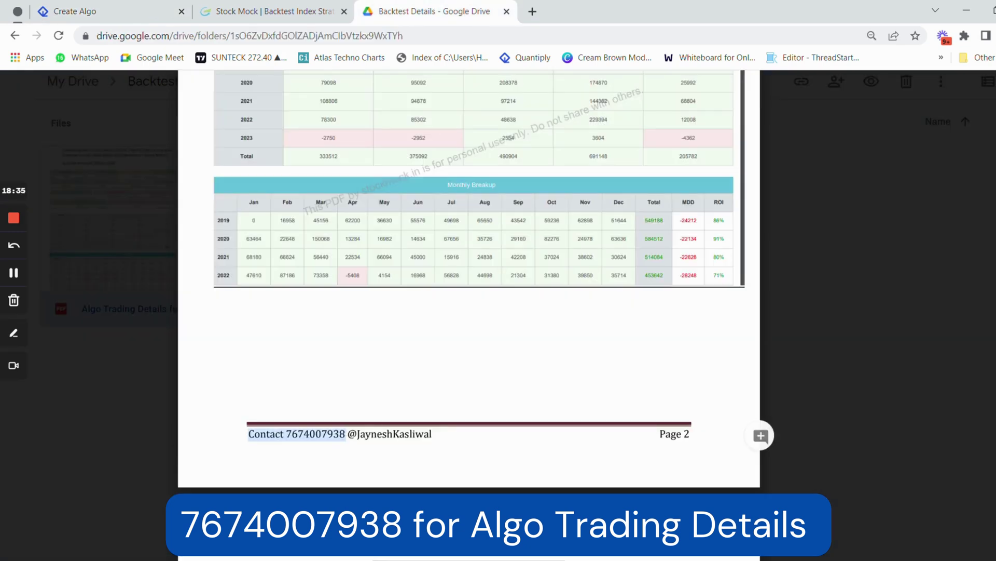